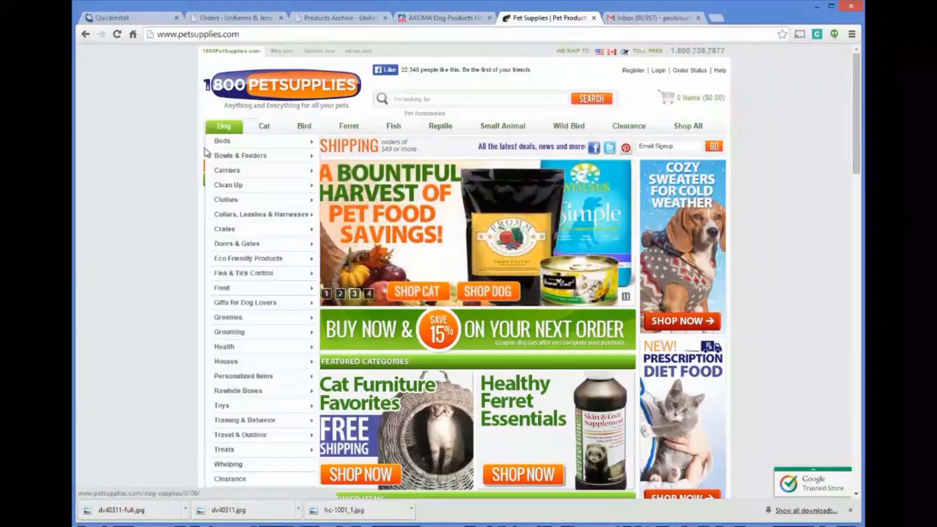
Step: In the store's WordPress admin, begin a new product category named Cooling Beds with the slug cooling-dog-beds
mouse_move(224, 129)
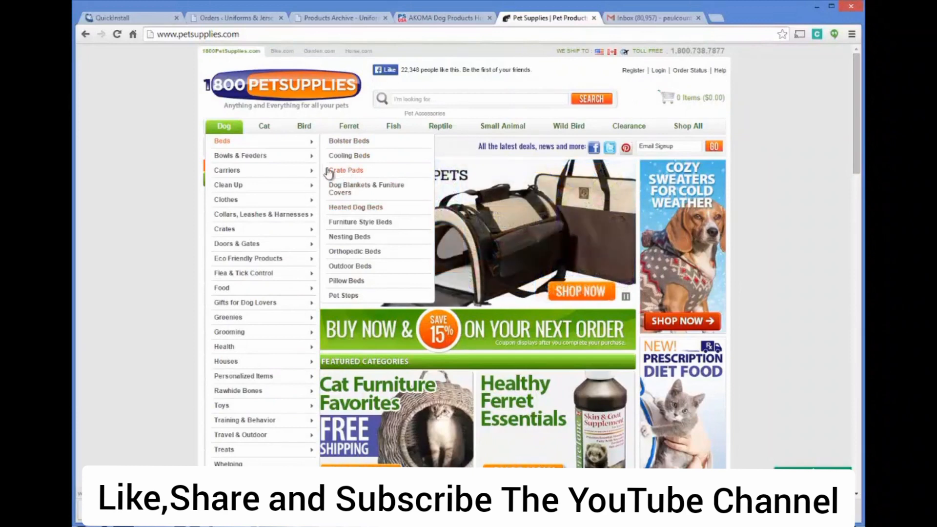
click(231, 16)
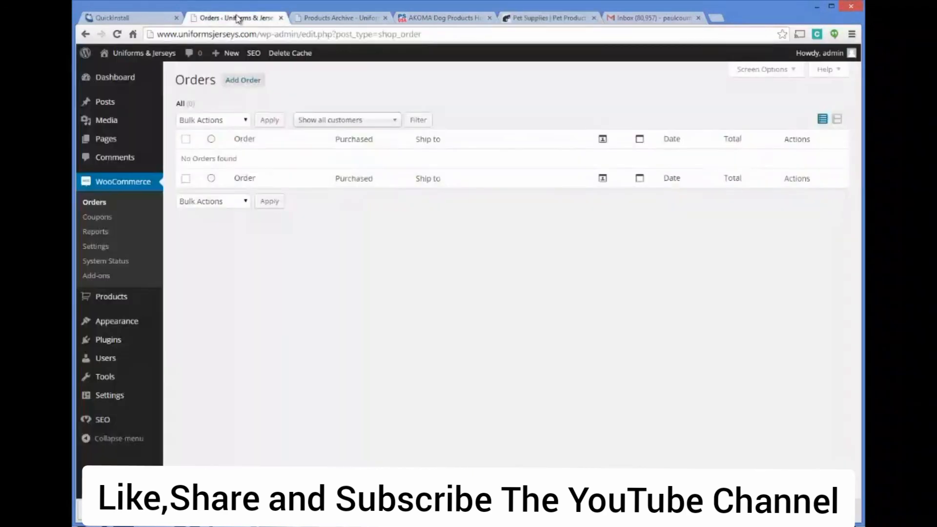
mouse_move(119, 295)
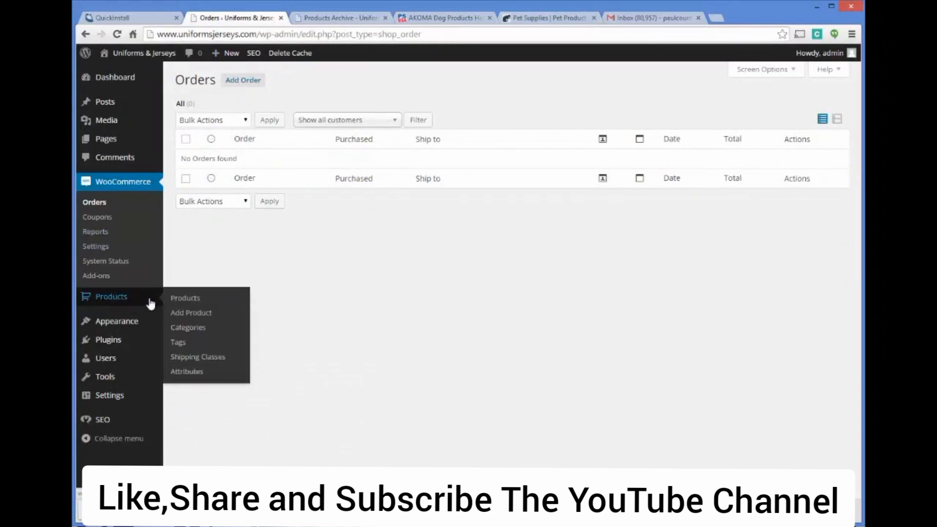
click(188, 327)
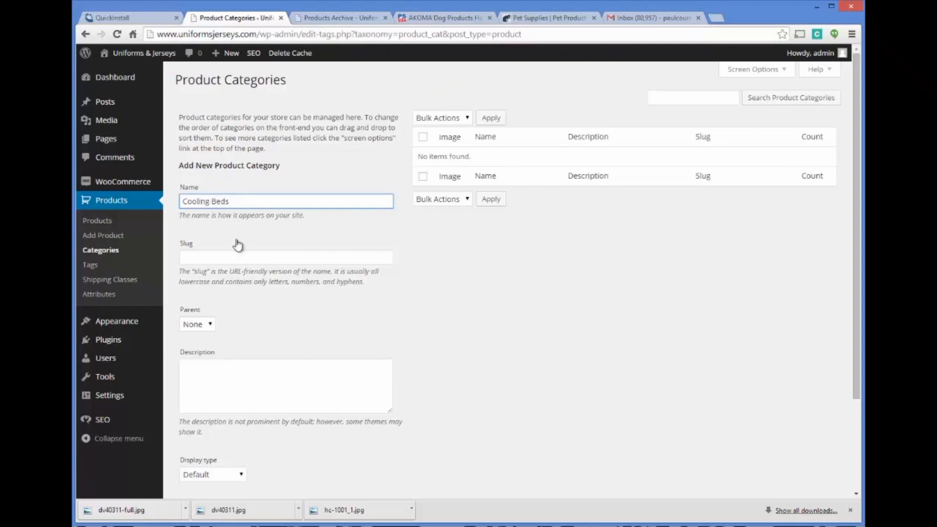
click(238, 257)
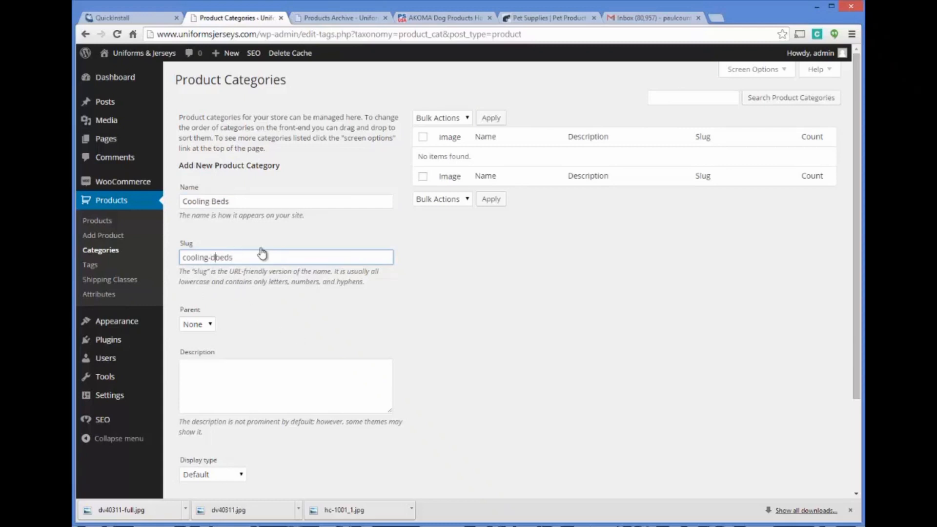
text(og-)
Step: Keep the category's parent as None and enter the description "Make sure your pet stays comfortable during the hottest times of the year!"
click(246, 387)
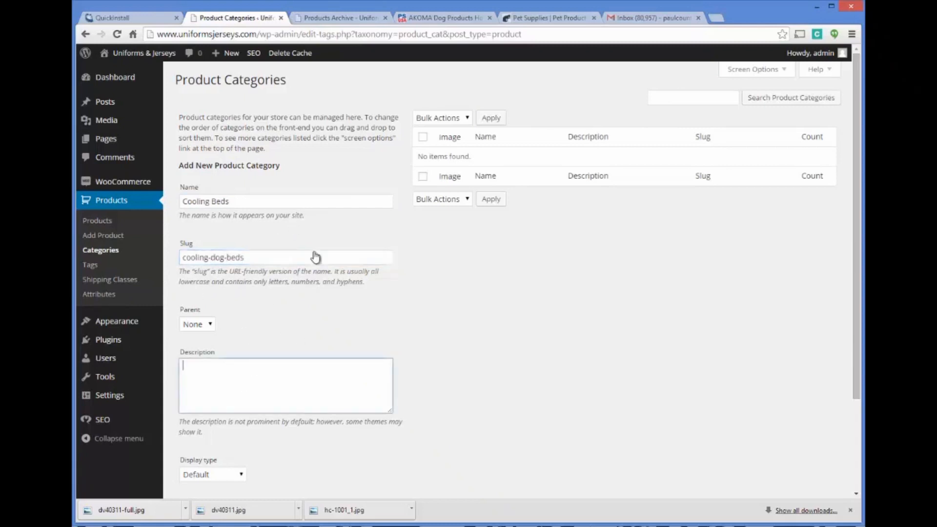
scroll(315, 257, down, 2)
click(209, 216)
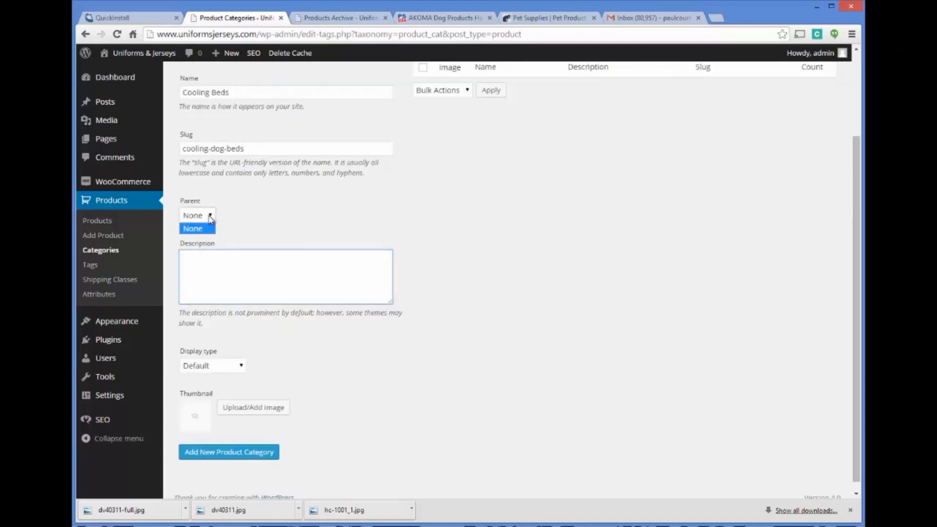
click(210, 220)
click(200, 258)
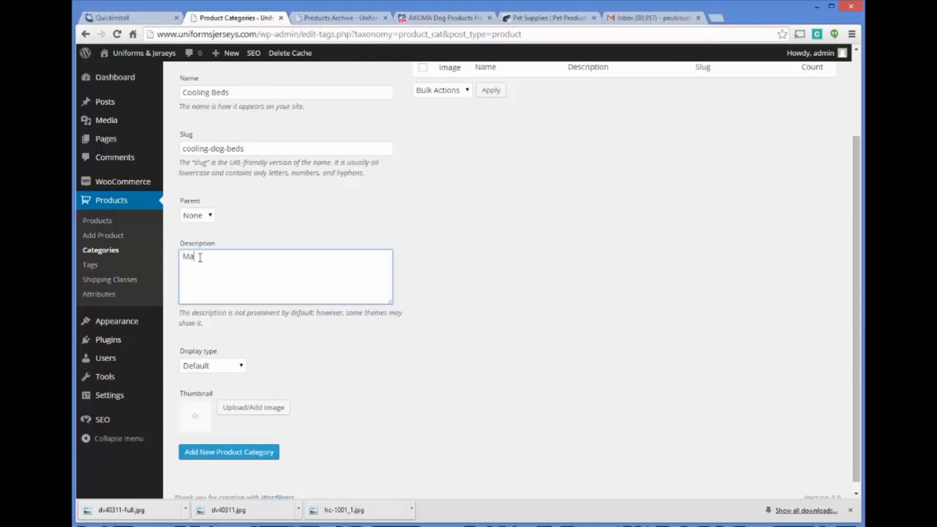
text(Make sure your pet stays comforta)
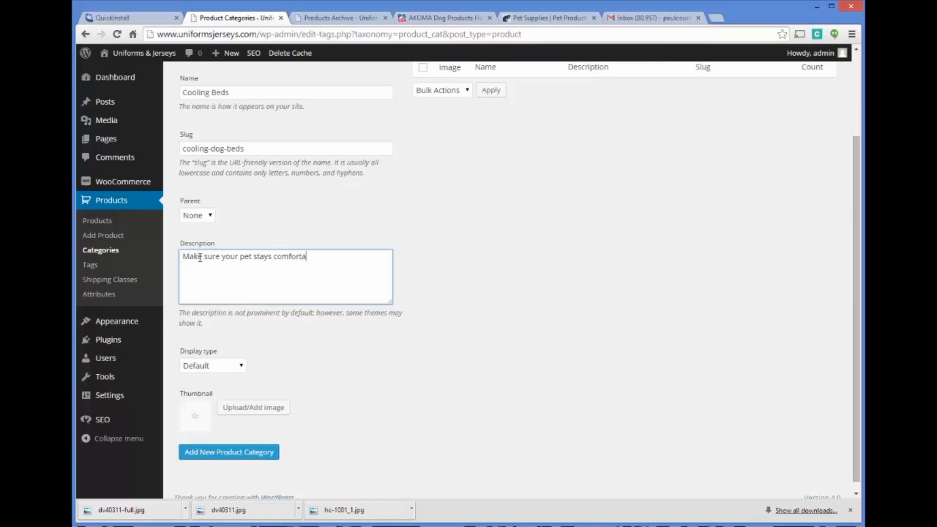
text(ble during the hottest time)
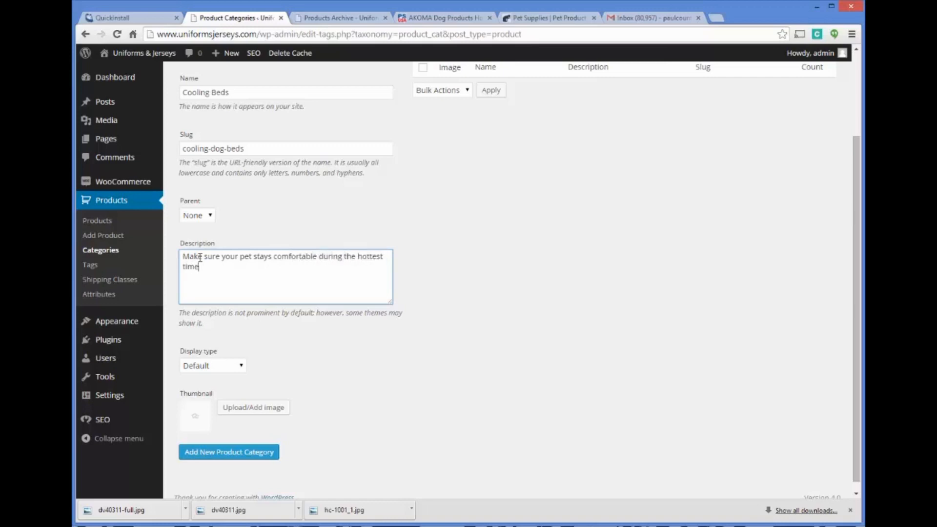
text(s of the year!)
Step: Upload hc-1001_1.jpg as the category thumbnail and add the new Cooling Beds category
scroll(361, 339, down, 1)
click(268, 401)
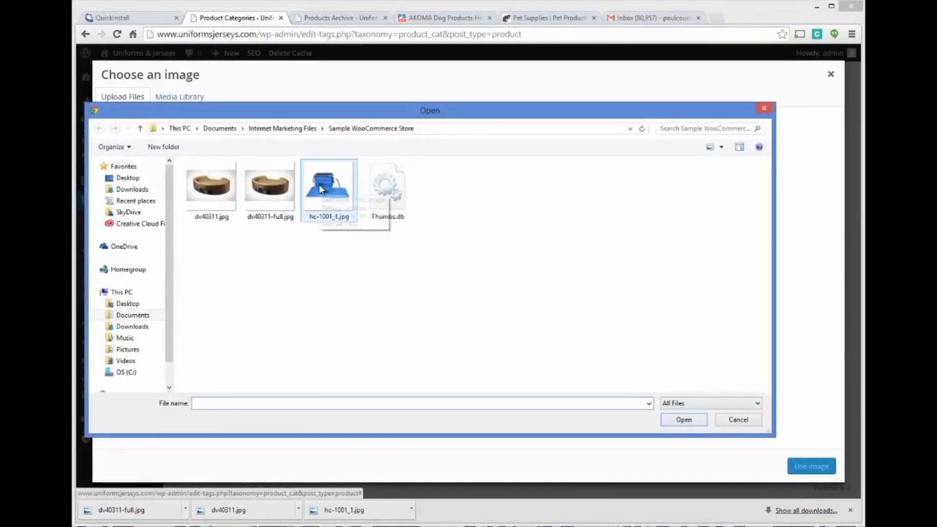
double_click(319, 190)
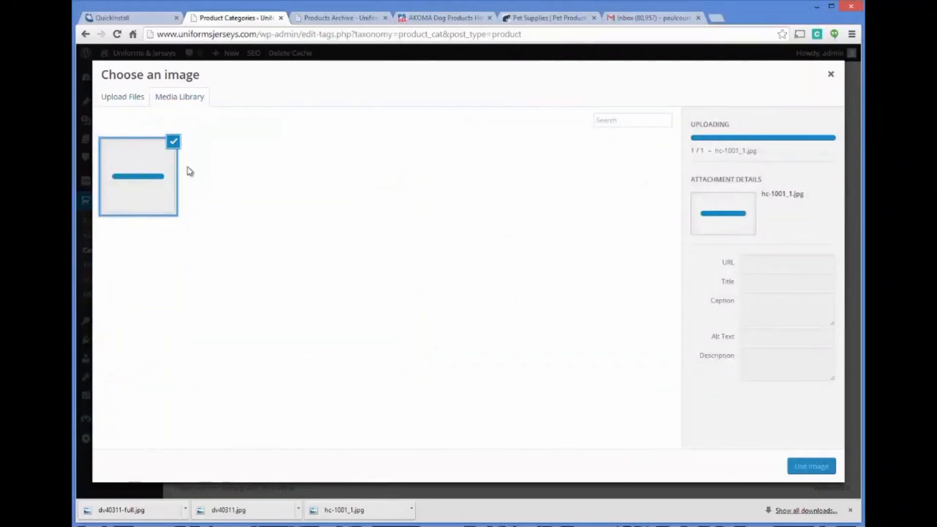
click(811, 467)
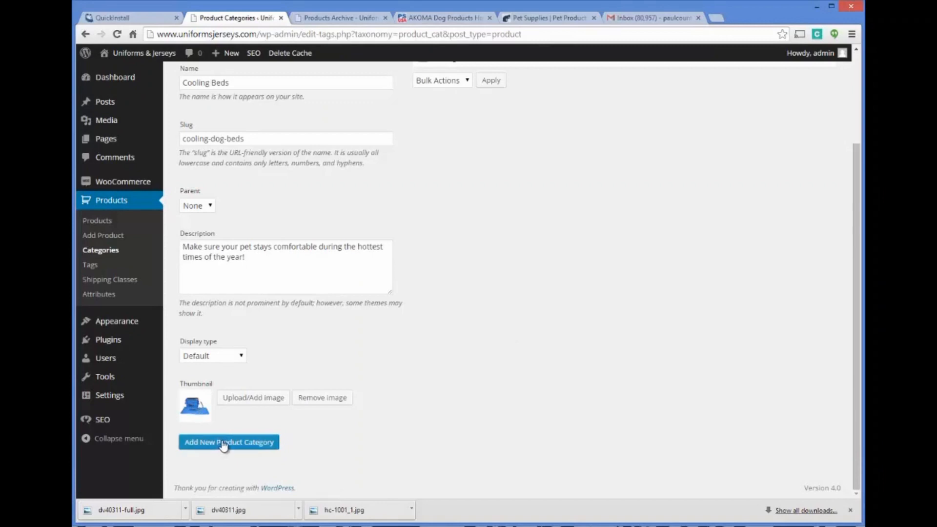
click(224, 442)
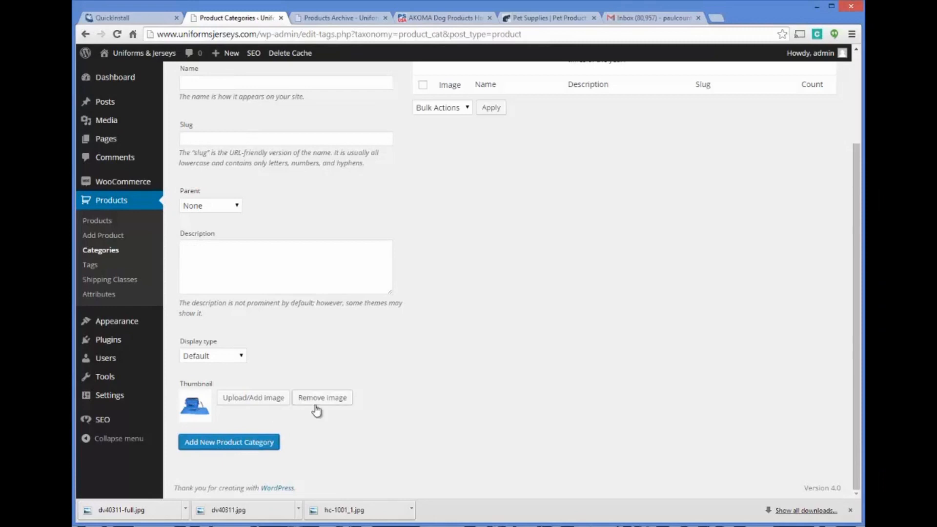
scroll(439, 354, up, 3)
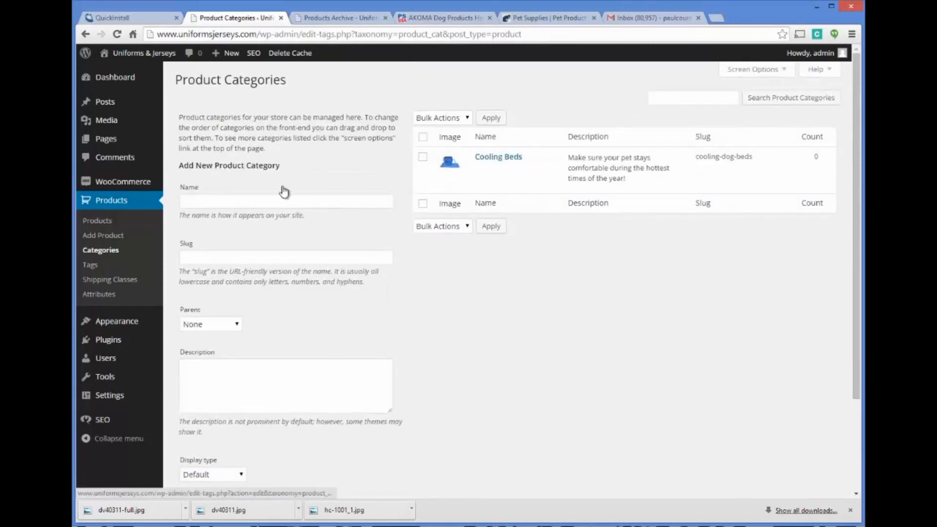
Step: Review the AKOMA Hound Cooler product page and the 1800PetSupplies home page, and return to the product categories
click(416, 22)
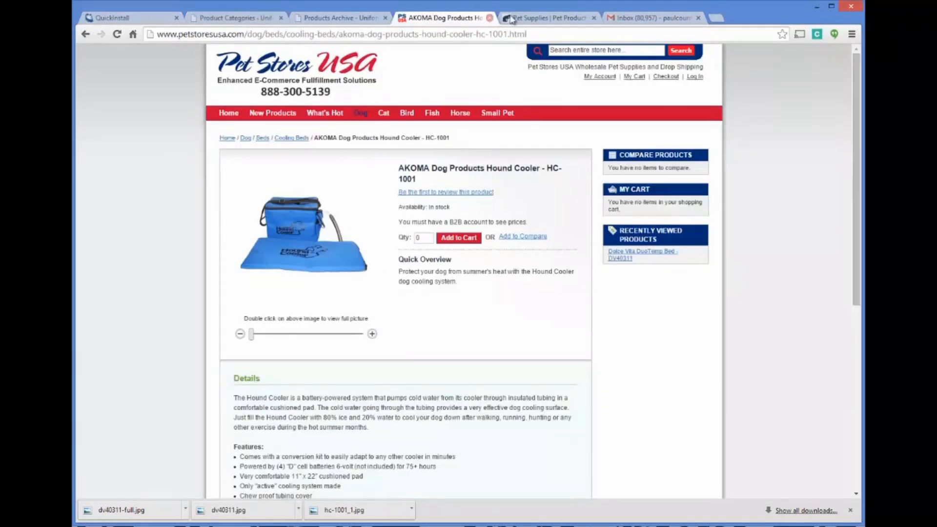
click(549, 18)
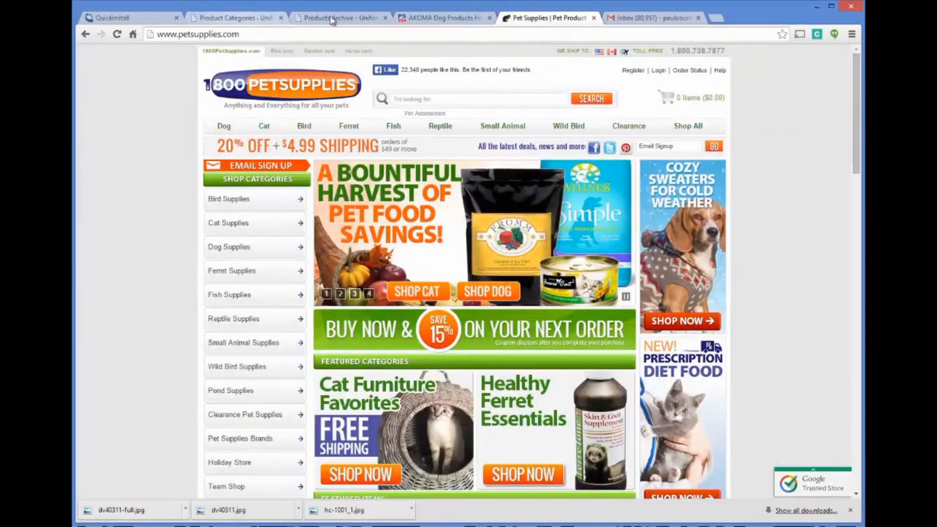
click(434, 18)
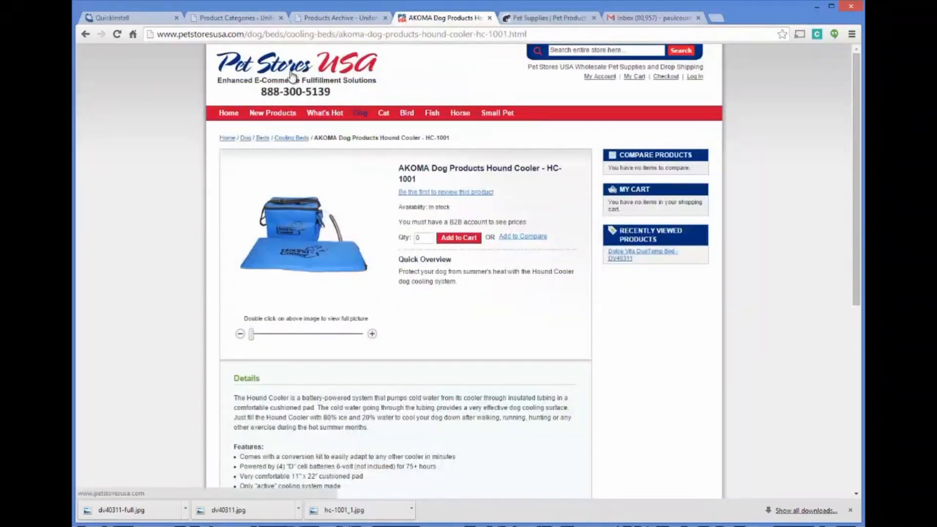
click(268, 19)
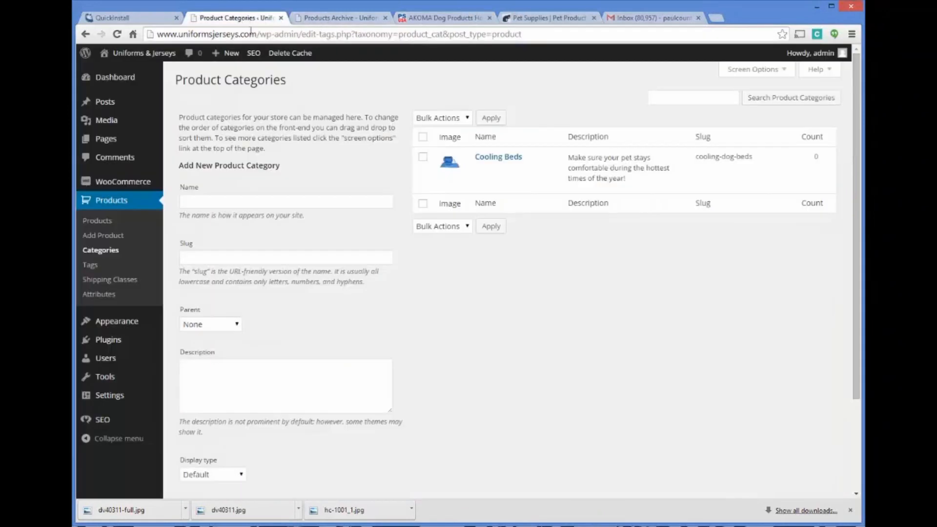
Step: Rename the Cooling Beds category to Cooling Dog Beds and save the update
click(237, 202)
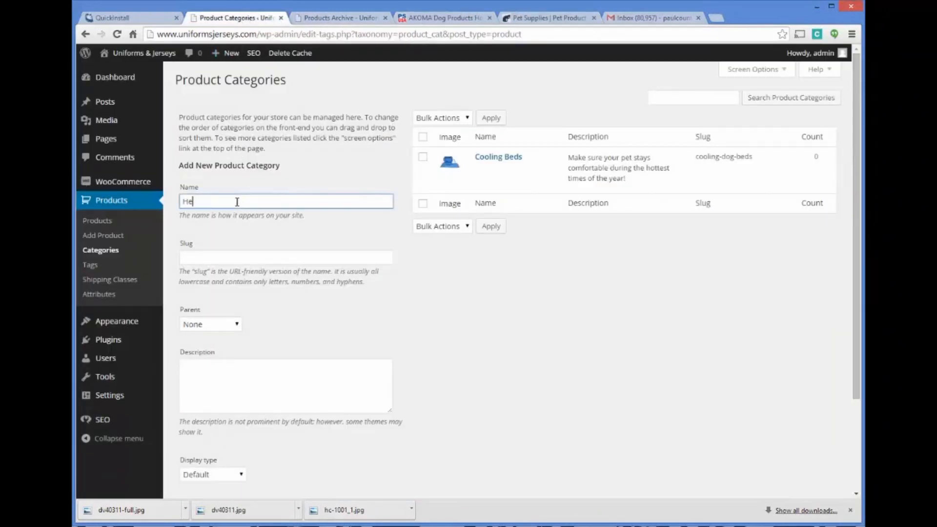
text(Heated Dog)
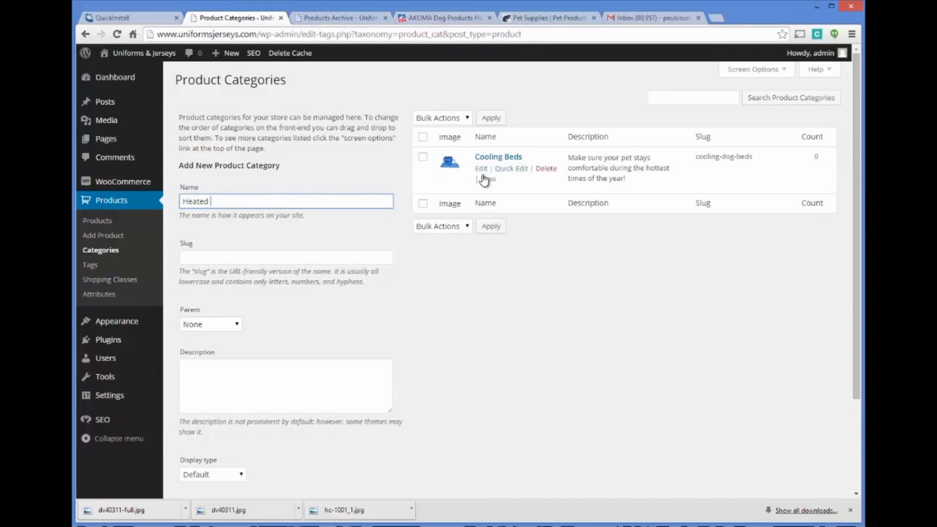
click(480, 169)
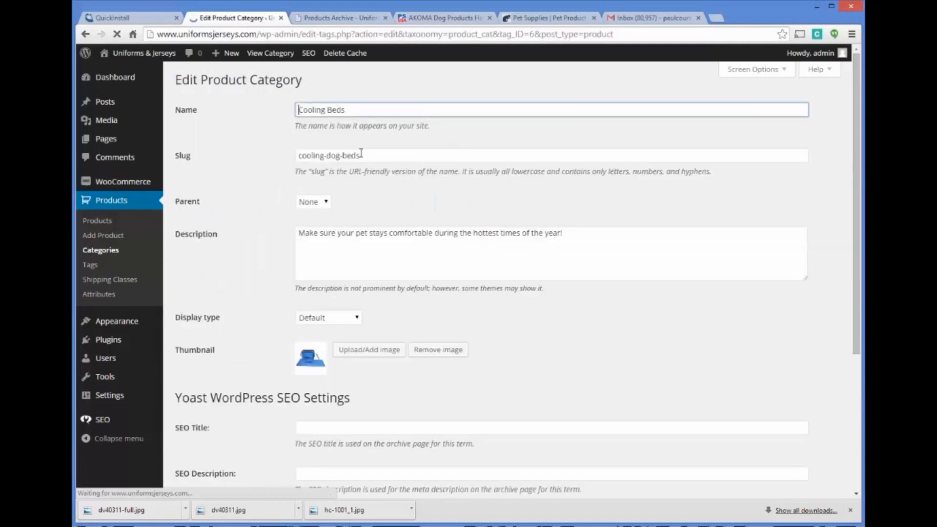
click(329, 110)
text(Dog)
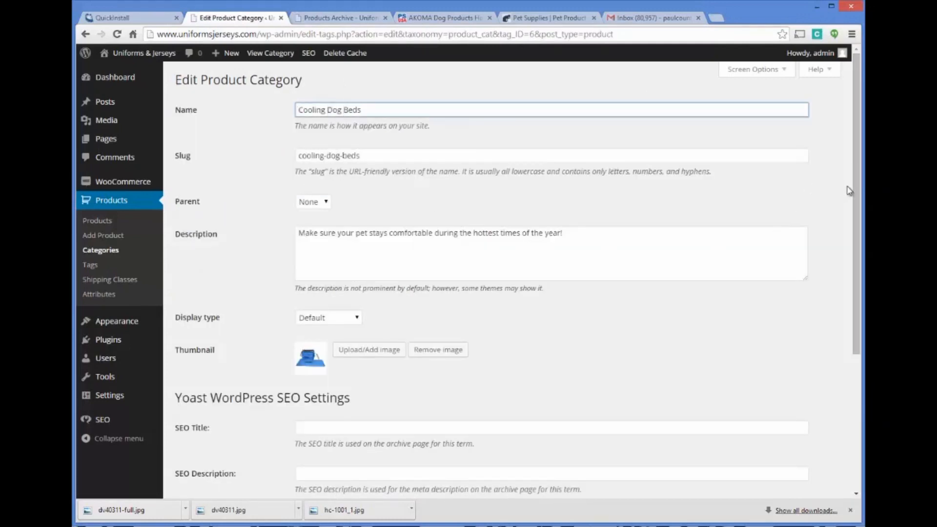
scroll(847, 186, down, 5)
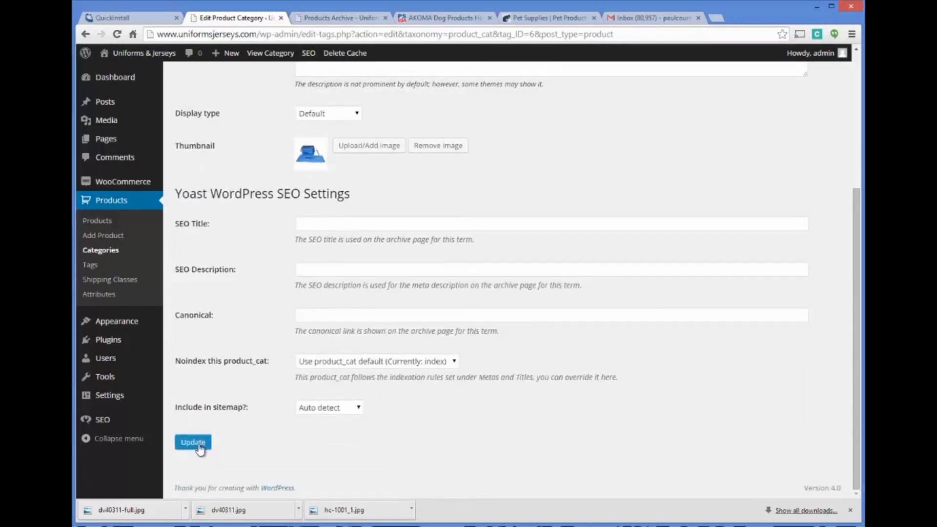
click(204, 441)
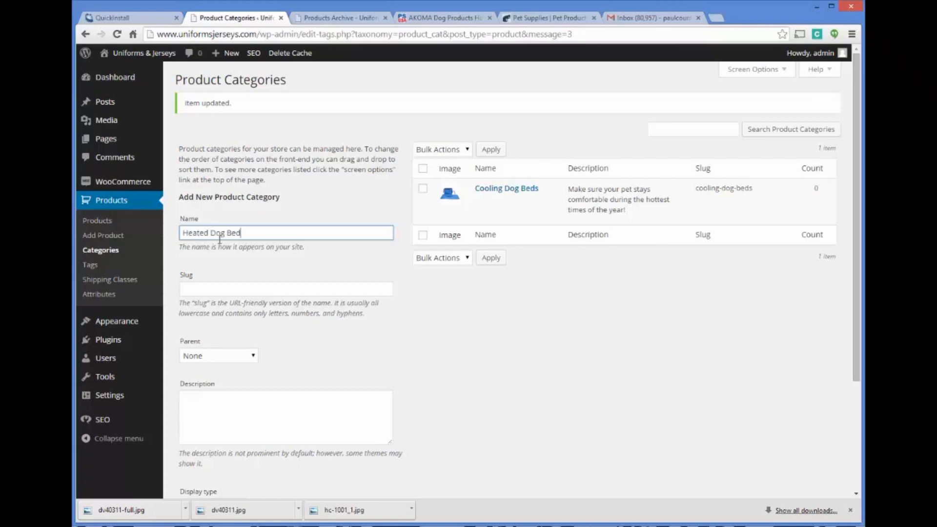
Step: Begin another product category named Heated Dog Beds with the slug heated-dog-beds
text(s)
click(247, 284)
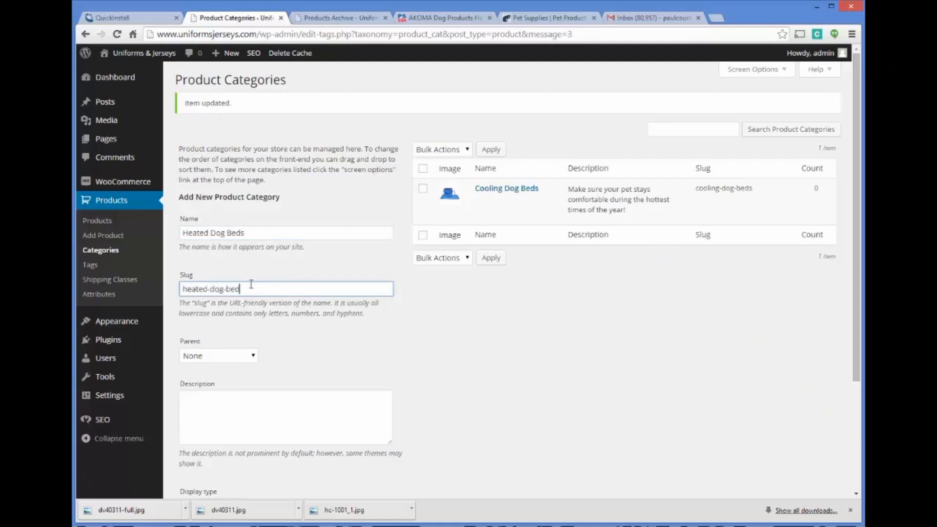
scroll(315, 278, down, 1)
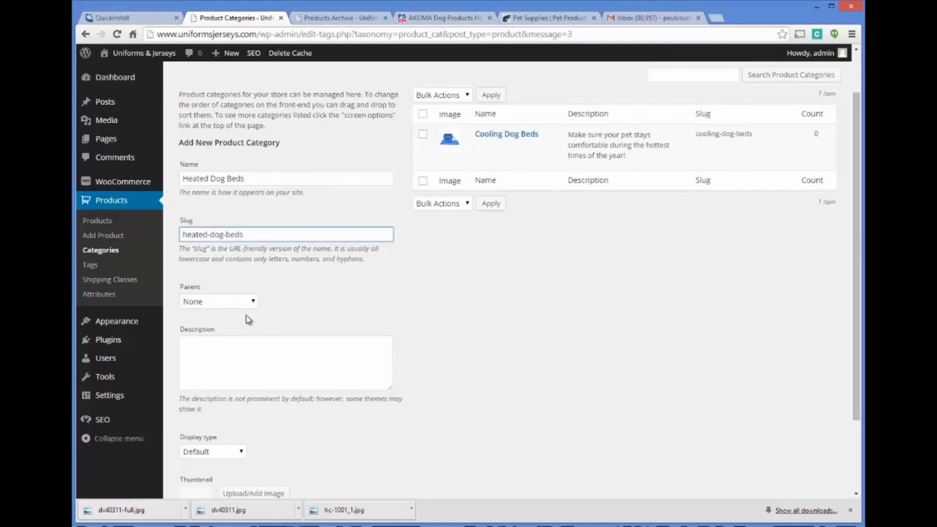
key(ctrl+a)
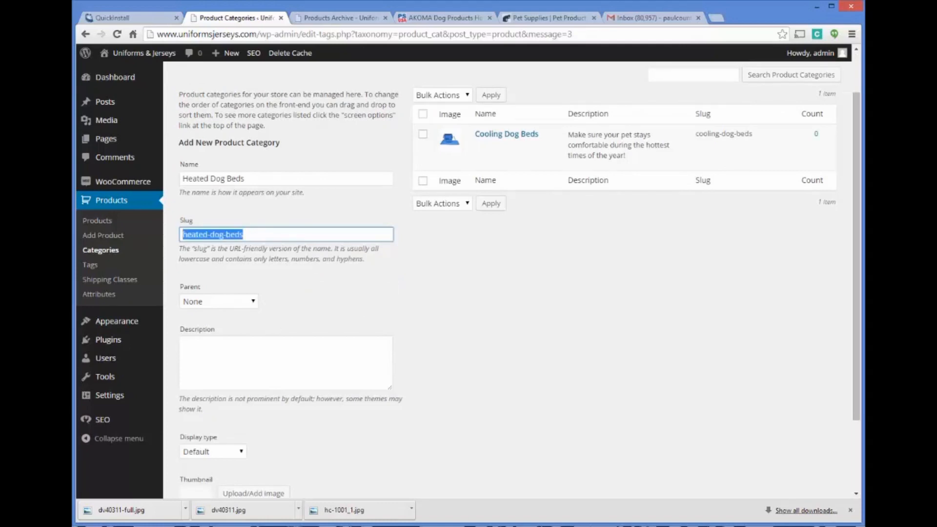
text(heated)
key(BackSpace)
key(BackSpace)
key(BackSpace)
key(BackSpace)
key(BackSpace)
text(heate)
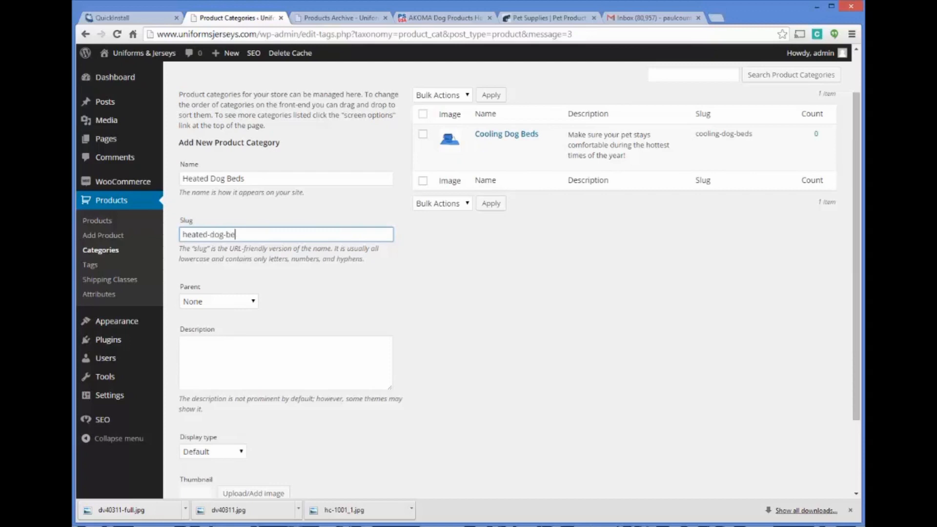
Step: Enter the category description "Keep your pets comfortable during the cold times of year with our high quality heated dog beds."
click(263, 360)
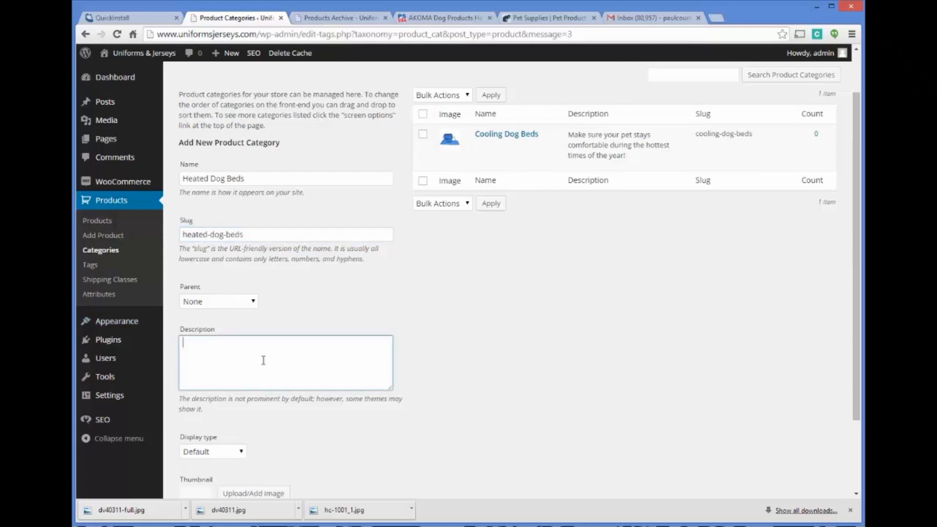
text(Keep your pets comfortable )
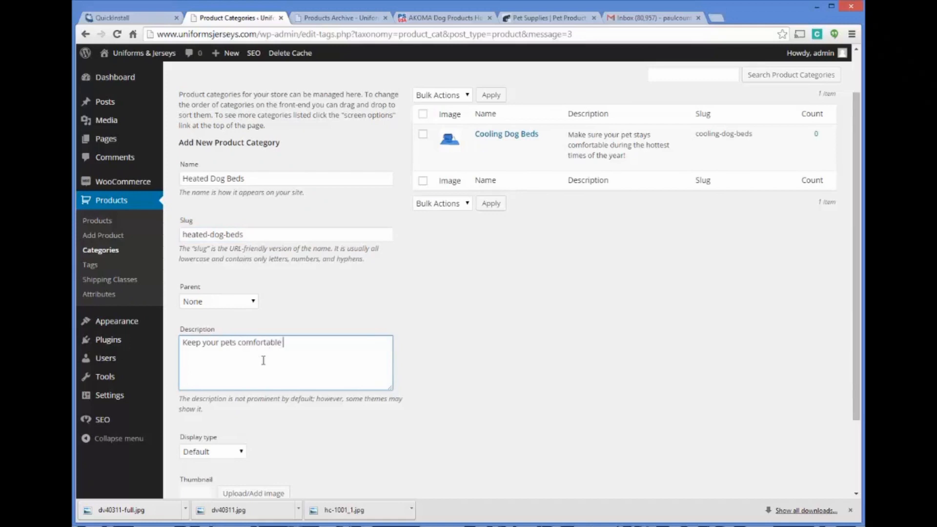
text(during the cold times of year with our high )
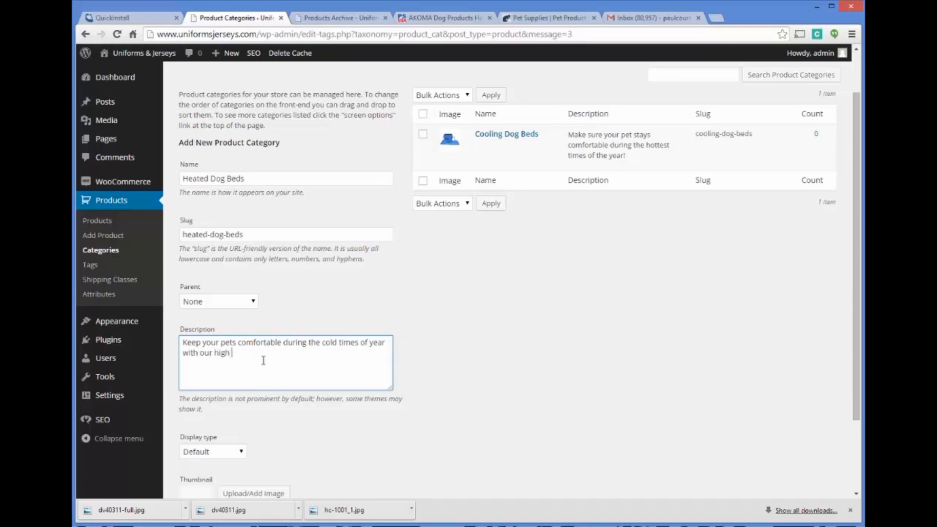
text(quality heated dog beds.)
Step: Upload dv40311.jpg as the Heated Dog Beds category thumbnail and add the new product category
scroll(318, 372, down, 2)
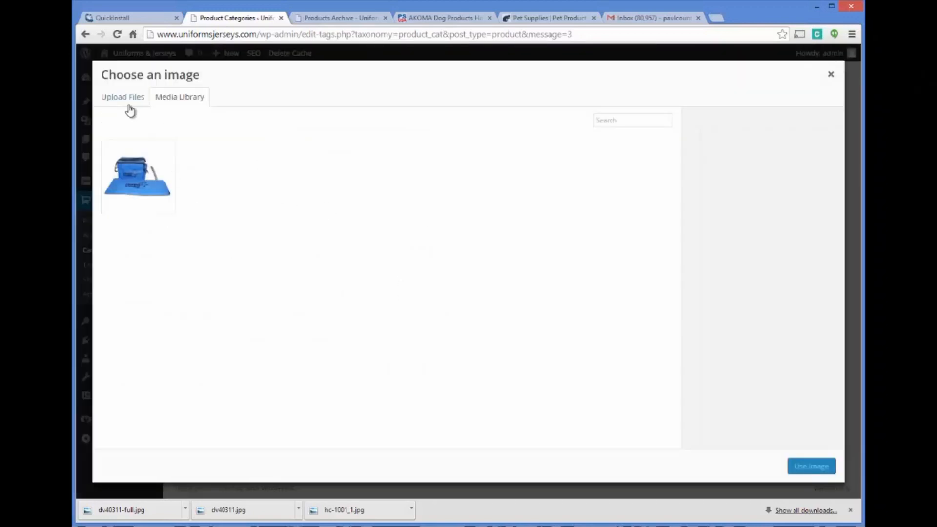
click(127, 98)
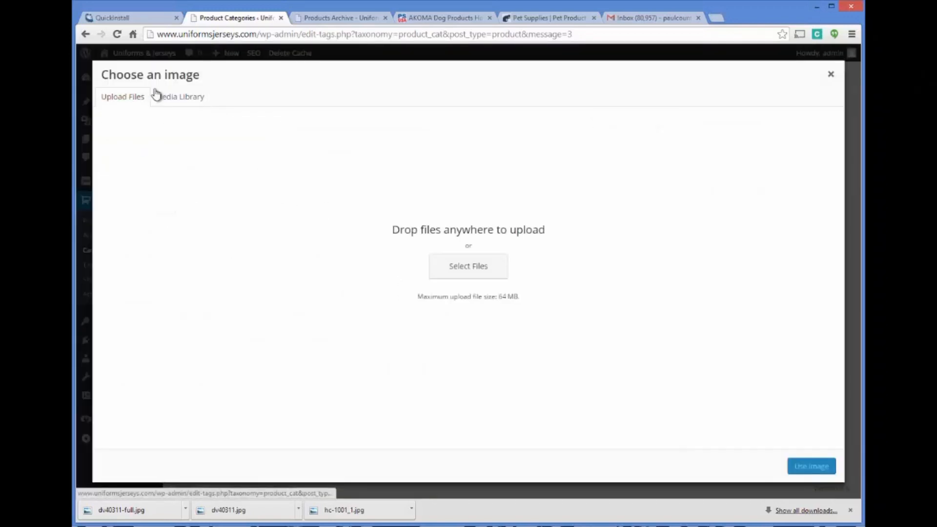
click(469, 266)
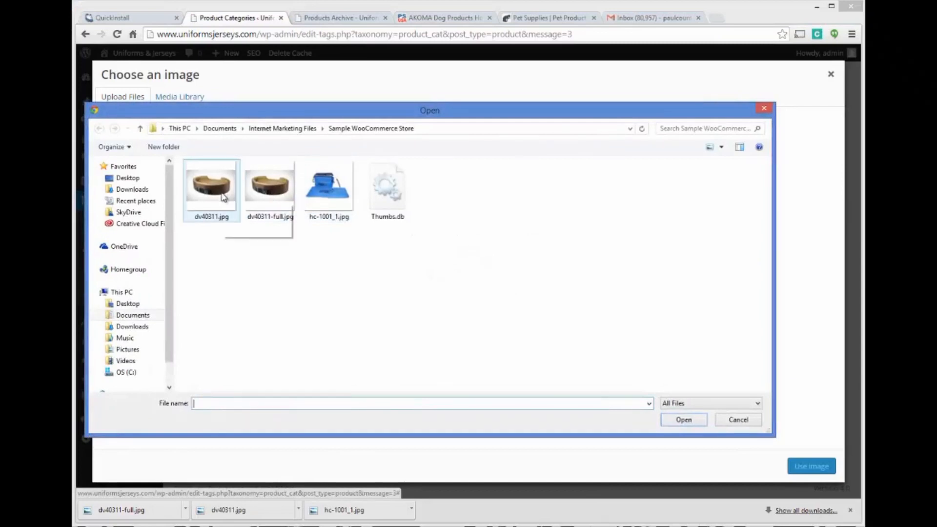
click(202, 195)
double_click(202, 195)
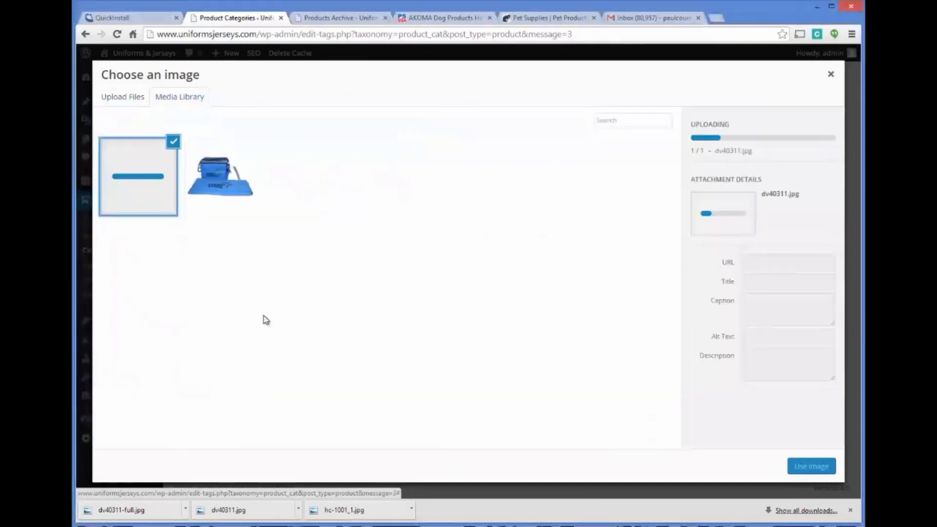
click(808, 467)
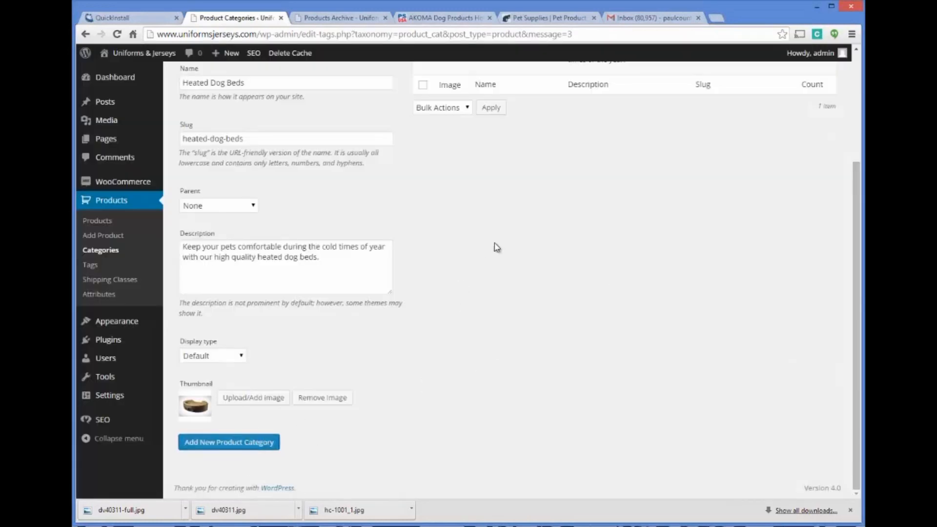
scroll(494, 243, up, 3)
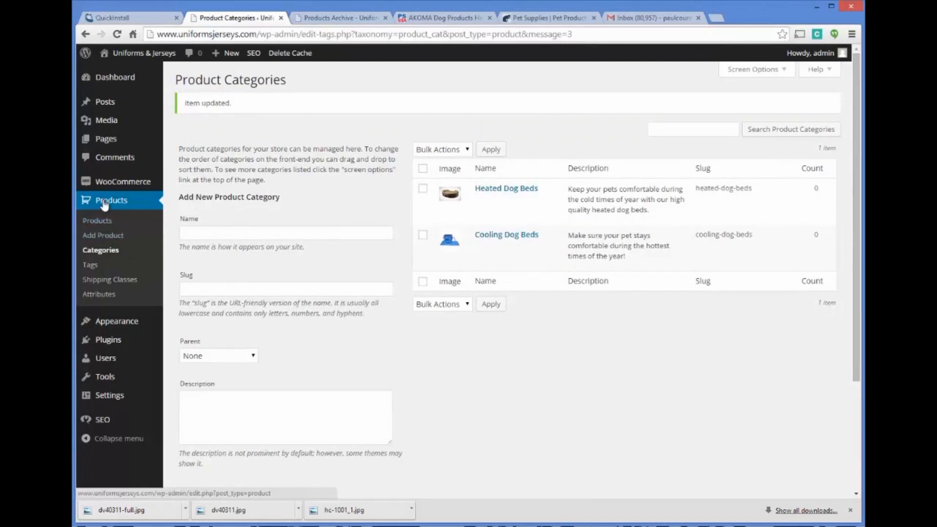
Step: Begin a new product and enter the title "AKOMA Dog Products Hound Cooler - HC-1001" copied from the Pet Stores USA product page
click(105, 238)
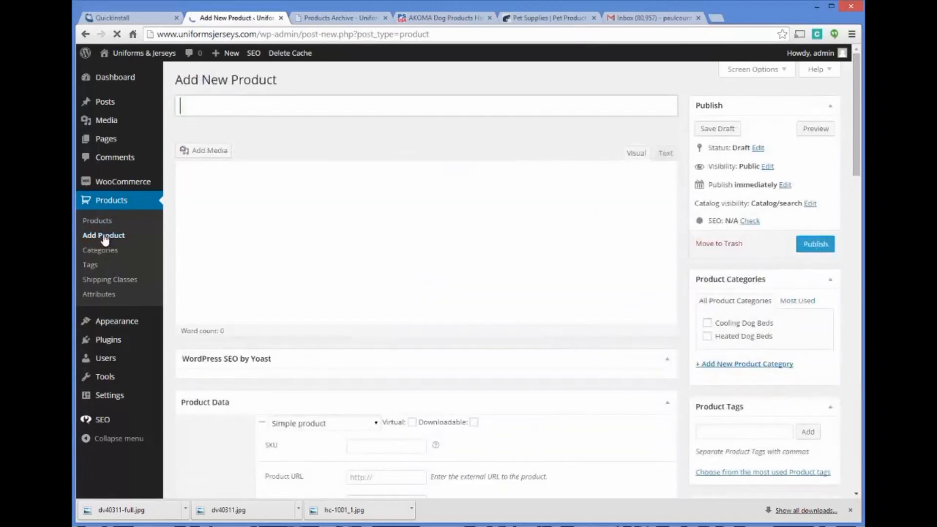
click(414, 19)
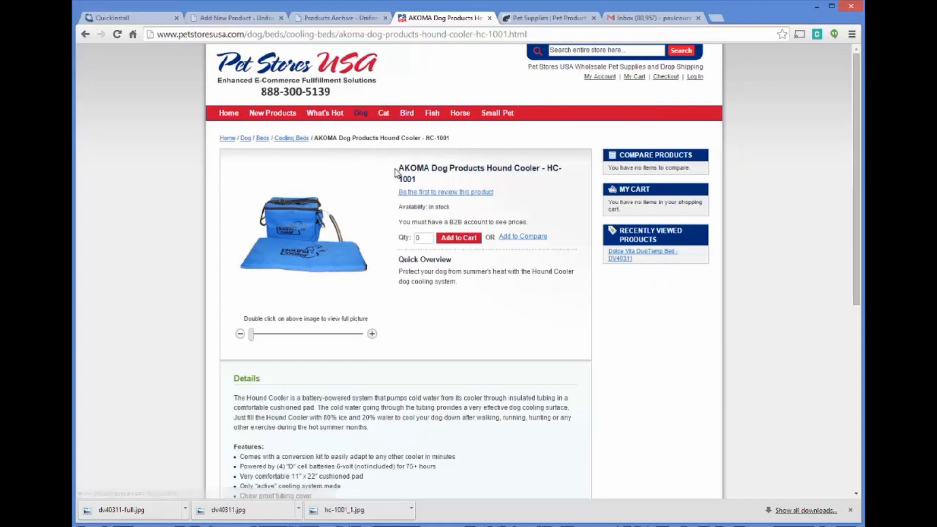
drag(398, 168, 429, 182)
key(ctrl+c)
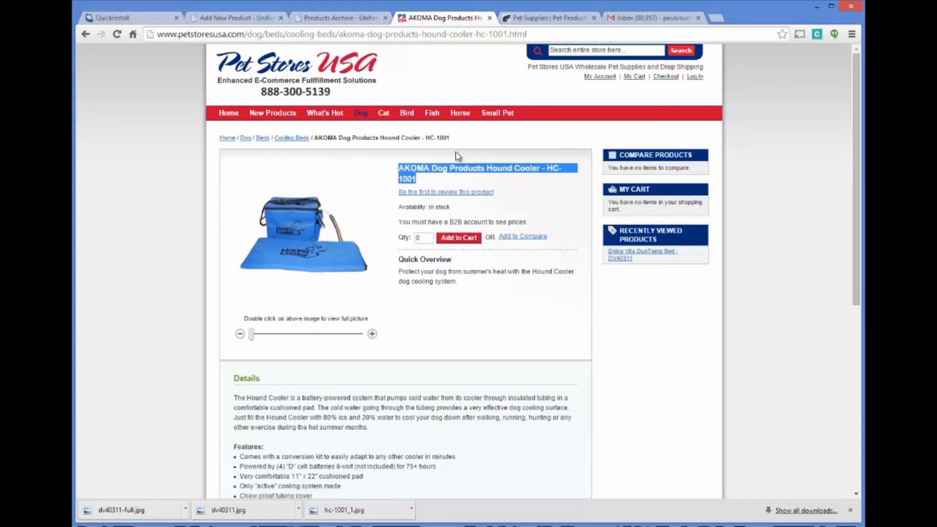
click(347, 19)
click(254, 20)
click(240, 99)
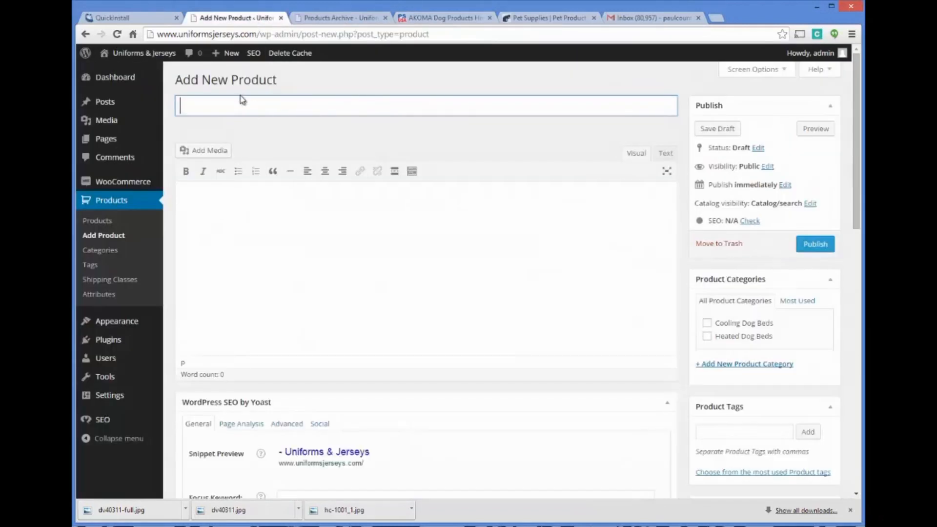
key(ctrl+v)
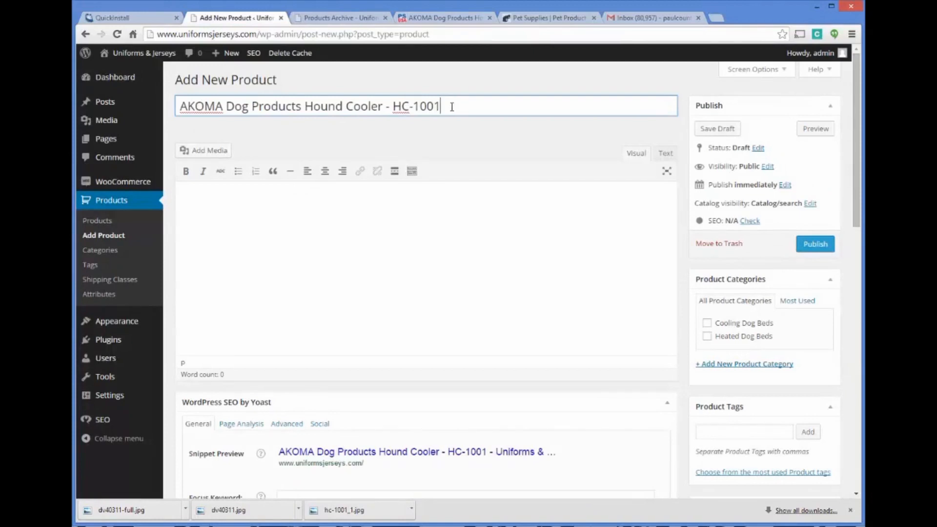
Step: Replace the model number at the end of the product title with "Dog Bed"
key(BackSpace)
key(BackSpace)
key(BackSpace)
key(BackSpace)
key(BackSpace)
key(BackSpace)
key(BackSpace)
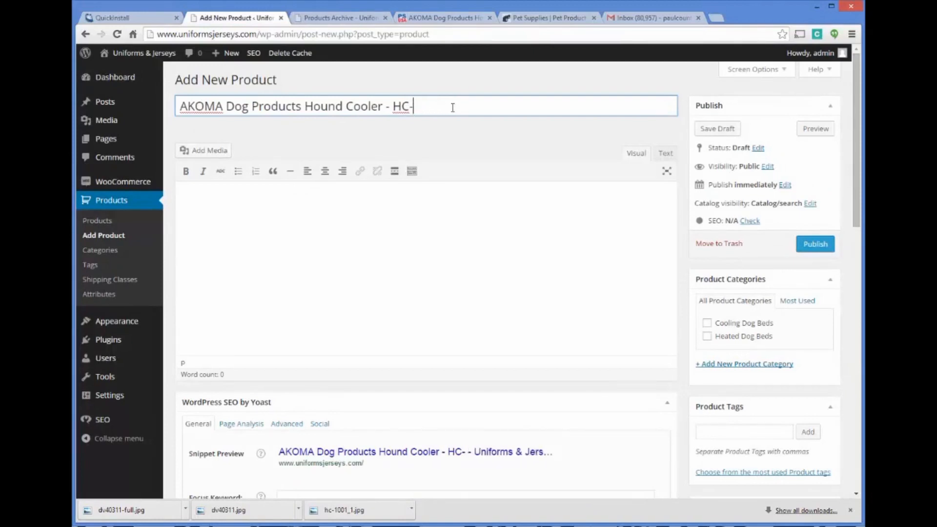
key(BackSpace)
key(BackSpace)
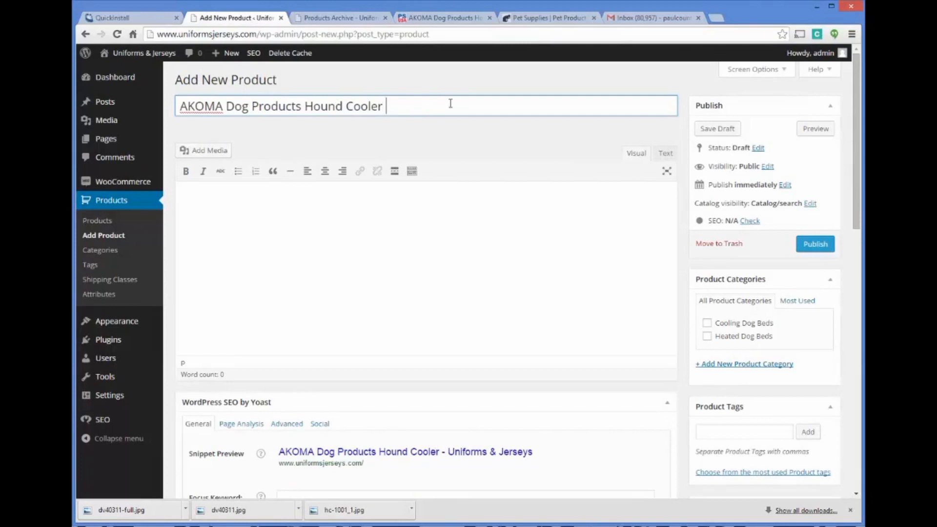
text(Dog Be)
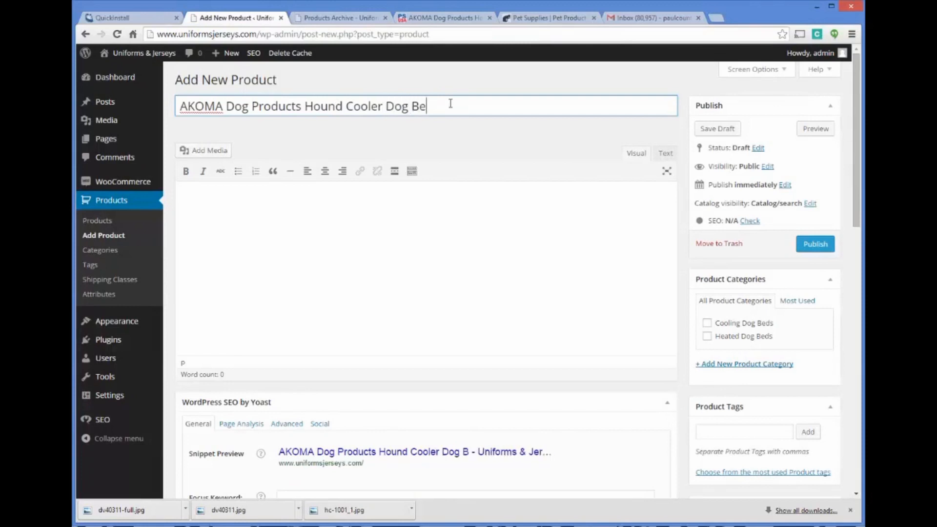
text(d)
Step: Copy the Hound Cooler's details paragraph and features list from the Pet Stores USA product page
click(435, 19)
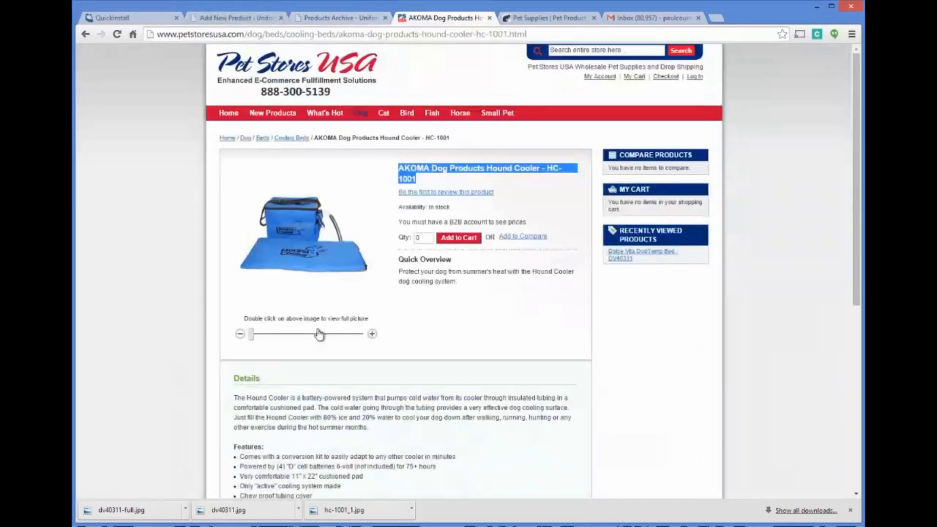
scroll(319, 335, down, 3)
drag(234, 234, 376, 364)
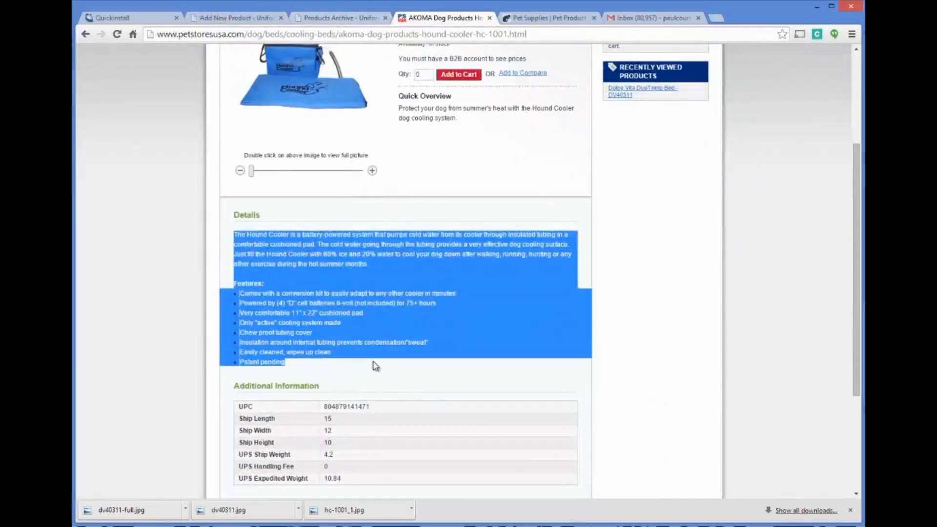
right_click(316, 261)
click(341, 268)
right_click(320, 249)
click(340, 256)
right_click(259, 238)
click(293, 247)
right_click(287, 247)
click(305, 254)
right_click(277, 242)
click(303, 249)
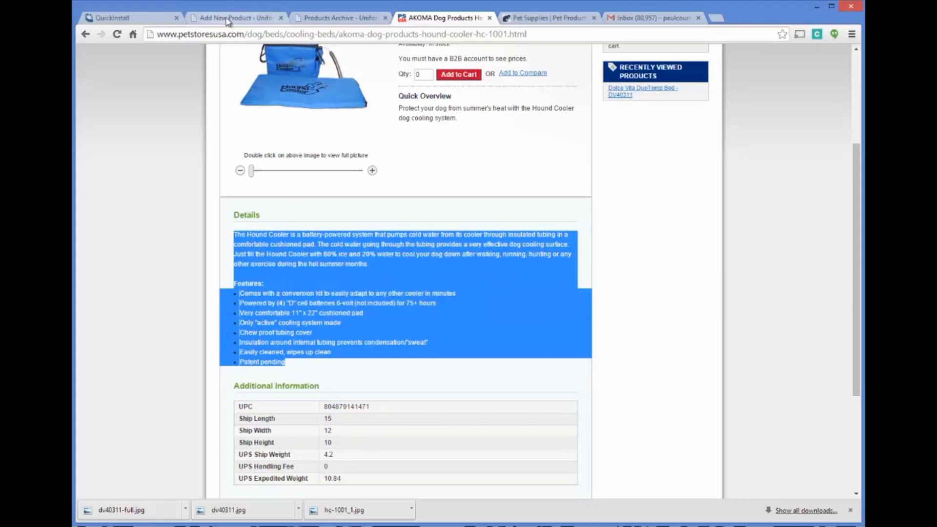
Step: Paste the copied text into the product description and insert "cooling dog bed" before "system" in its first sentence
click(234, 18)
click(307, 192)
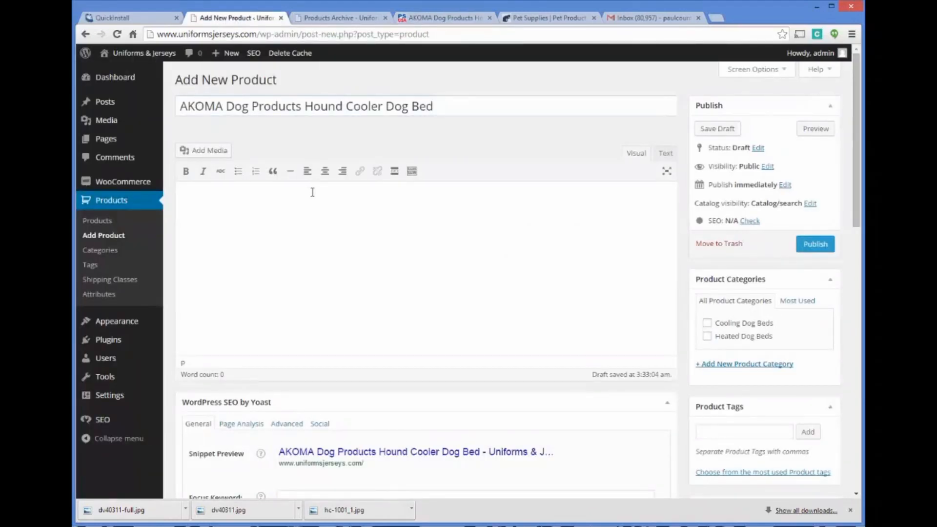
key(ctrl+v)
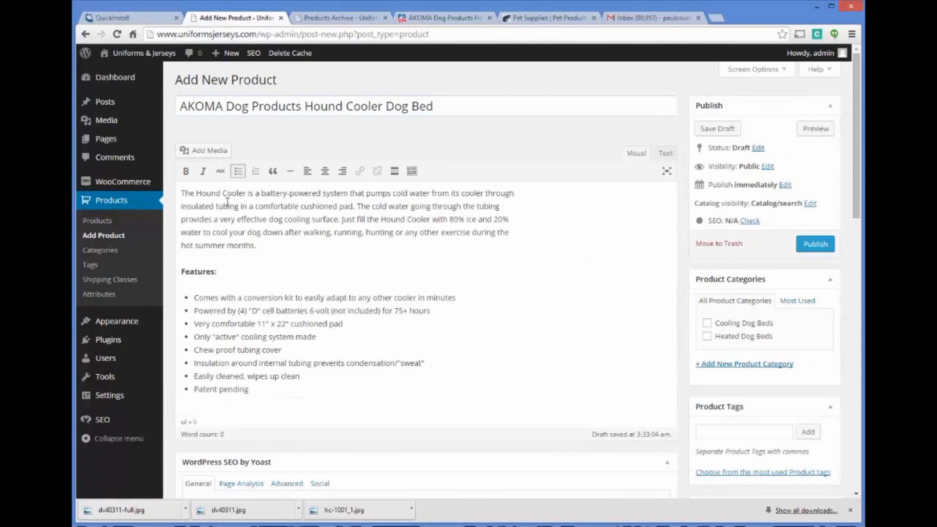
click(325, 193)
text(cooling dog bed)
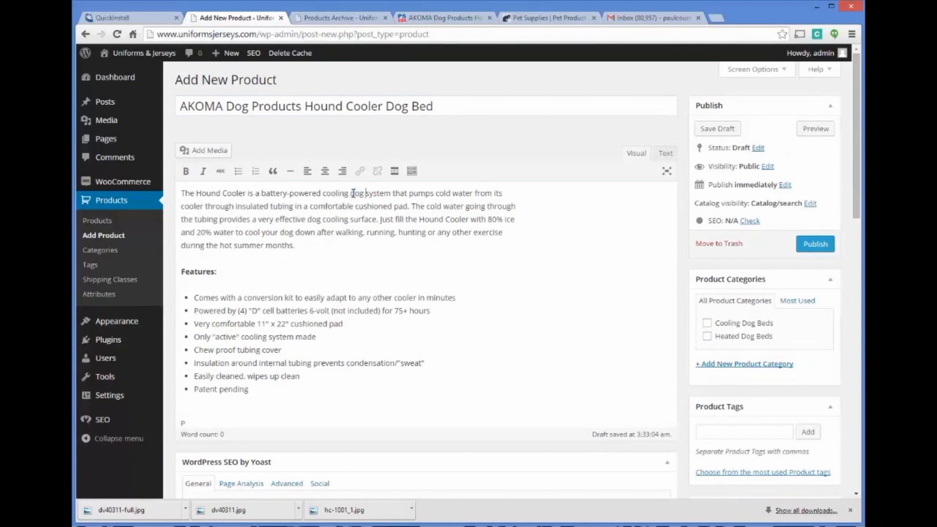
Step: Enter "AKOMA Cooling Dog Bed -" as the product's SEO title
scroll(502, 244, down, 1)
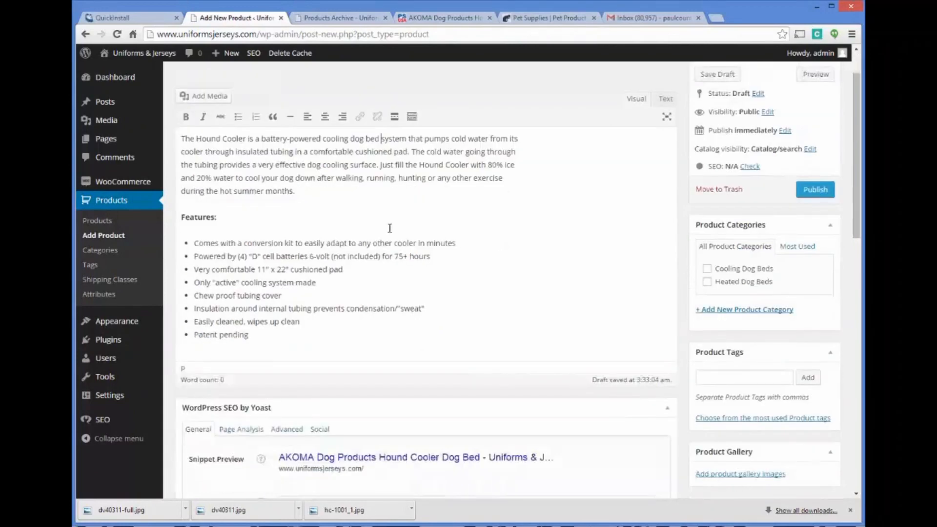
scroll(270, 292, down, 4)
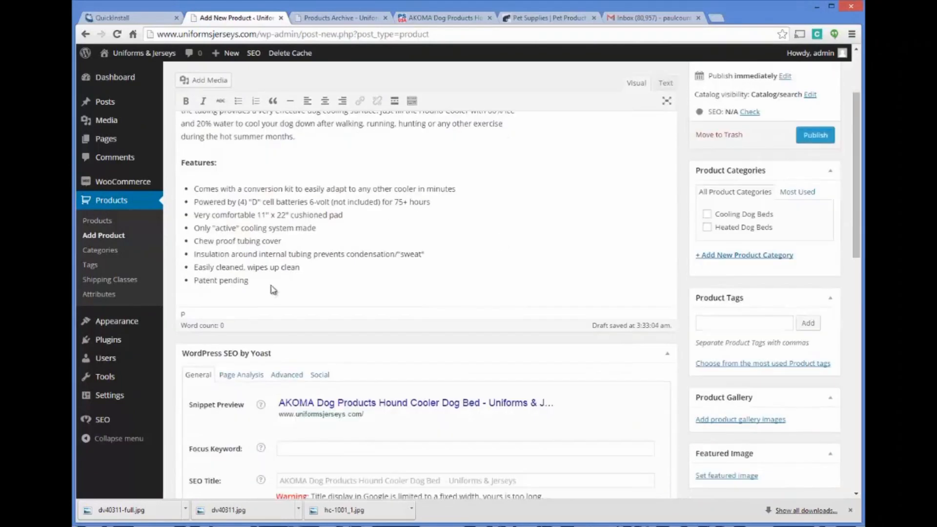
click(292, 320)
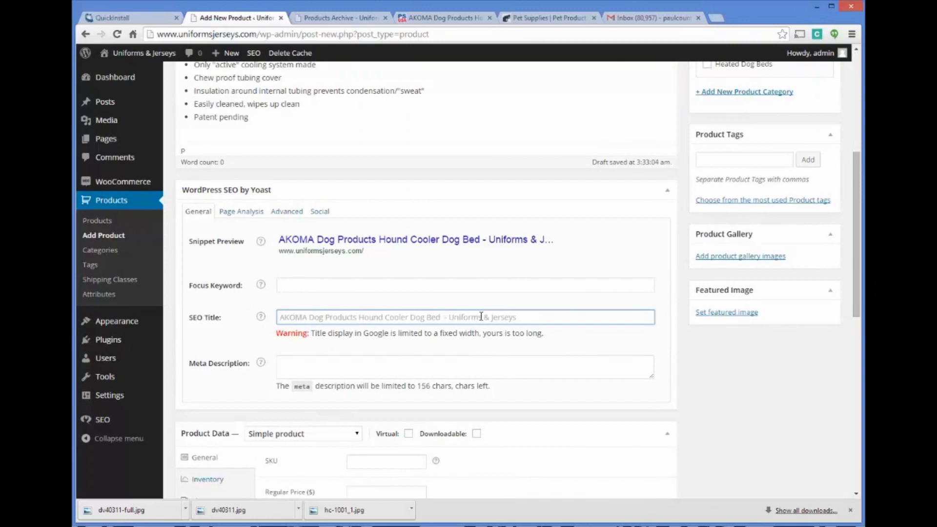
click(326, 283)
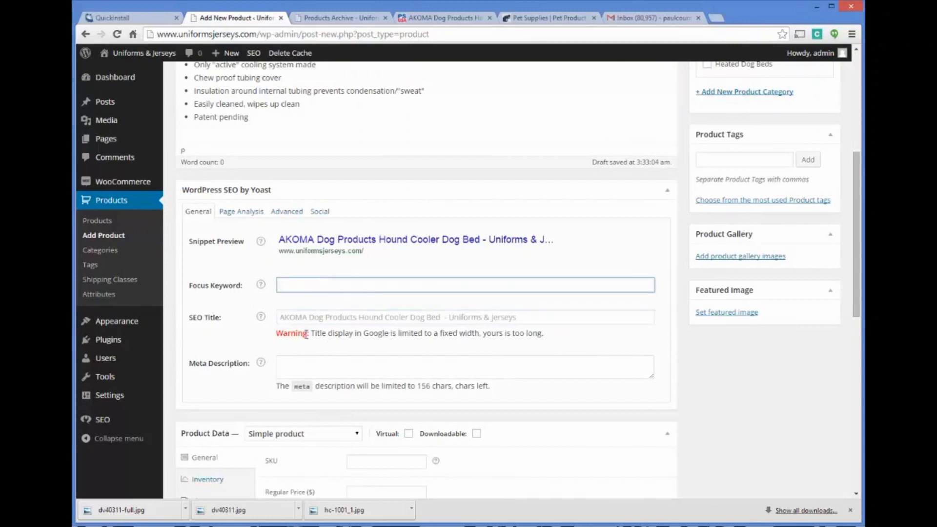
click(299, 317)
click(295, 366)
click(304, 320)
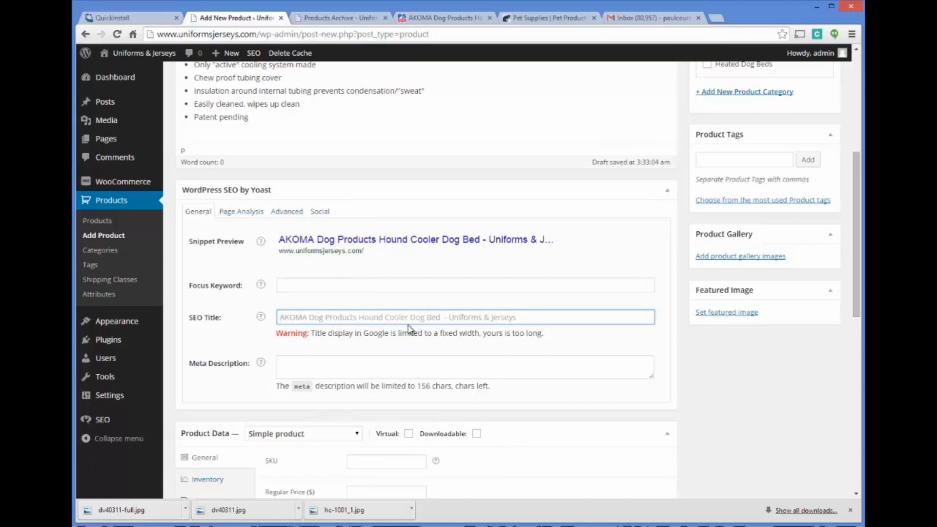
text(A)
scroll(407, 309, up, 1)
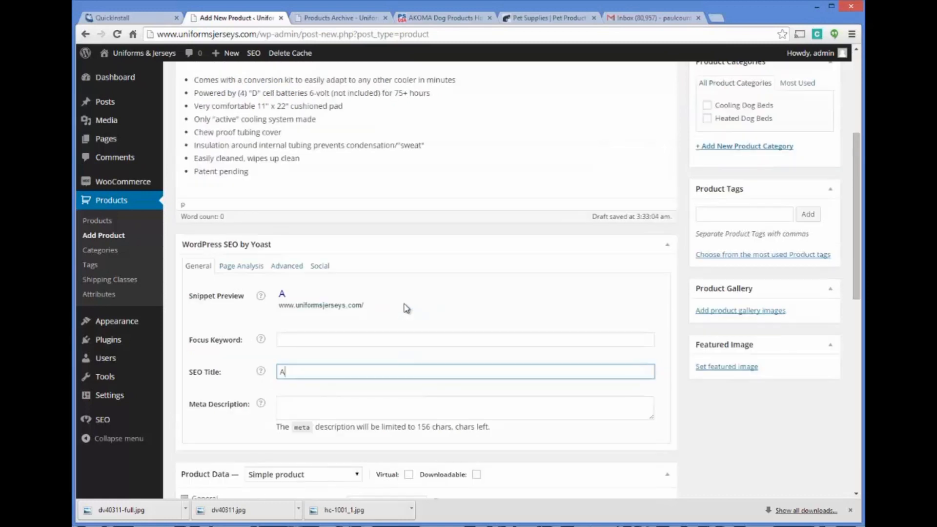
scroll(407, 308, up, 4)
scroll(290, 204, down, 8)
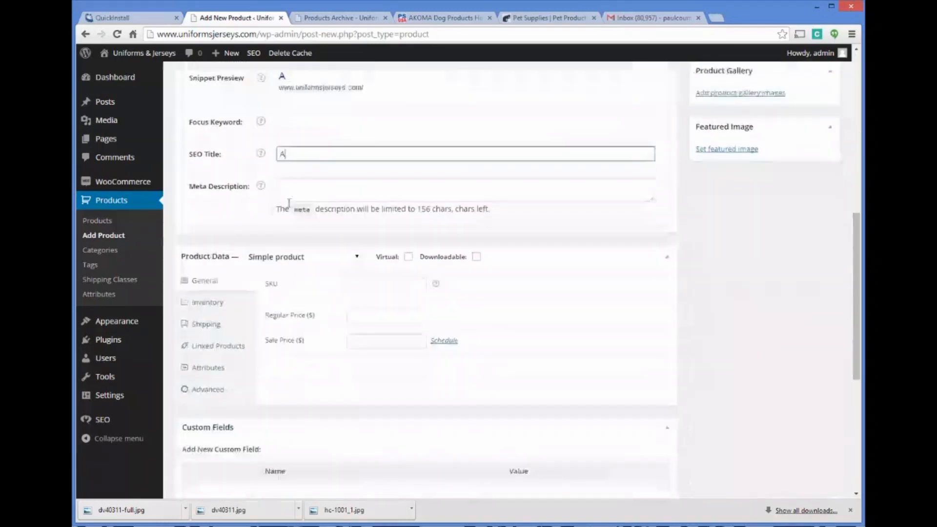
text(K)
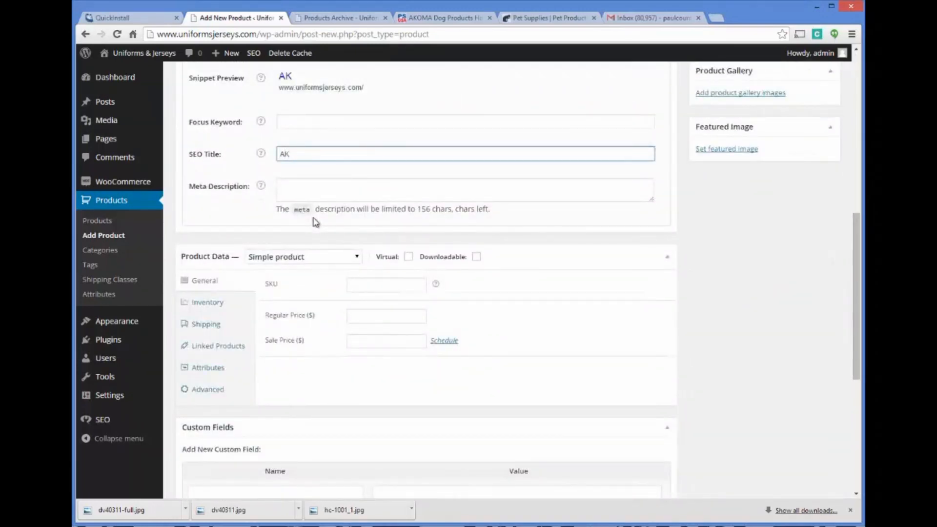
text(OMA Cool)
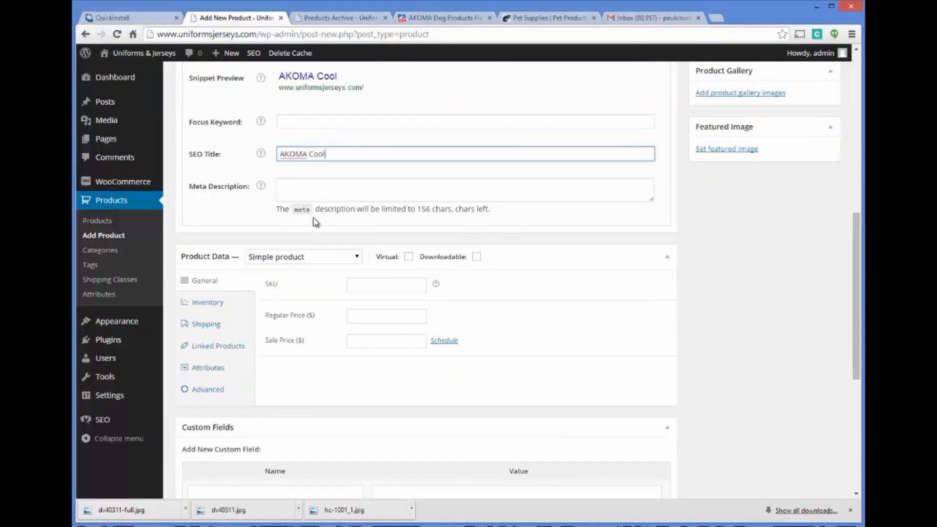
text(ing Dog Bed -)
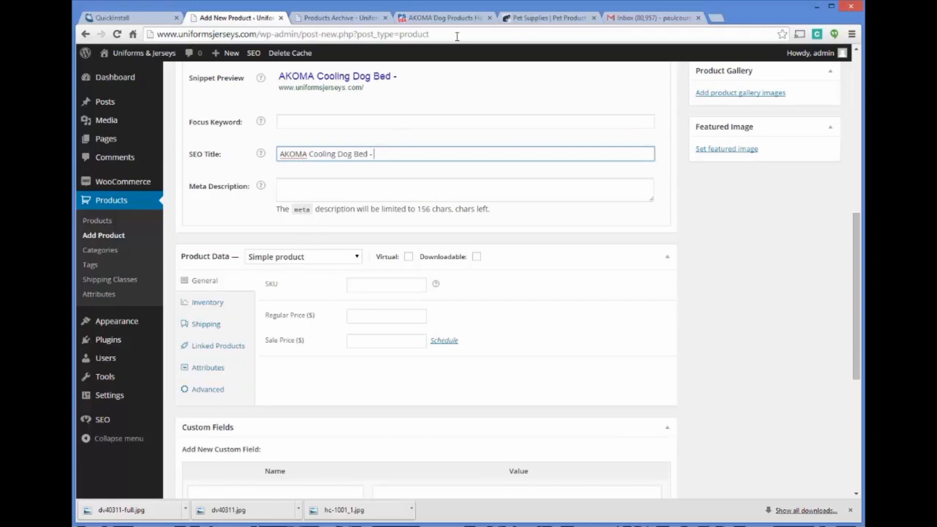
Step: Copy the model number HC-1001 from the Pet Stores USA product page and append it to the SEO title
click(456, 19)
scroll(459, 113, up, 3)
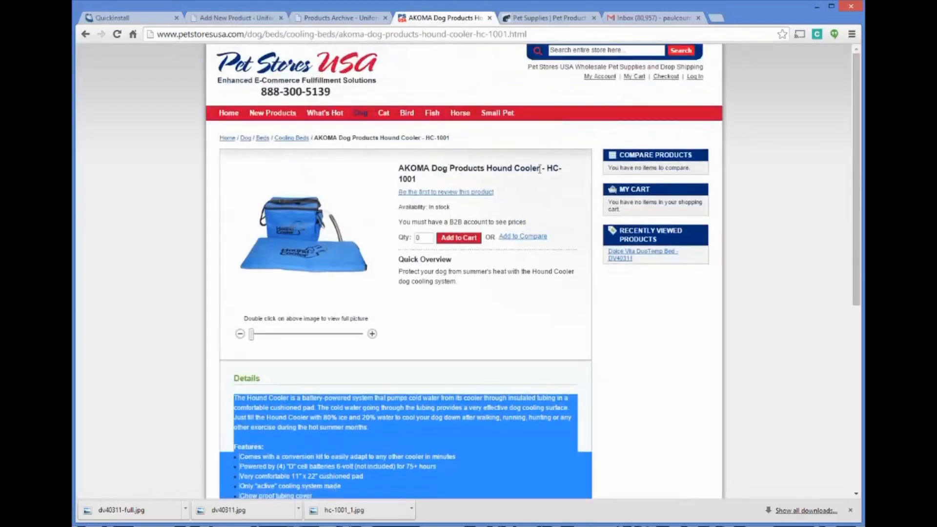
drag(548, 169, 554, 182)
key(ctrl+c)
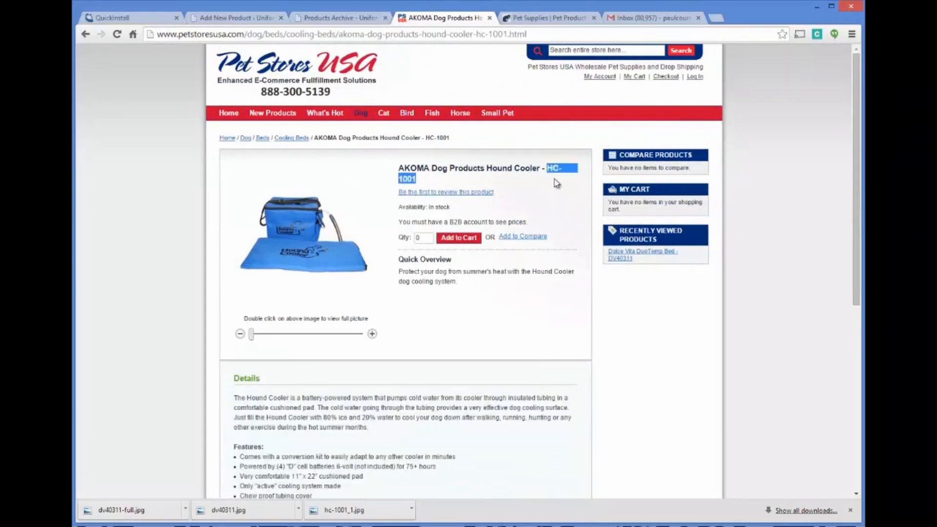
click(257, 18)
key(ctrl+v)
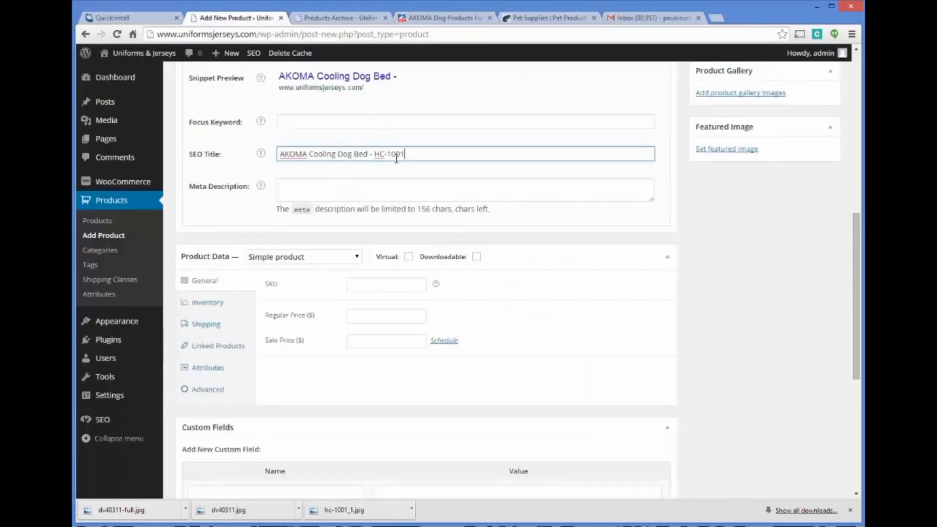
click(330, 189)
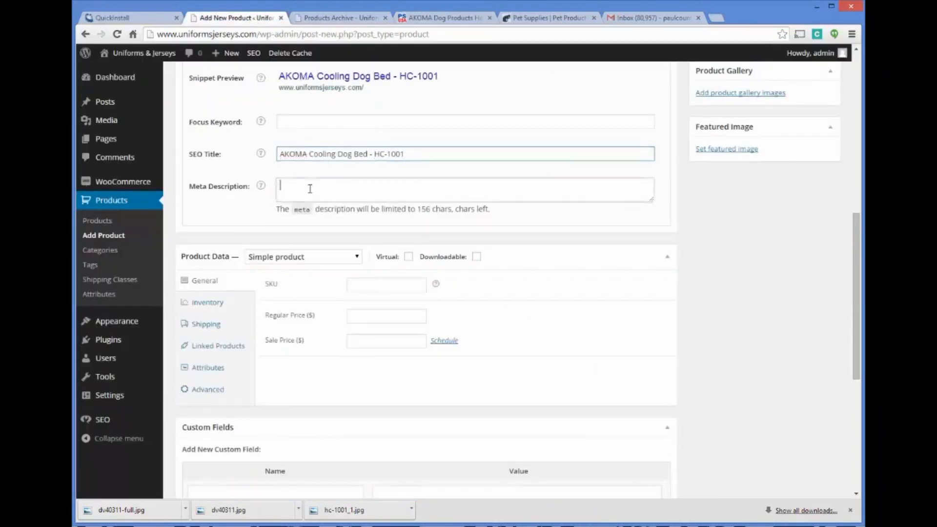
Step: Begin the product's SEO meta description with "Keep your dog cool in the hot months with"
click(329, 124)
click(323, 192)
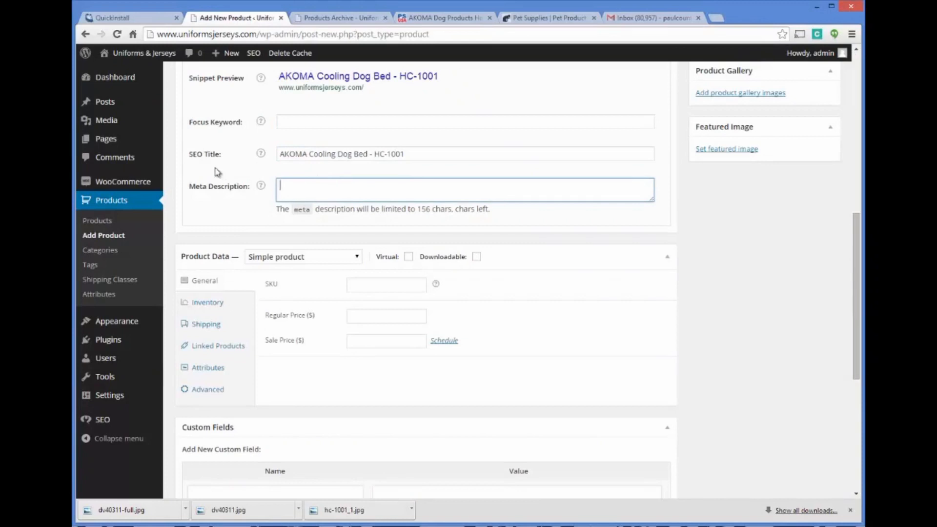
click(280, 154)
click(297, 184)
text(Keep you)
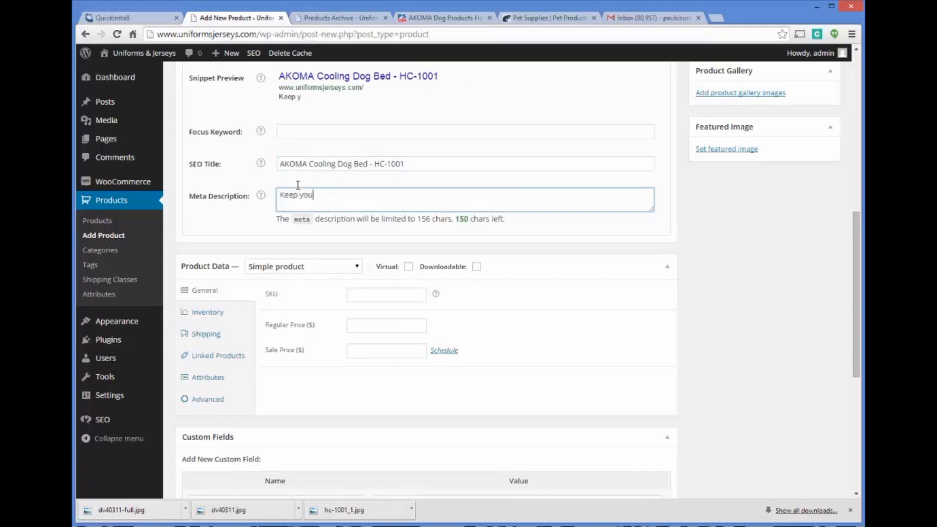
text(r dog cool in)
key(BackSpace)
key(BackSpace)
key(BackSpace)
text(all the hot mon)
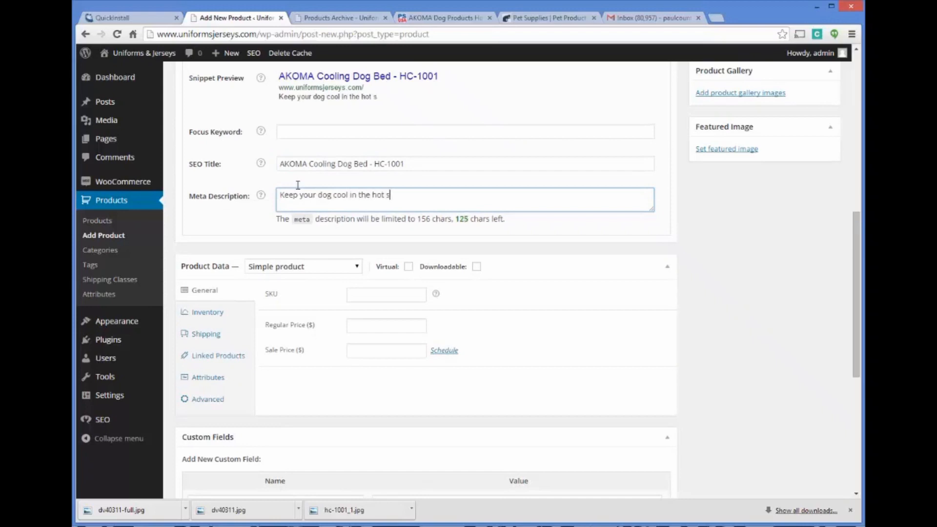
text(thl with this)
Step: Continue the meta description with "the AKOMA cooling dog bed" to complete its first sentence
key(BackSpace)
key(BackSpace)
key(BackSpace)
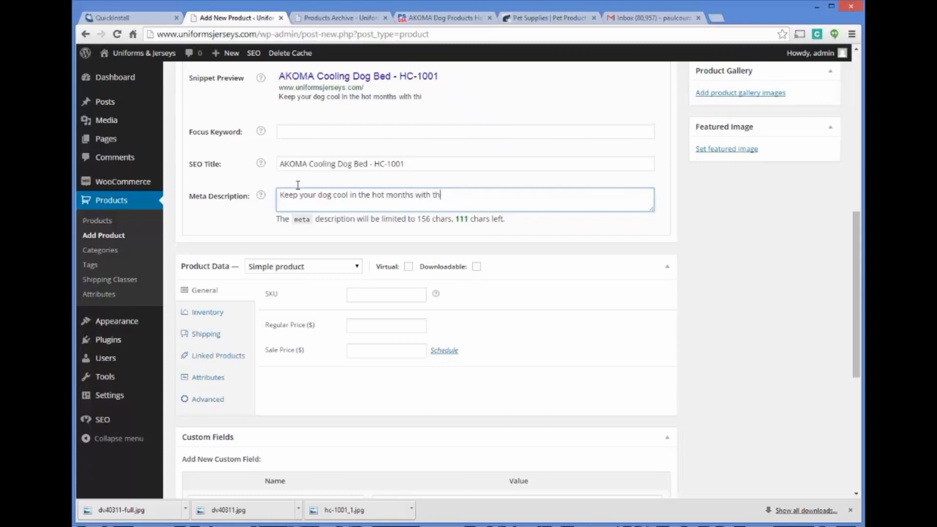
text(E)
key(BackSpace)
key(BackSpace)
text(AKOMA)
key(BackSpace)
key(BackSpace)
key(BackSpace)
key(BackSpace)
text(KOMA )
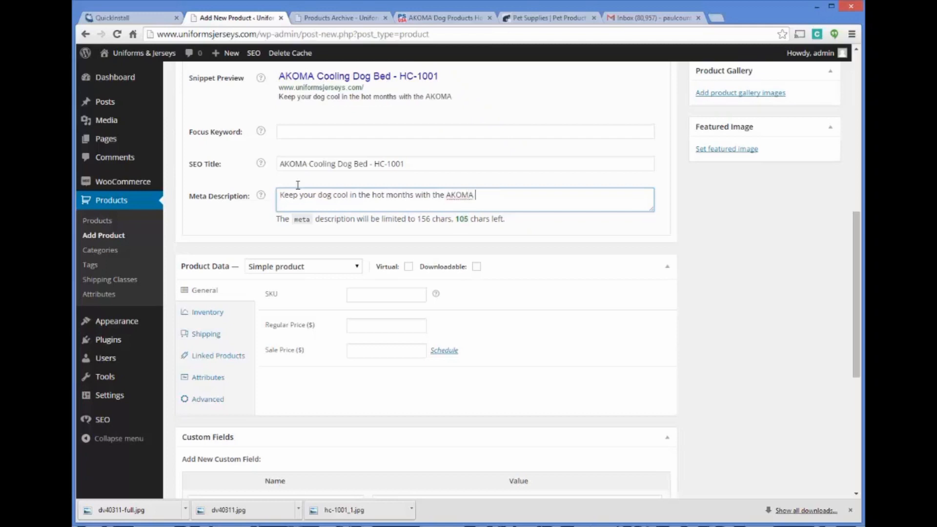
text(cooling dog )
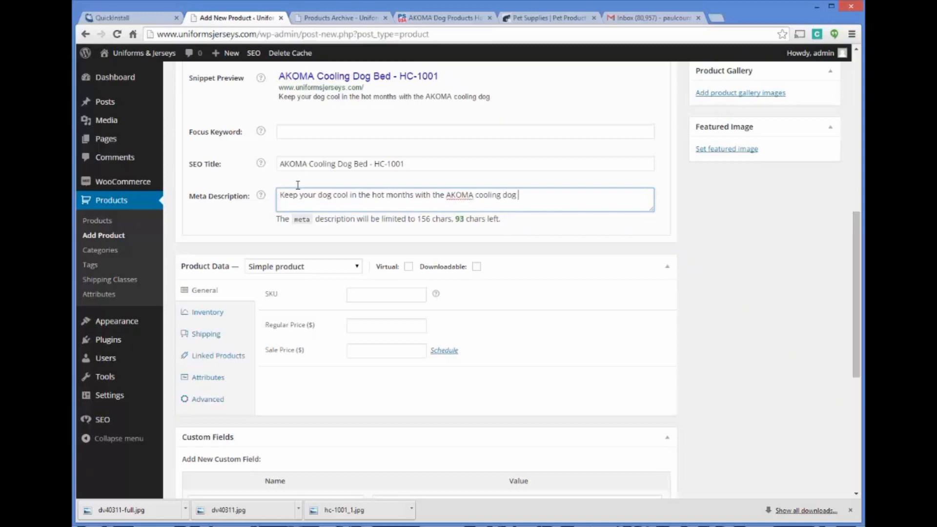
text(bed. This innovative be)
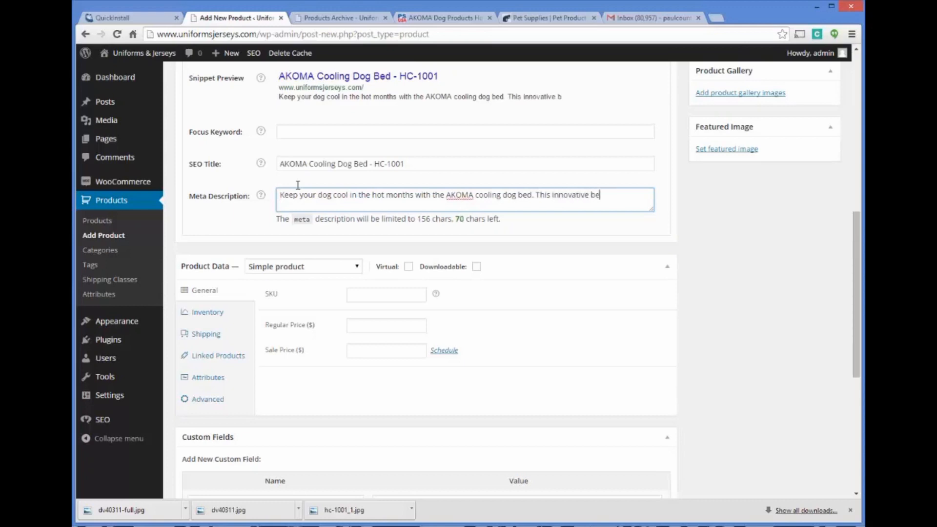
text(d is sure to )
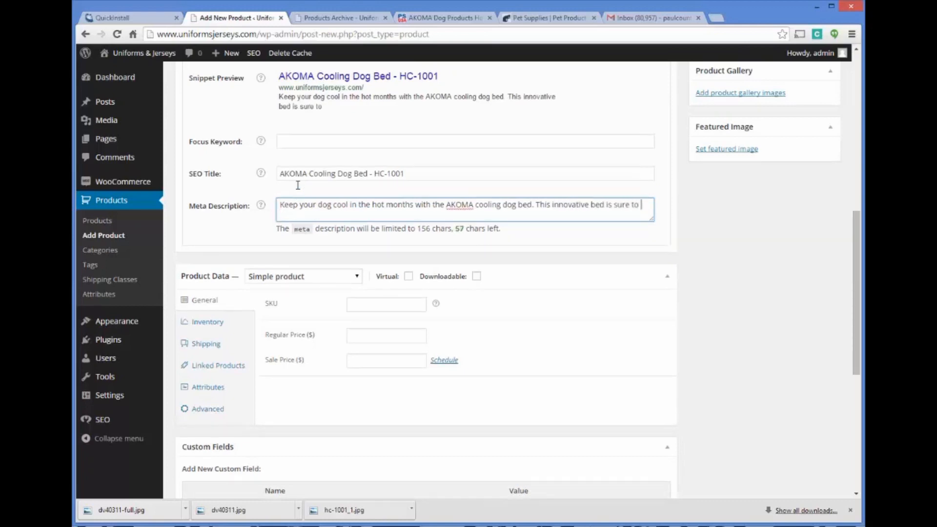
text(bring a smi)
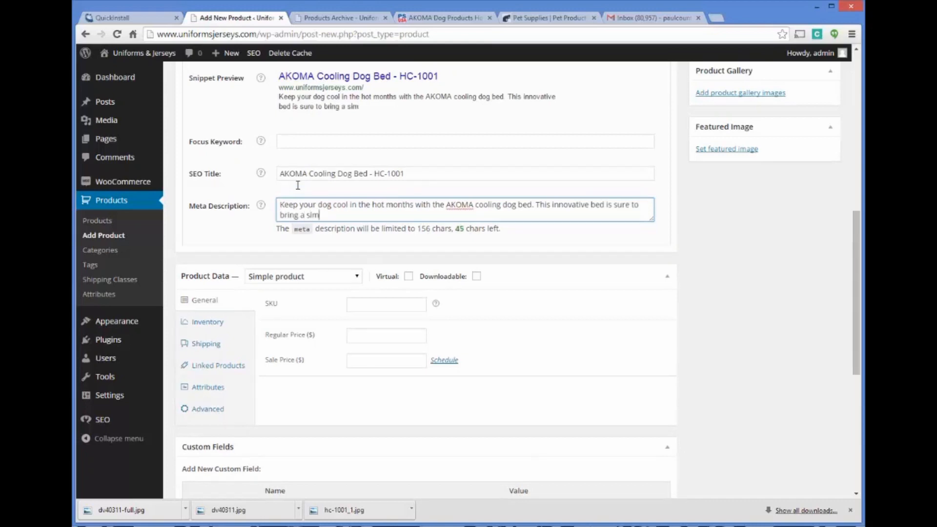
text(le to your dog's )
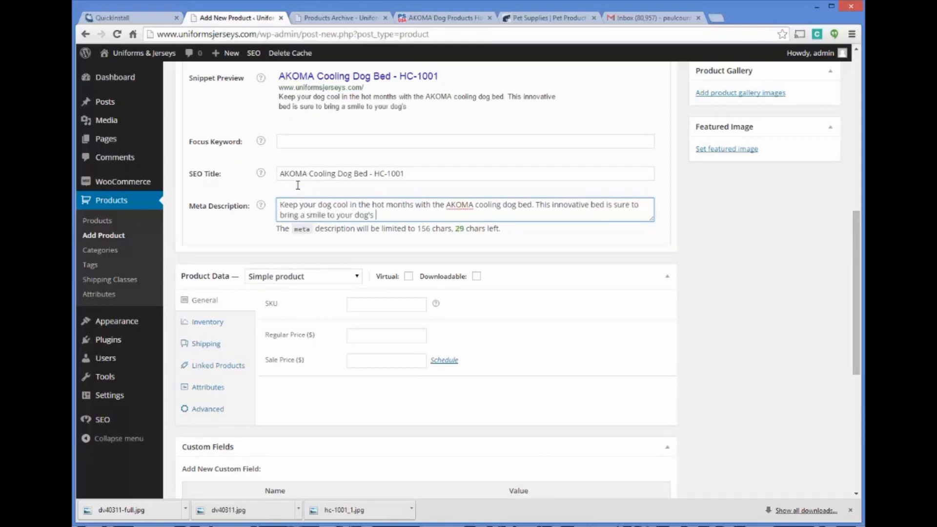
text(face.)
Step: Review the title, URL and description in the product's search snippet preview
scroll(459, 215, down, 2)
scroll(590, 244, up, 1)
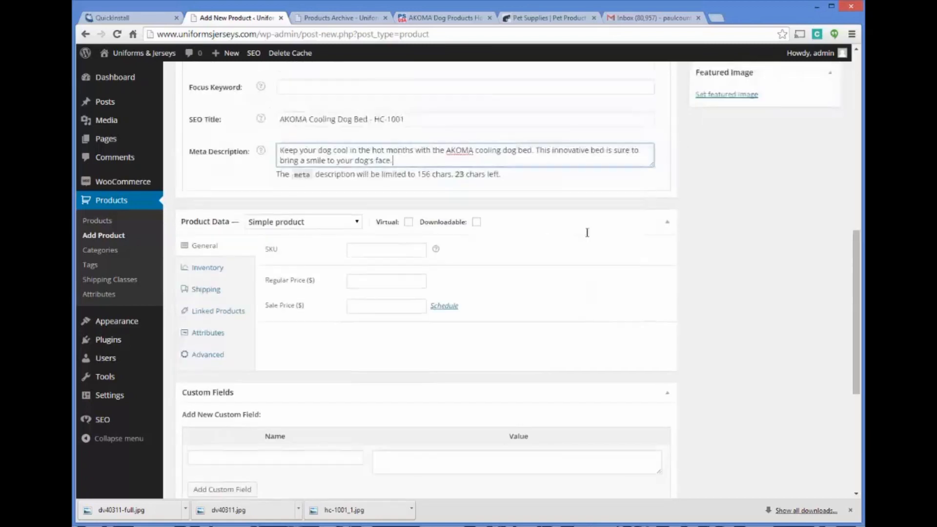
scroll(587, 232, up, 2)
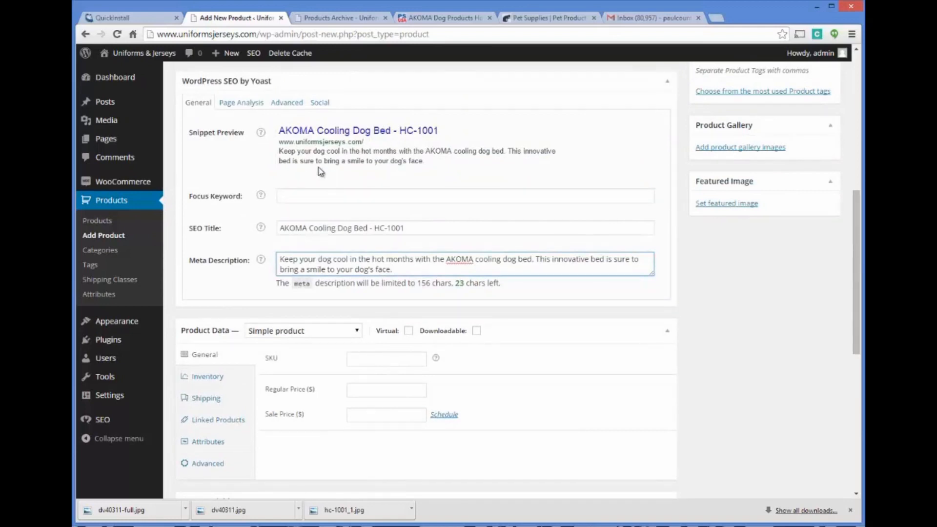
scroll(442, 162, down, 1)
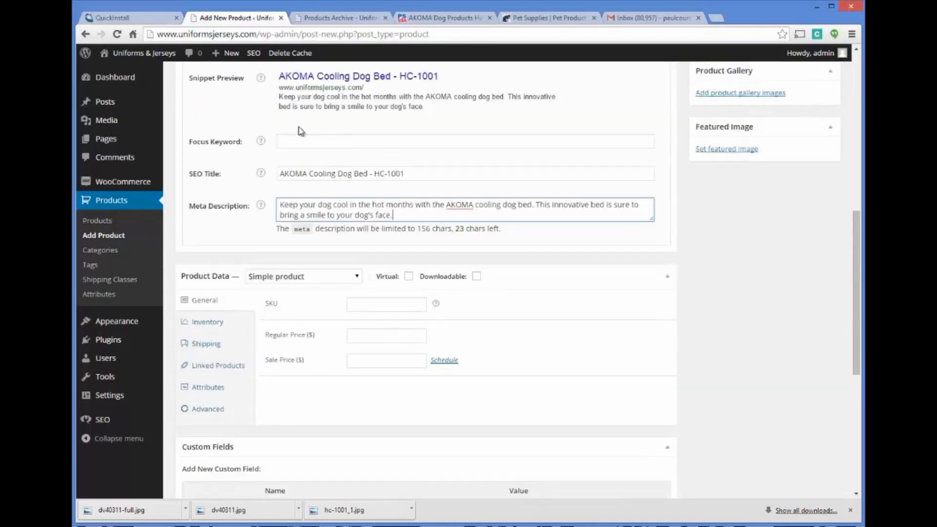
scroll(301, 131, up, 2)
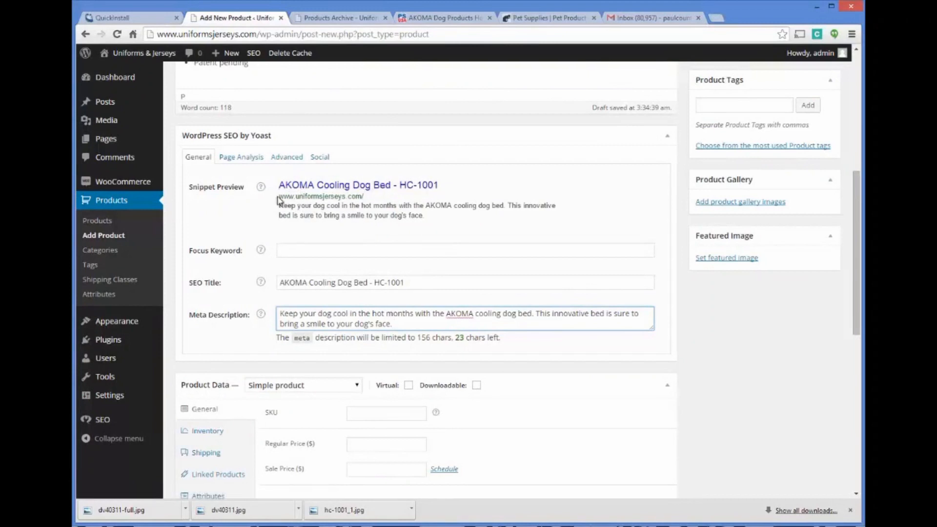
drag(278, 198, 381, 201)
click(373, 212)
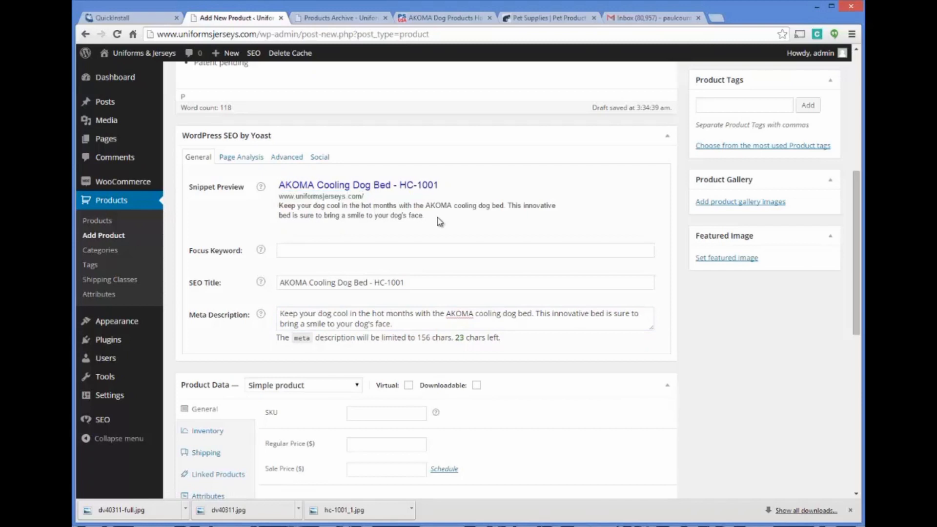
Step: Set the product's focus keyword to the suggested phrase "cooling dog bed"
click(362, 252)
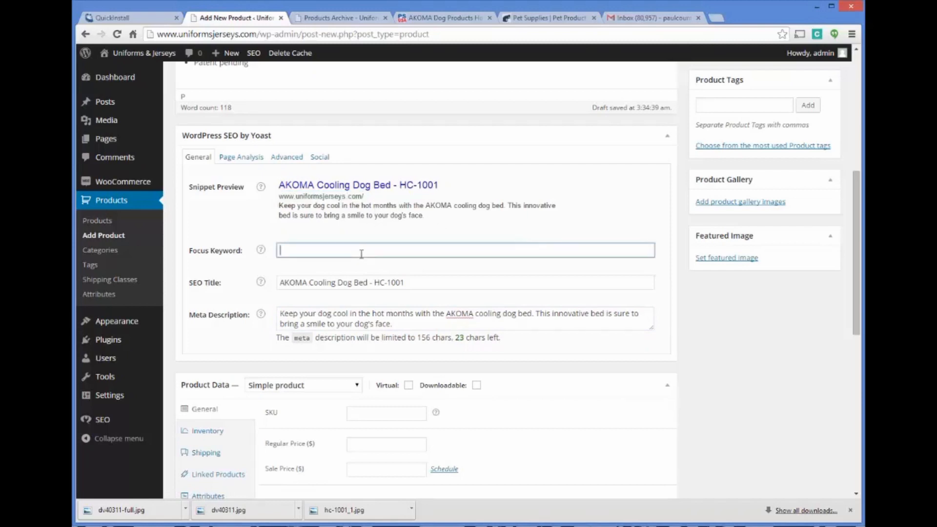
text(AKOMA)
key(BackSpace)
key(BackSpace)
key(BackSpace)
key(BackSpace)
key(BackSpace)
key(BackSpace)
text(cool)
key(BackSpace)
key(BackSpace)
key(BackSpace)
key(BackSpace)
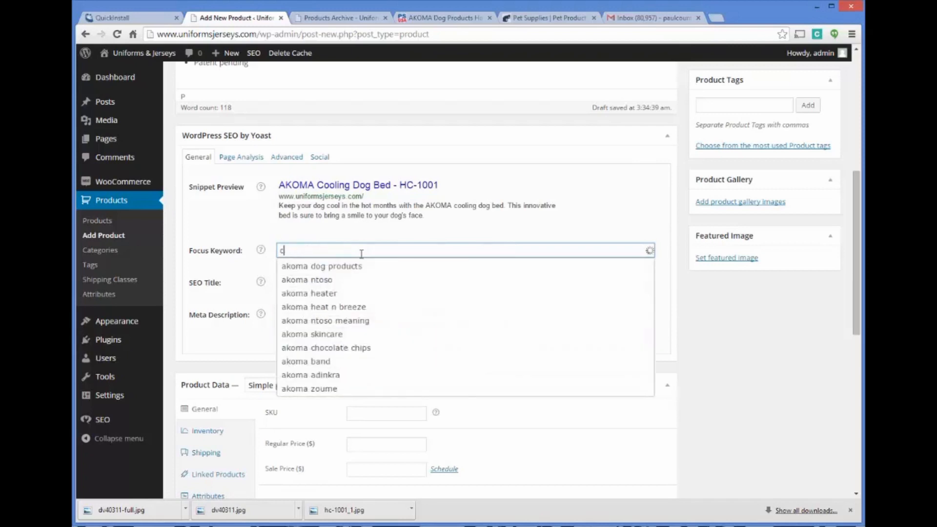
text(cooling dog bed)
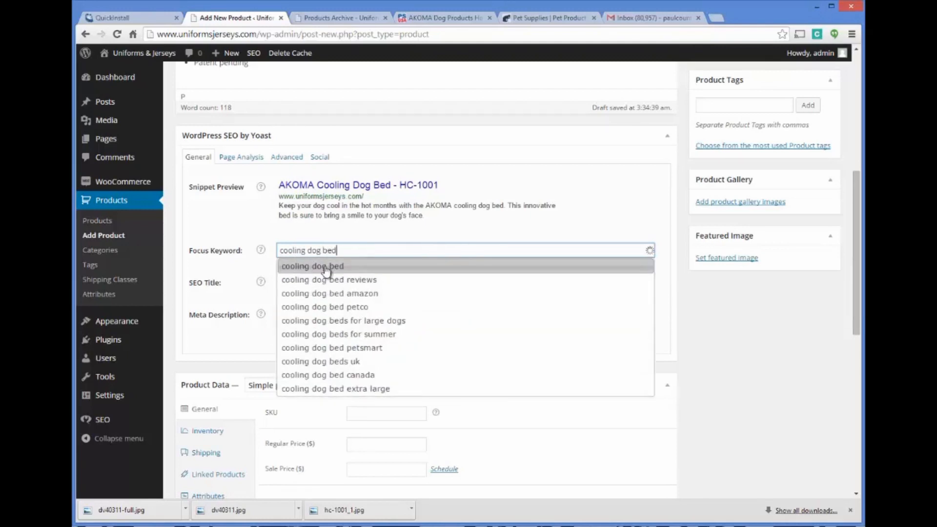
click(369, 266)
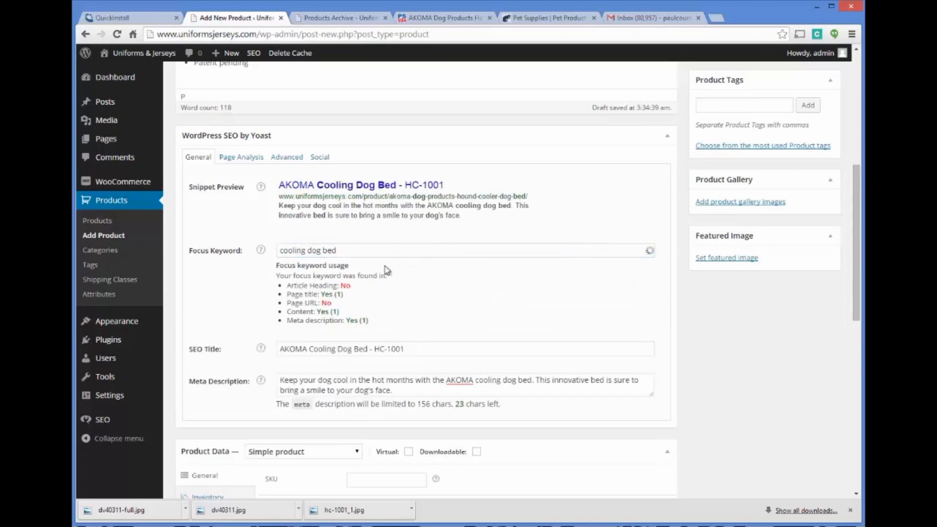
Step: Add a bold "Cooling Dog Bed" line above the first paragraph of the product description
scroll(366, 242, down, 1)
scroll(332, 215, down, 1)
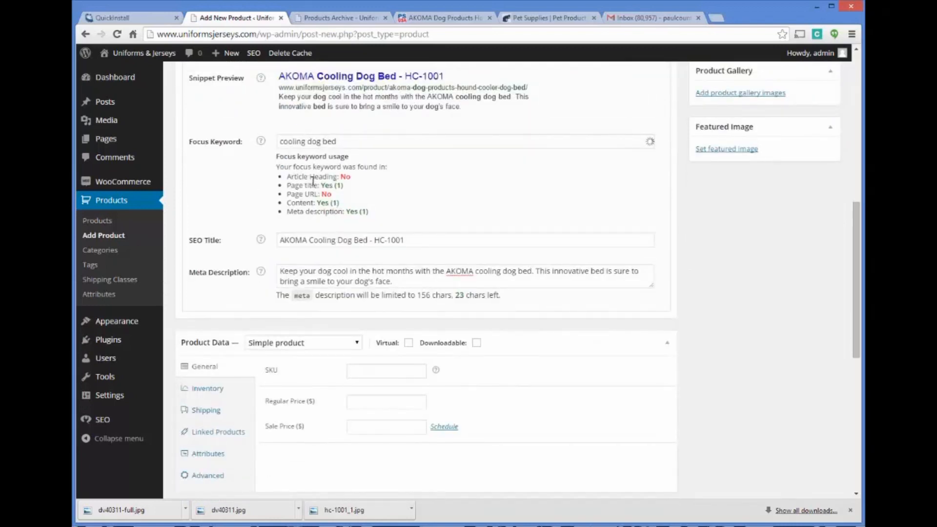
scroll(337, 183, up, 8)
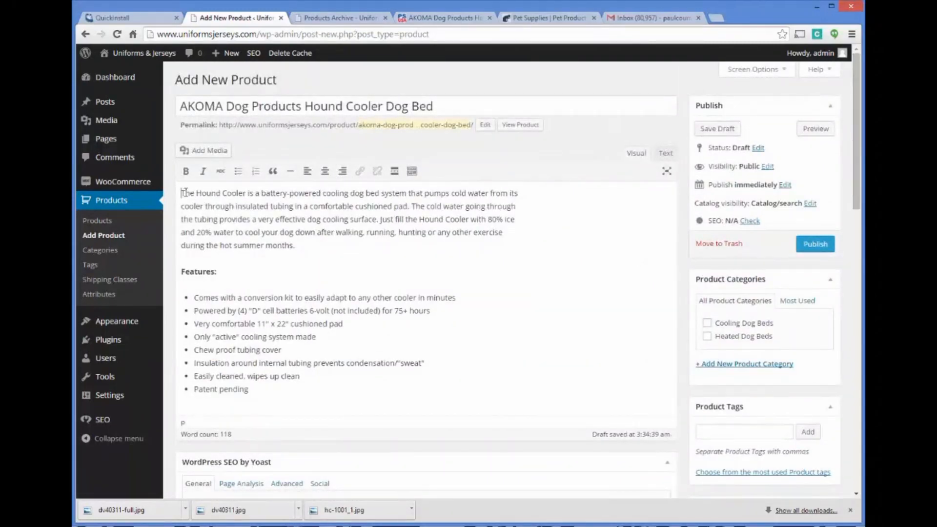
key(Return)
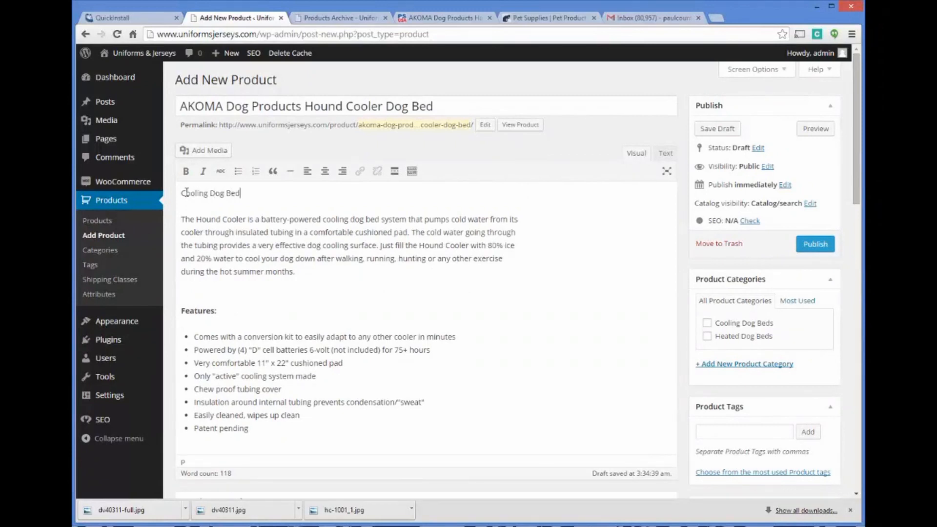
triple_click(246, 191)
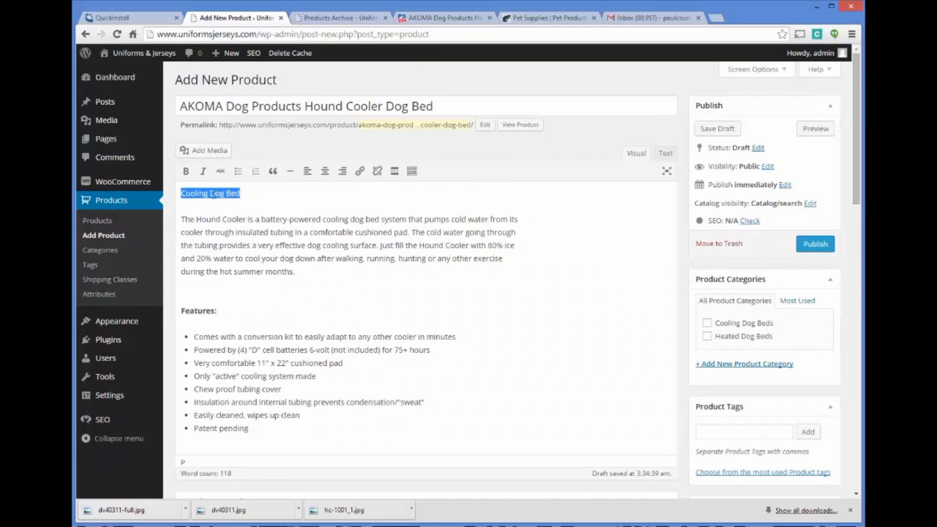
click(186, 171)
click(279, 195)
Step: Replace the strong tags around "Cooling Dog Bed" with h1 tags in the description's HTML and return to the visual view
scroll(546, 232, down, 1)
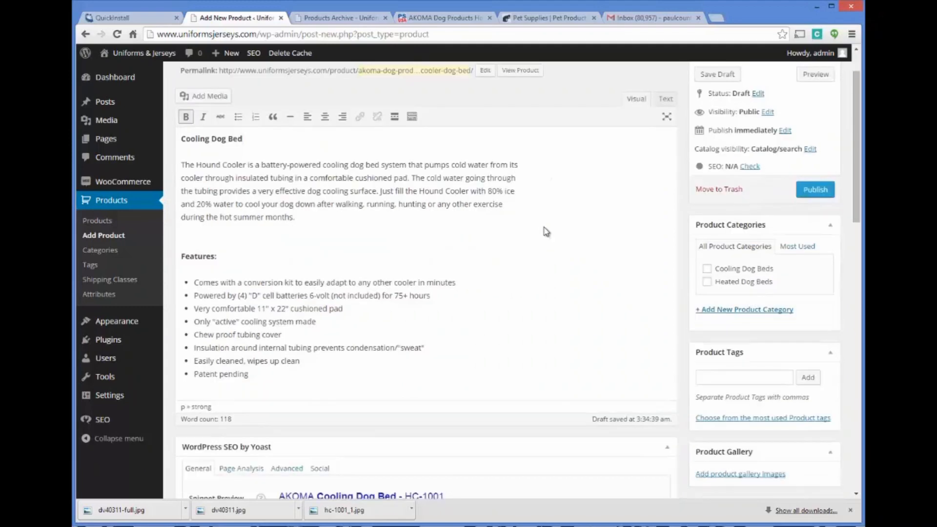
scroll(546, 232, down, 5)
scroll(429, 290, up, 5)
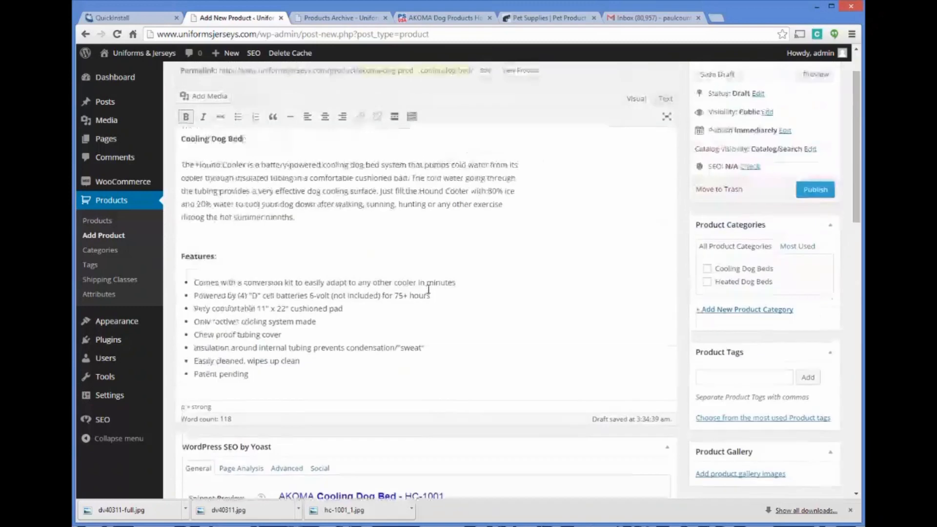
click(666, 152)
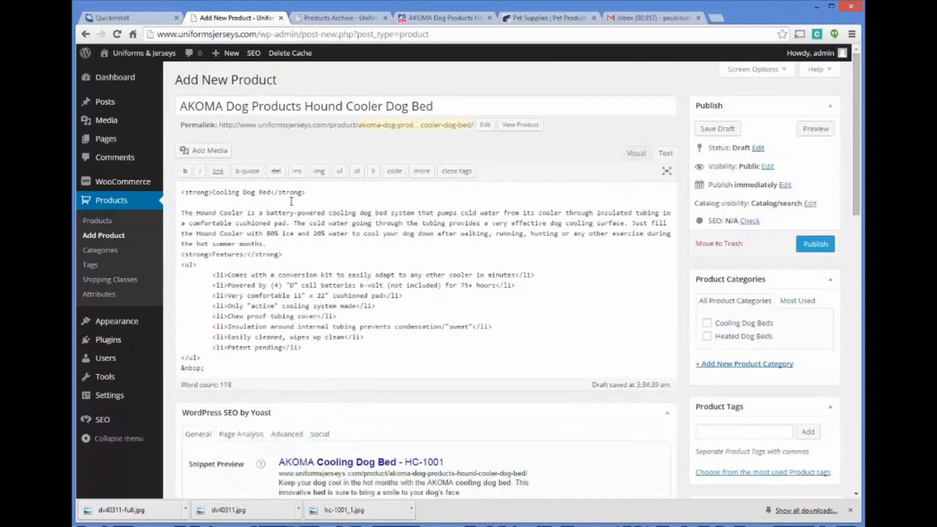
drag(210, 193, 188, 194)
text(h1)
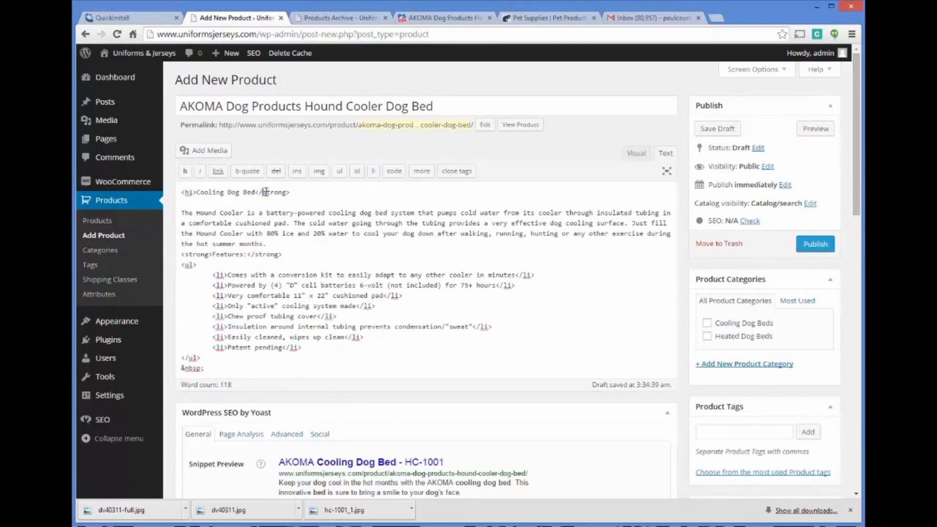
drag(264, 192, 286, 192)
text(h1)
click(636, 153)
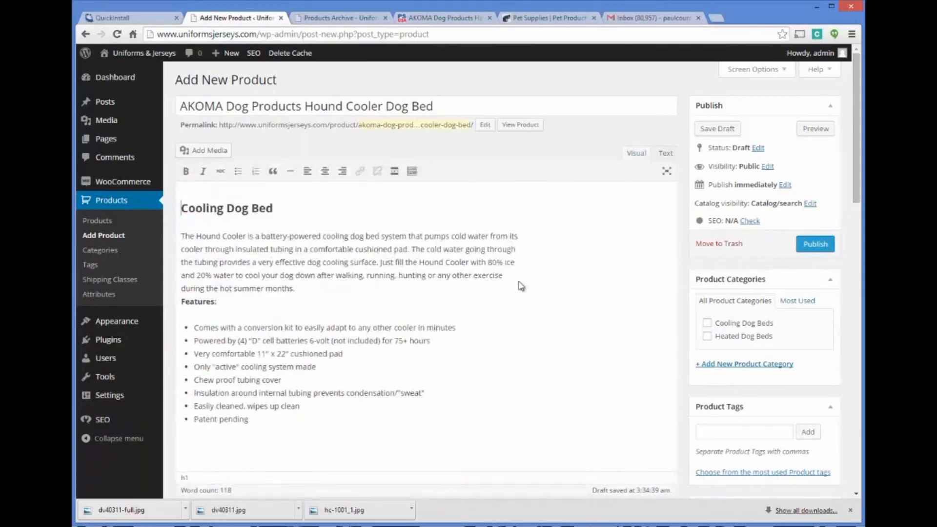
Step: Resubmit the focus keyword to save the product draft, and recheck the keyword usage list against the description
scroll(483, 248, down, 2)
scroll(483, 248, down, 4)
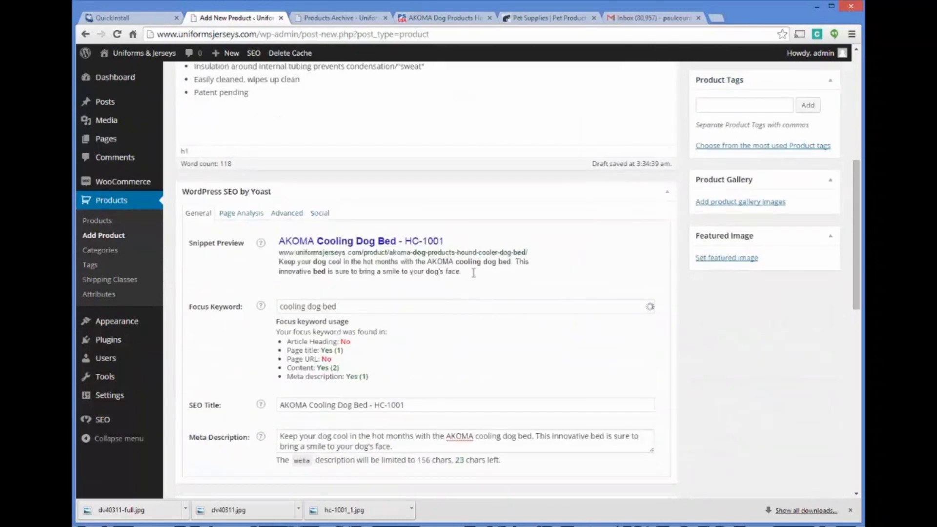
click(405, 307)
key(Return)
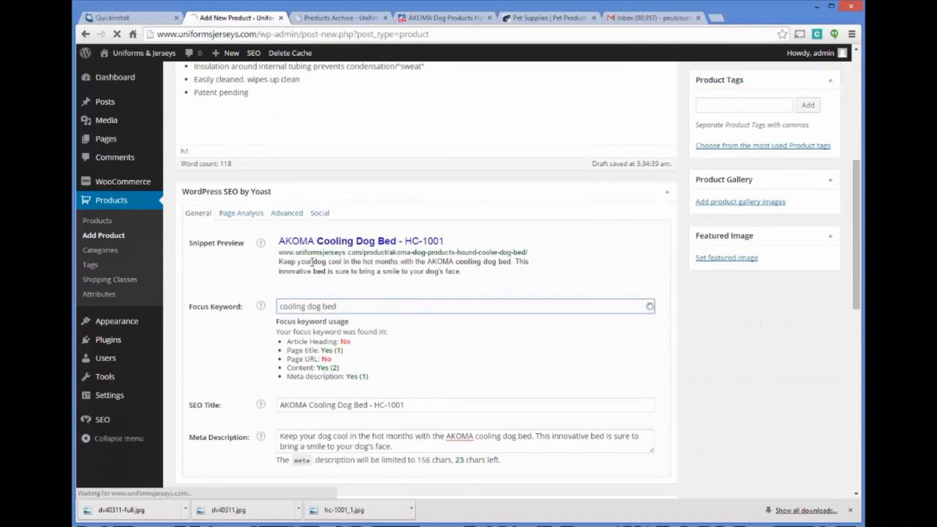
scroll(317, 247, down, 4)
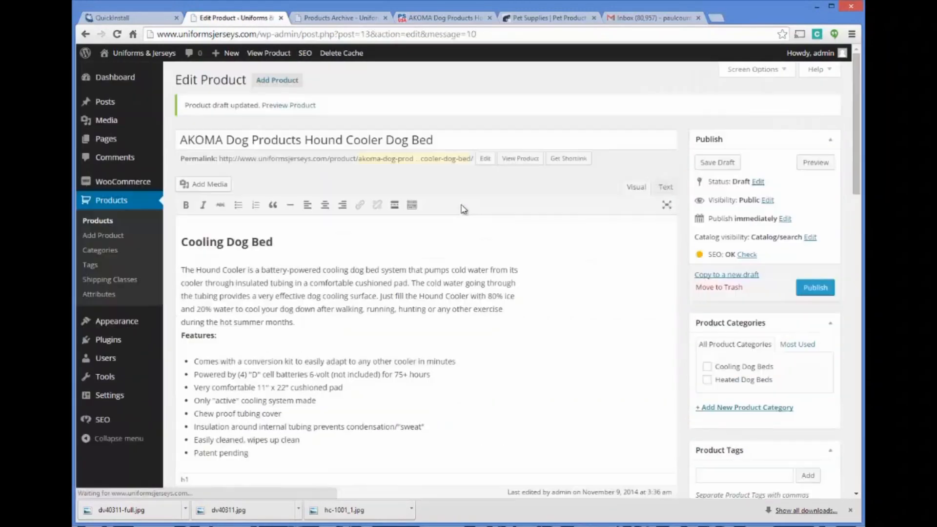
scroll(329, 302, down, 1)
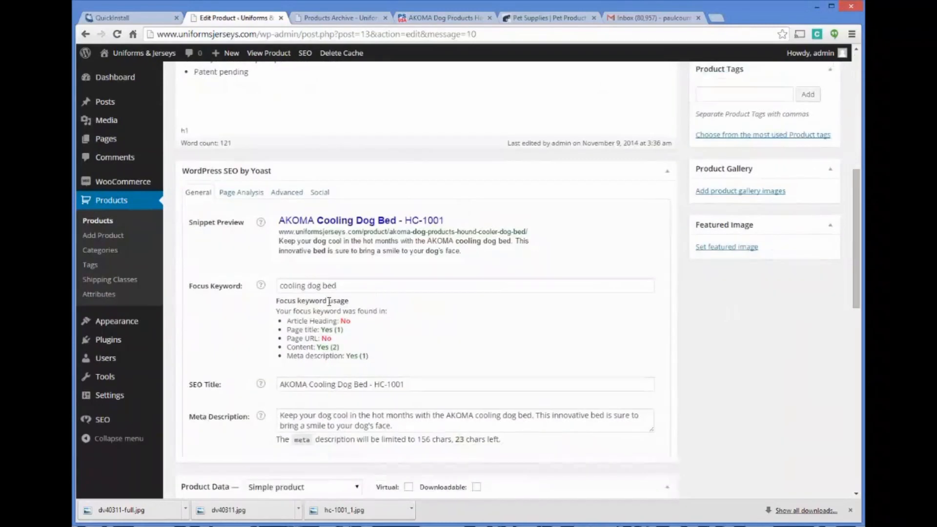
scroll(312, 347, down, 2)
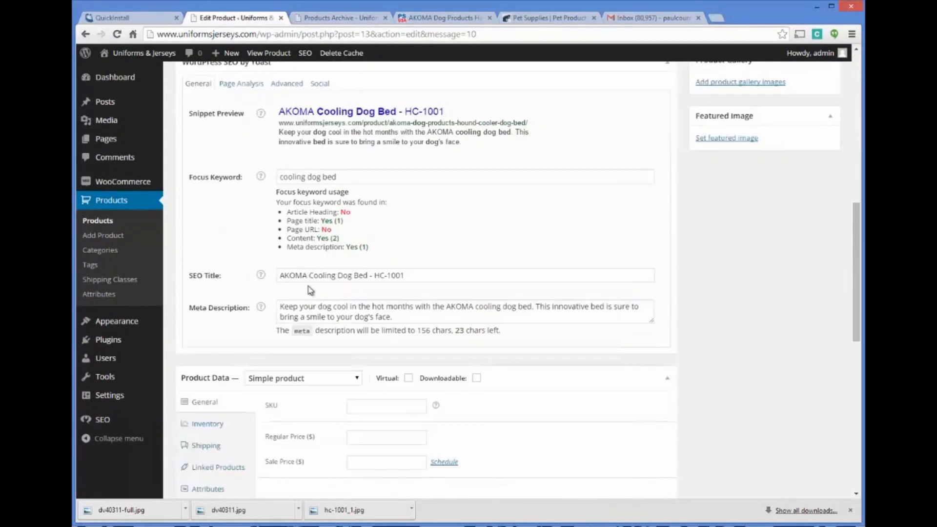
scroll(391, 171, down, 3)
scroll(391, 171, up, 3)
scroll(355, 170, up, 8)
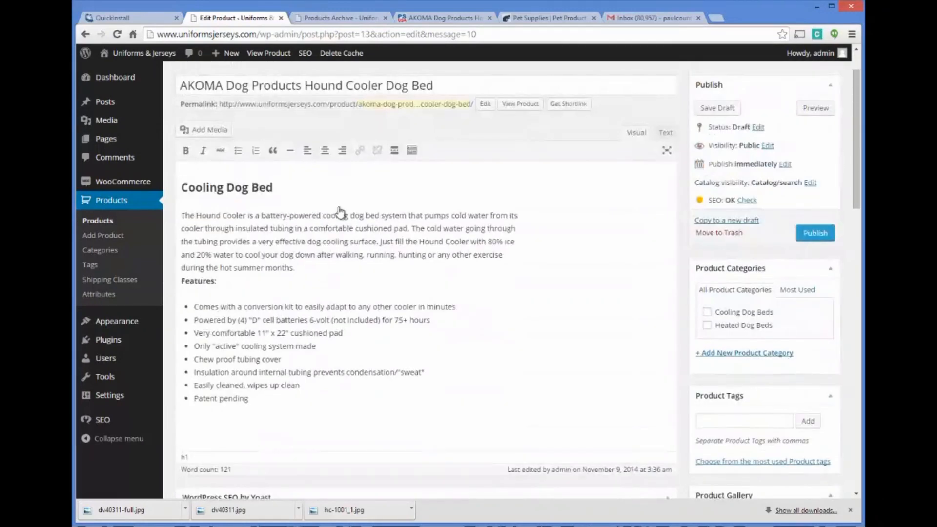
Step: Copy the item number HC-1001 from the supplier's Hound Cooler page and enter it as the product's SKU
scroll(397, 188, down, 12)
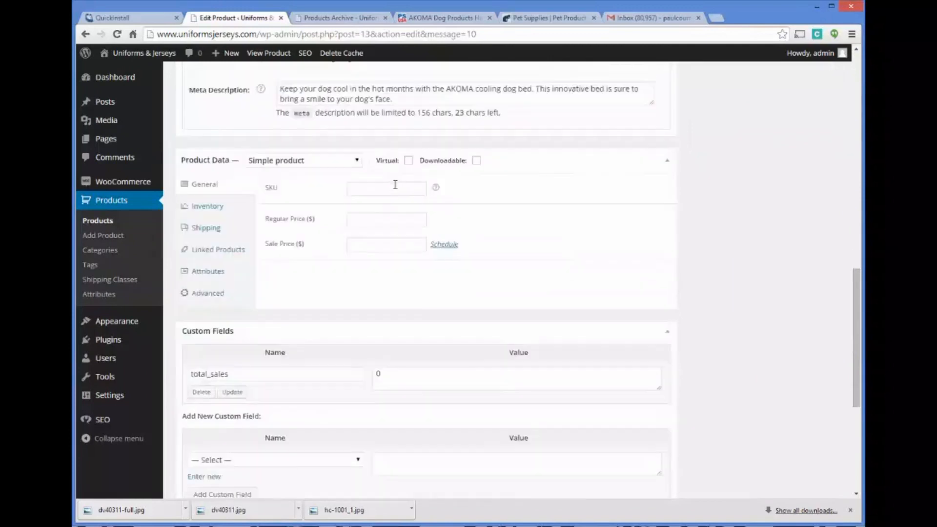
scroll(396, 184, down, 1)
click(371, 135)
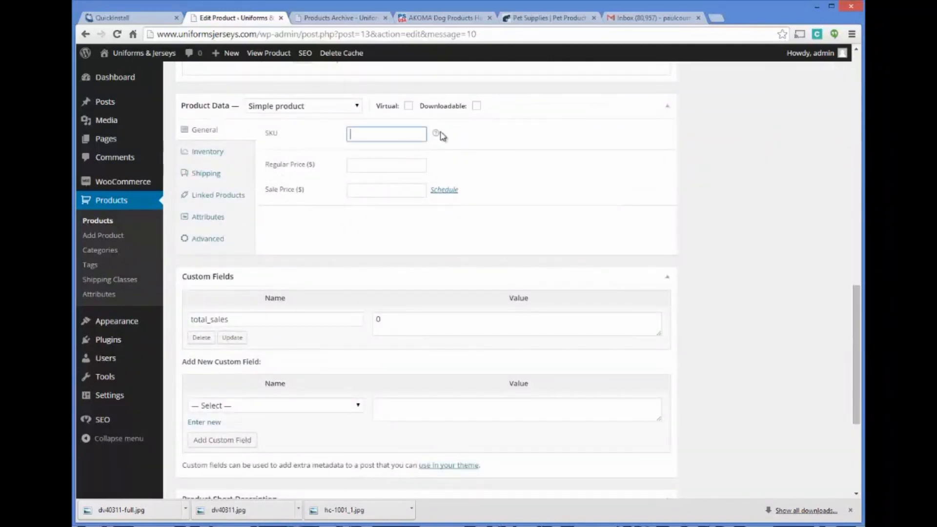
mouse_move(437, 138)
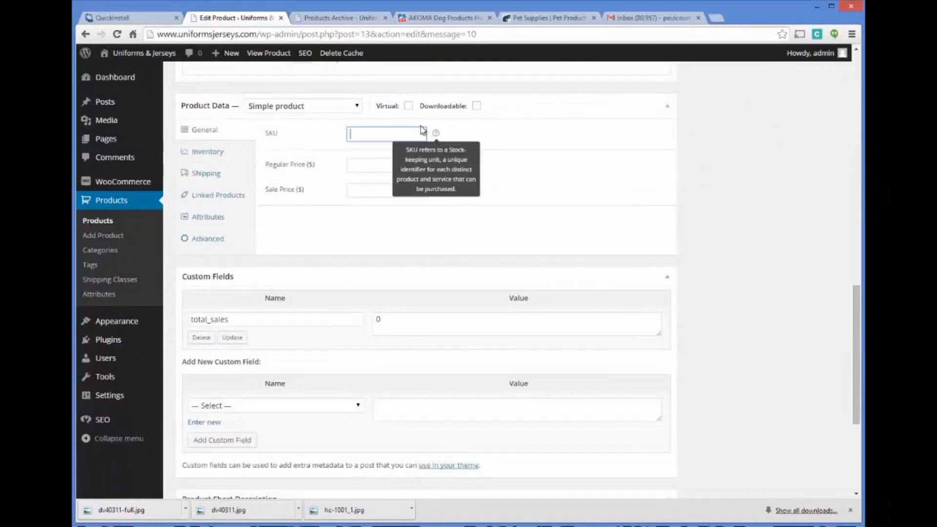
click(448, 18)
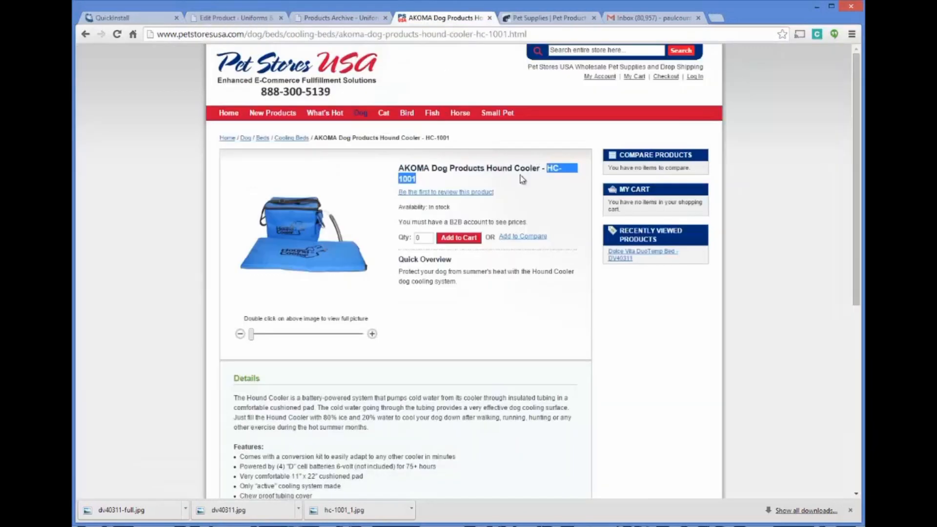
right_click(558, 172)
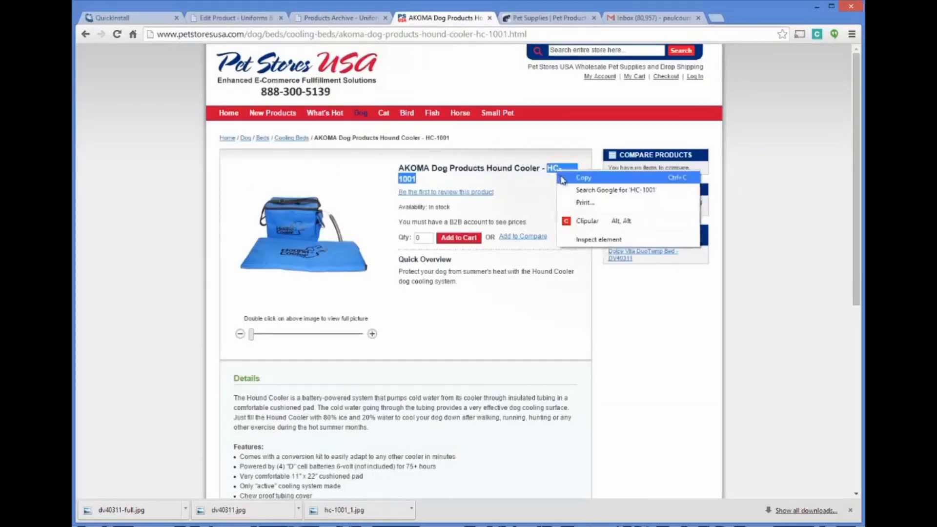
click(565, 179)
click(364, 20)
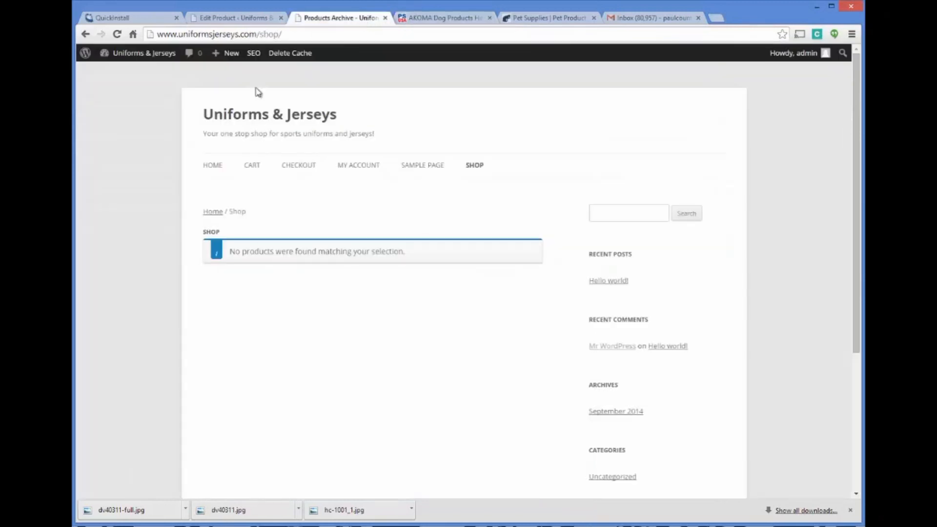
click(232, 18)
click(361, 139)
key(ctrl+v)
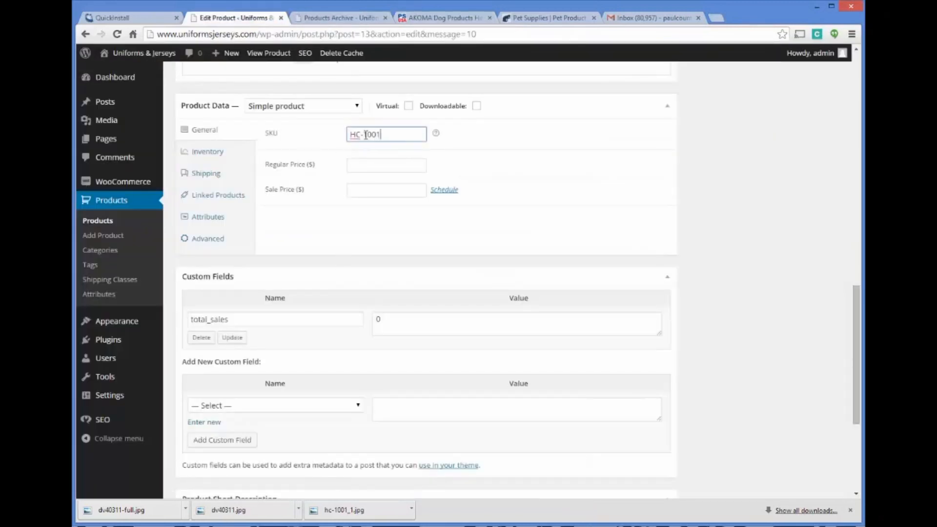
Step: Set the product's regular price to 59.99 and its sale price to 49.99
click(360, 166)
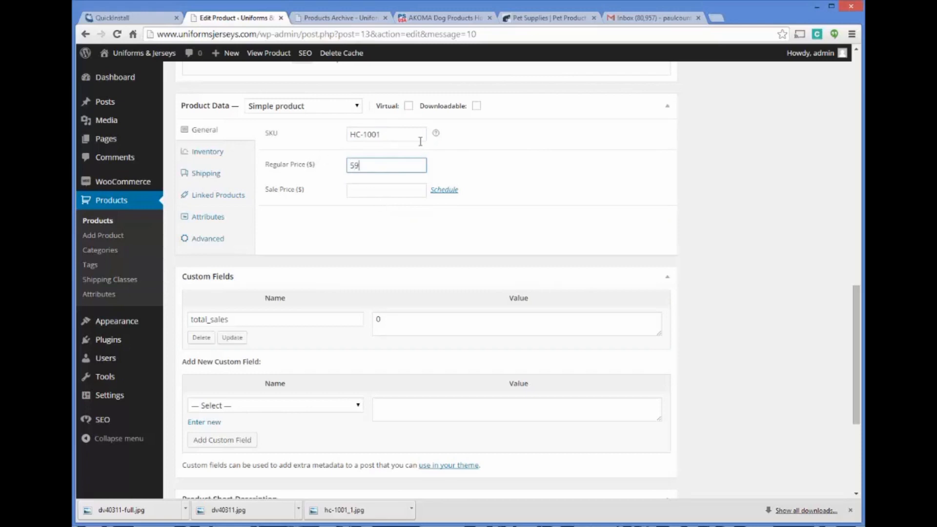
text(9)
key(Tab)
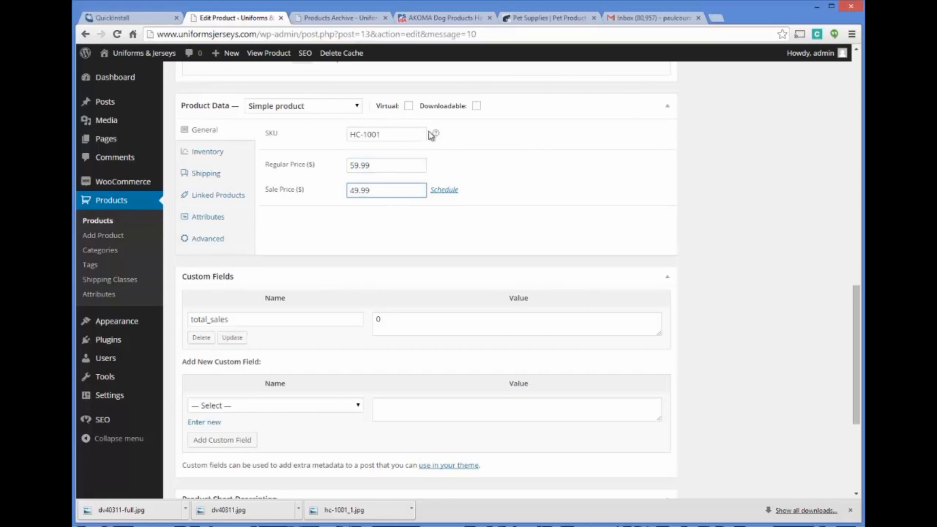
scroll(534, 167, down, 1)
scroll(534, 167, up, 1)
scroll(446, 146, up, 1)
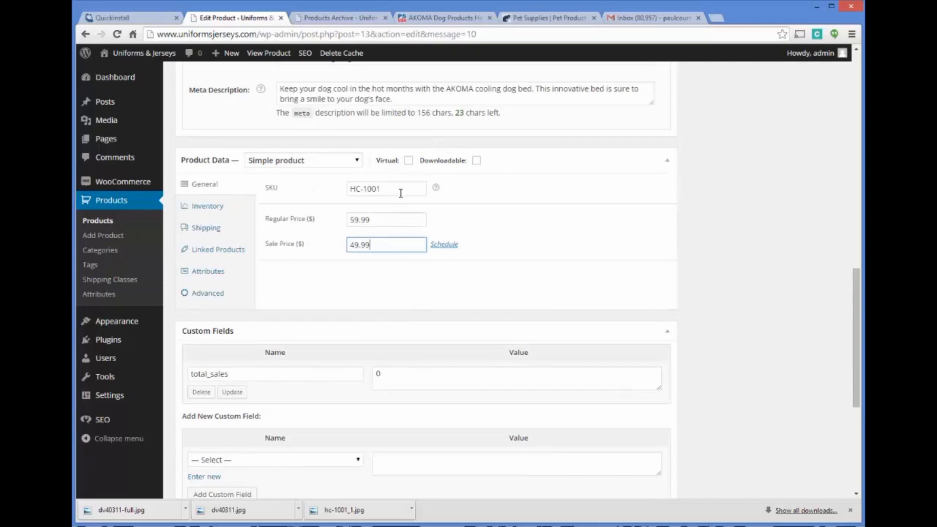
Step: Look over the supplier's Hound Cooler page and examine the product's stock management and stock status settings
click(439, 18)
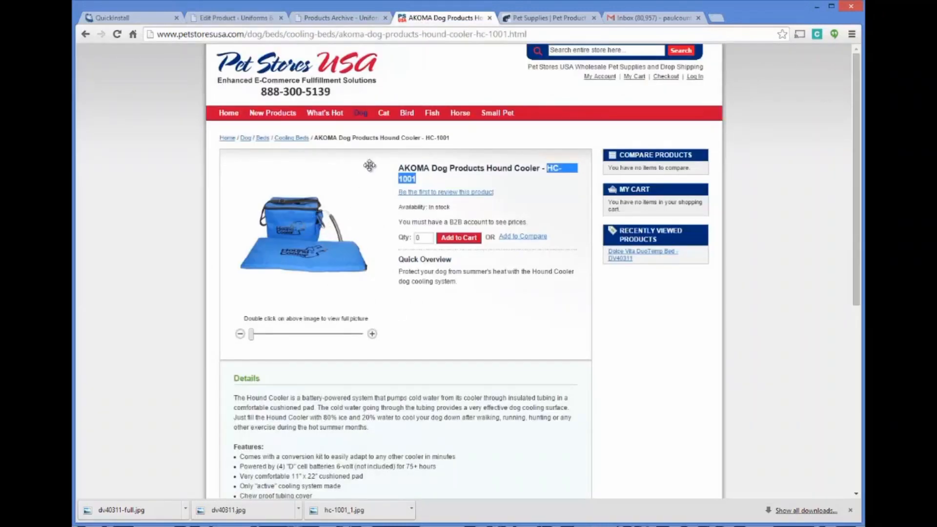
click(314, 21)
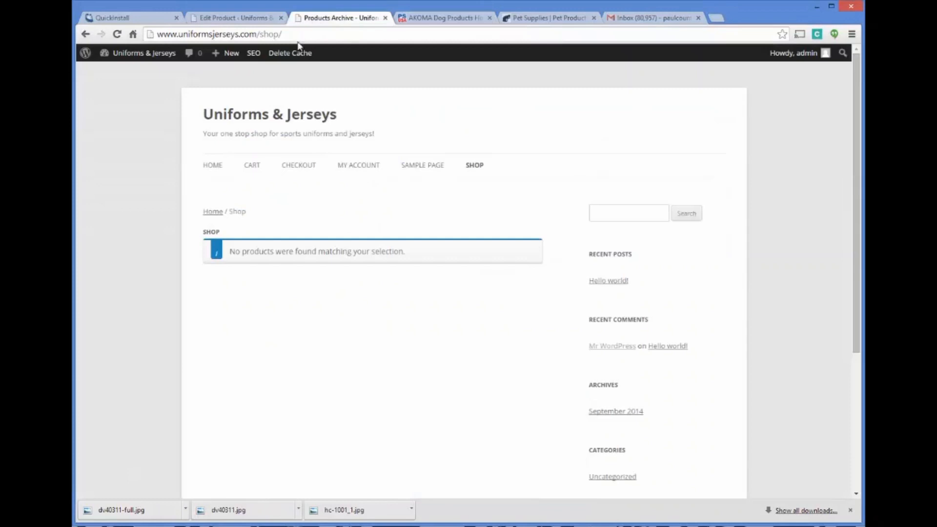
click(254, 19)
scroll(473, 210, down, 3)
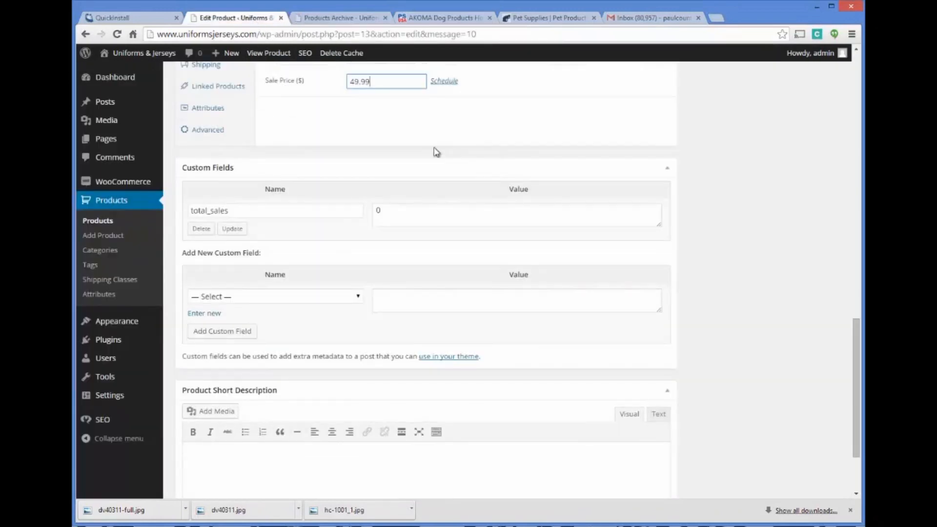
scroll(436, 152, up, 1)
click(205, 98)
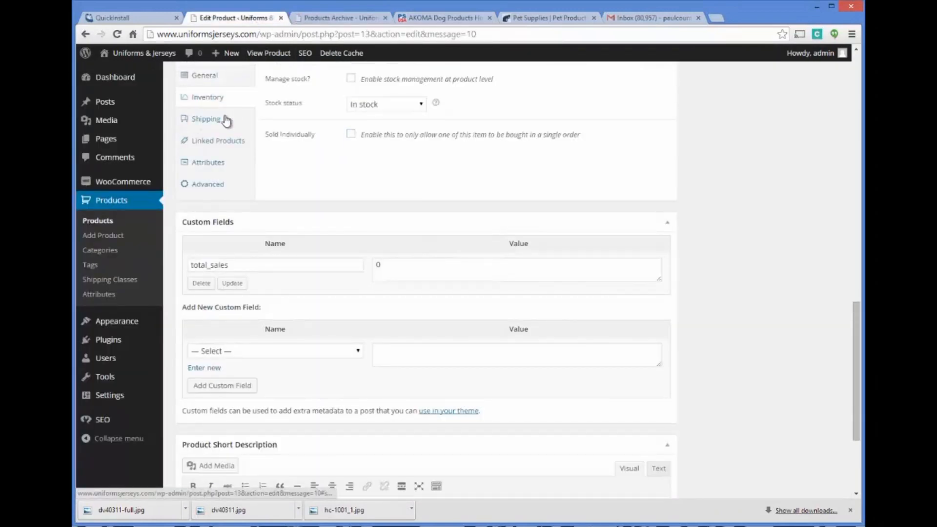
scroll(226, 120, up, 2)
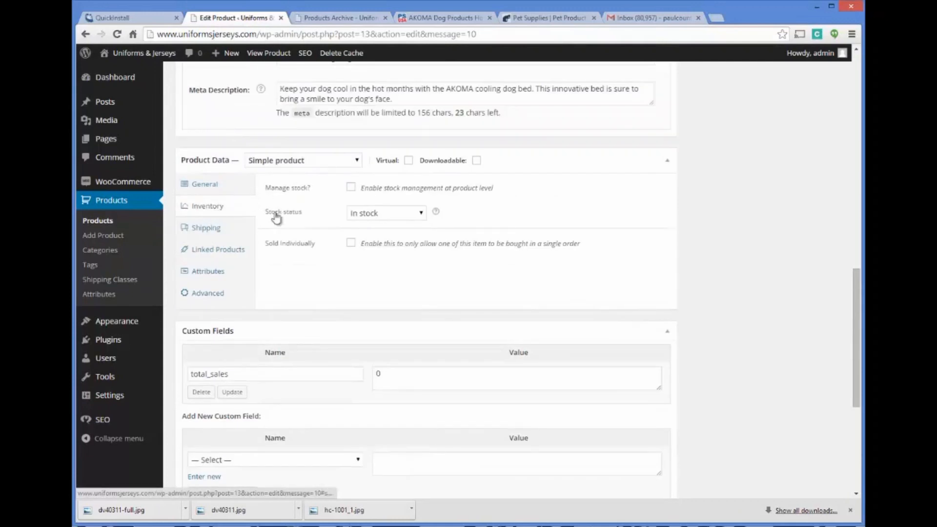
Step: Look up the UPS ship weight on the supplier's page and set the product's shipping weight to 4.2 lbs
click(224, 230)
click(372, 188)
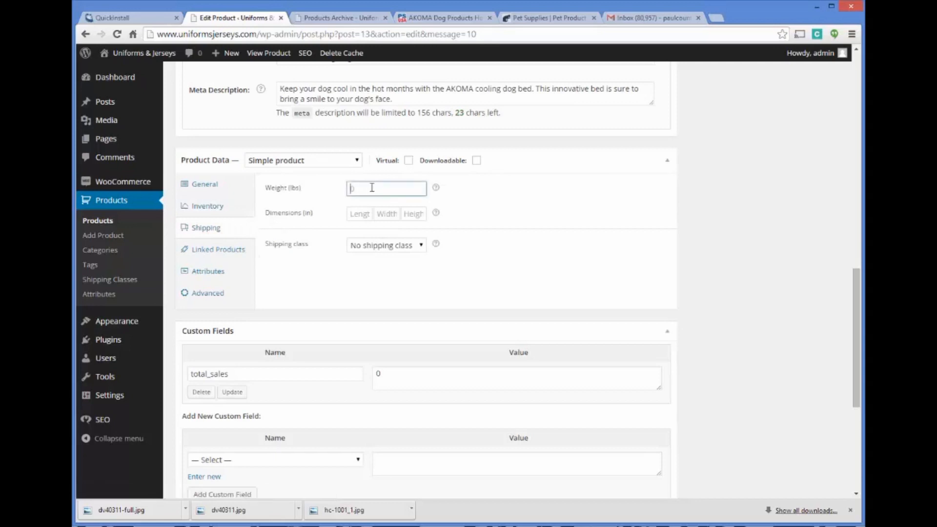
click(435, 17)
scroll(446, 301, down, 5)
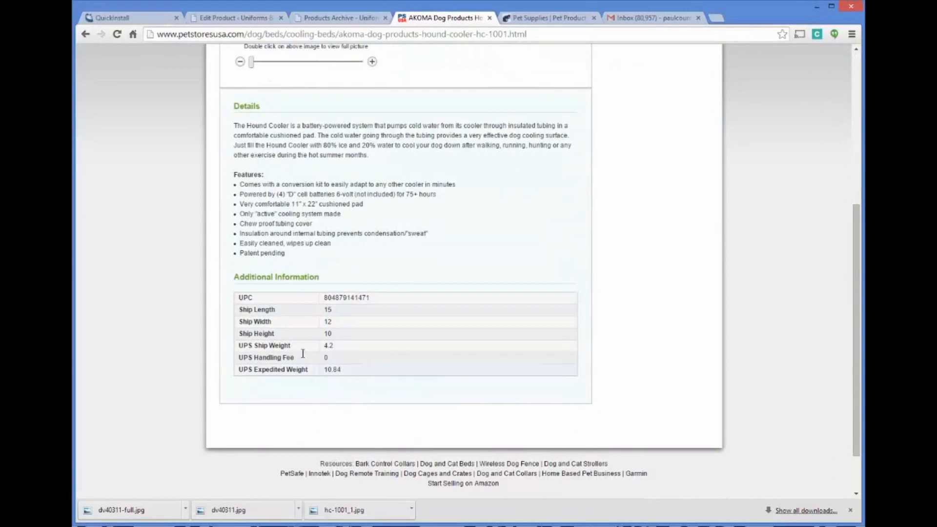
drag(342, 370, 239, 294)
drag(367, 314, 368, 340)
click(347, 370)
shift+click(224, 298)
click(276, 291)
click(340, 18)
click(269, 21)
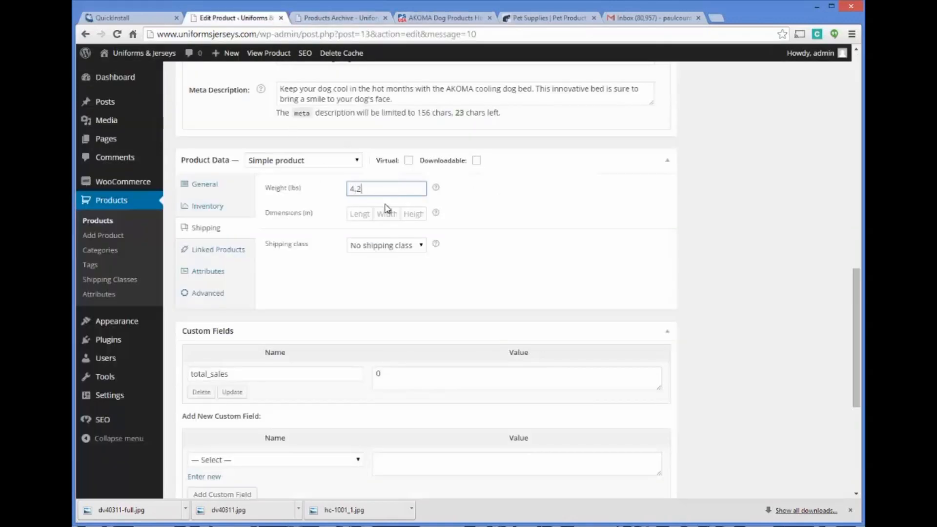
Step: Set the product's shipping dimensions to 15 × 12 × 10 in from the supplier's page, and keep "No shipping class" selected
click(360, 214)
click(372, 19)
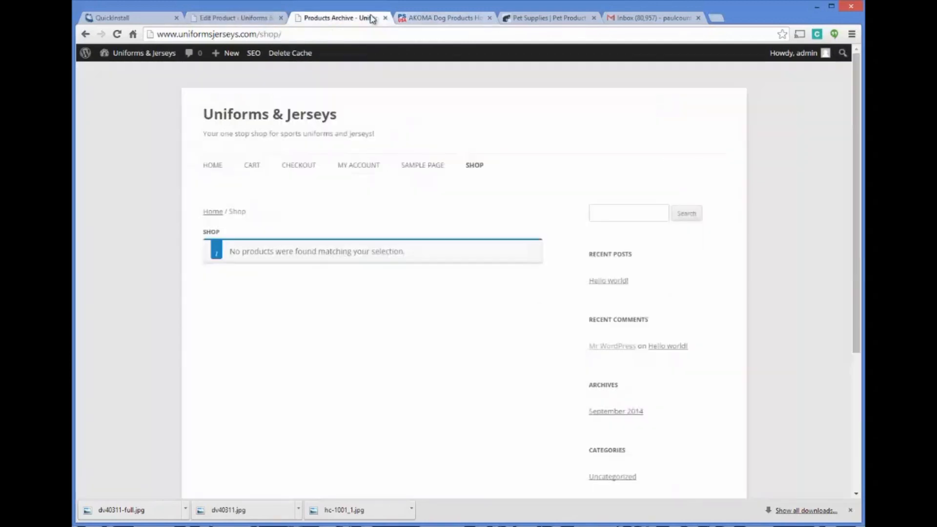
click(428, 19)
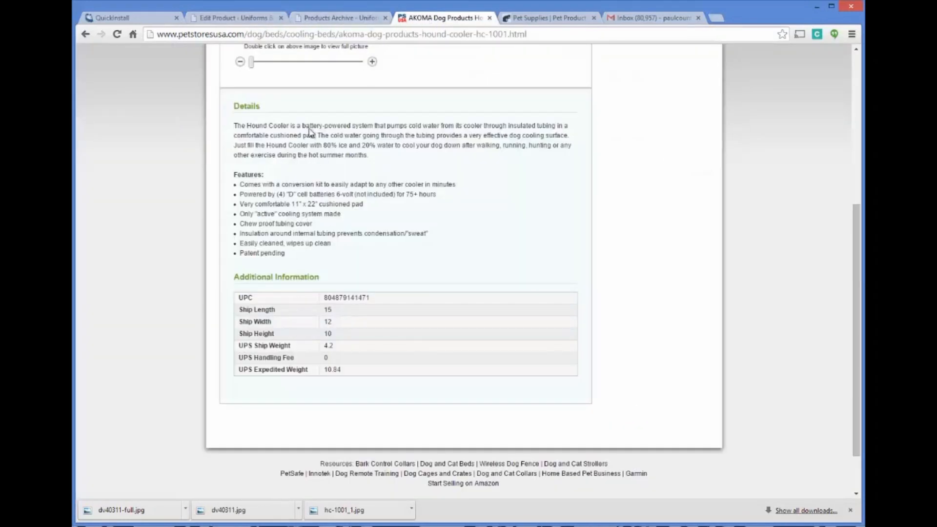
click(255, 18)
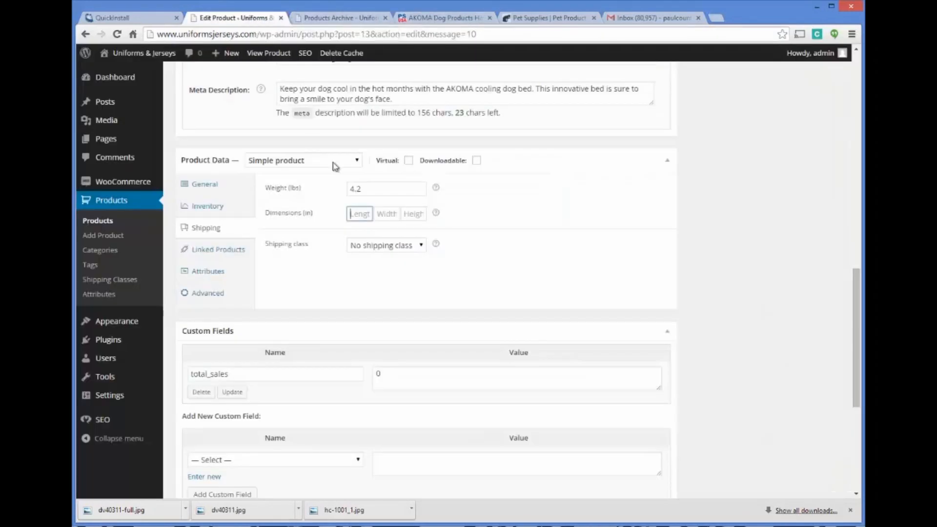
key(Tab)
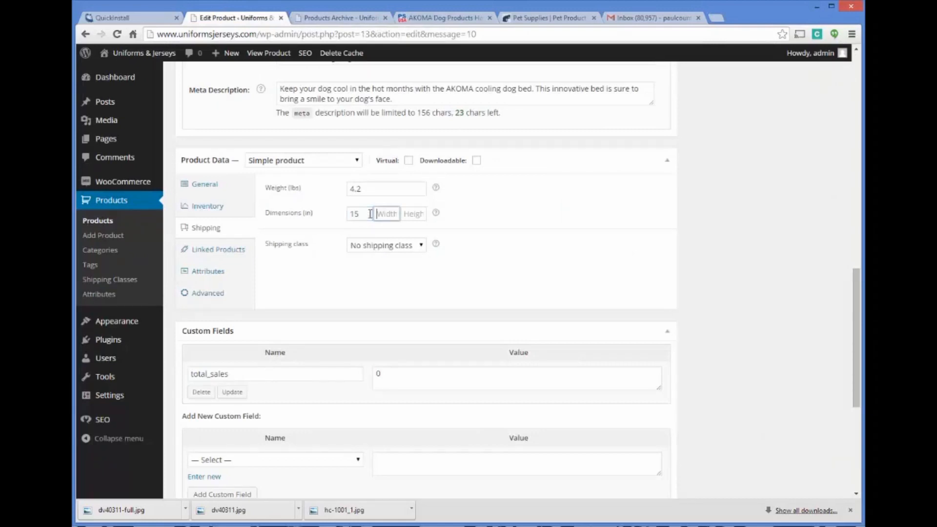
key(Tab)
text(1)
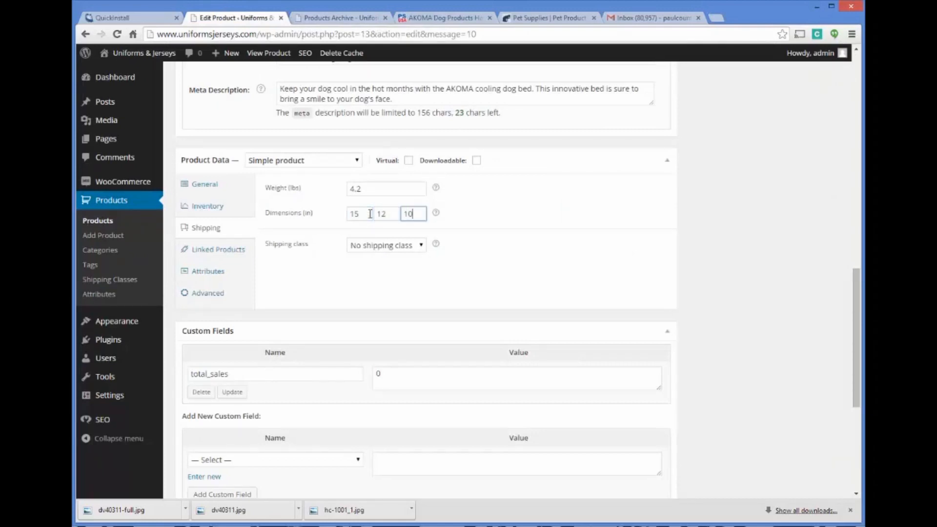
click(423, 246)
click(423, 246)
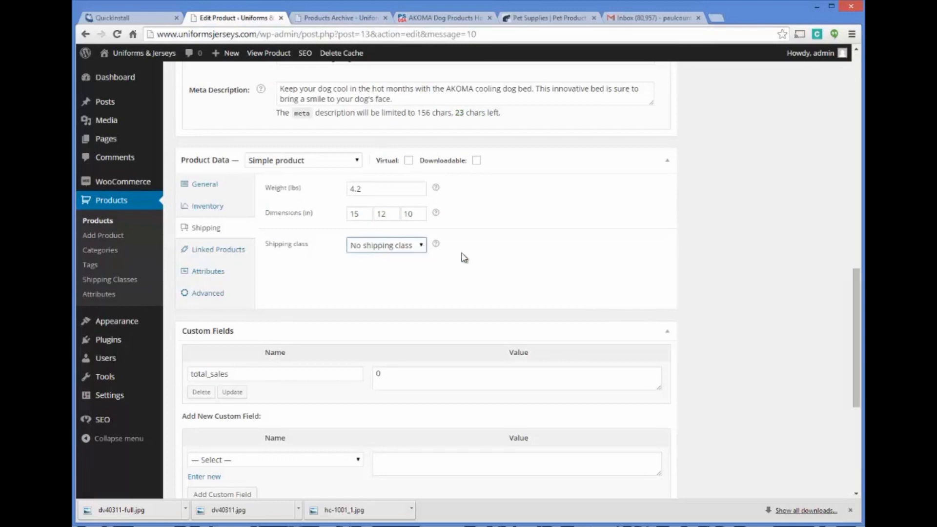
click(461, 253)
Step: Examine the product's linked-product settings for up-sells, cross-sells and grouping
scroll(390, 254, down, 1)
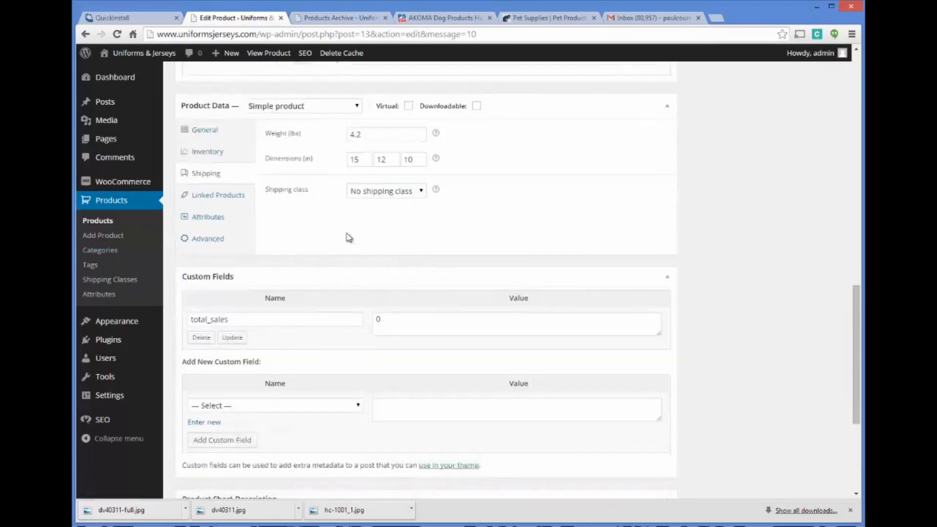
scroll(349, 220, down, 1)
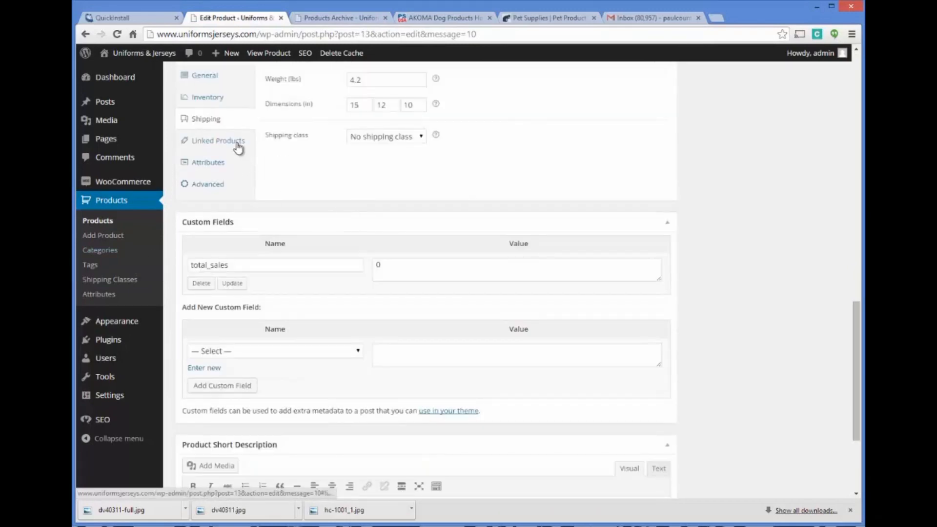
click(240, 149)
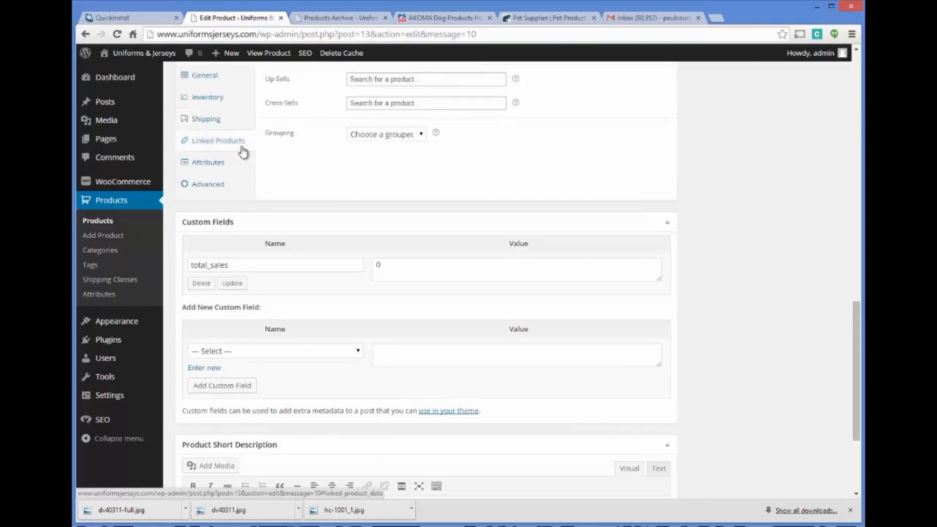
scroll(350, 188, up, 1)
scroll(371, 186, up, 1)
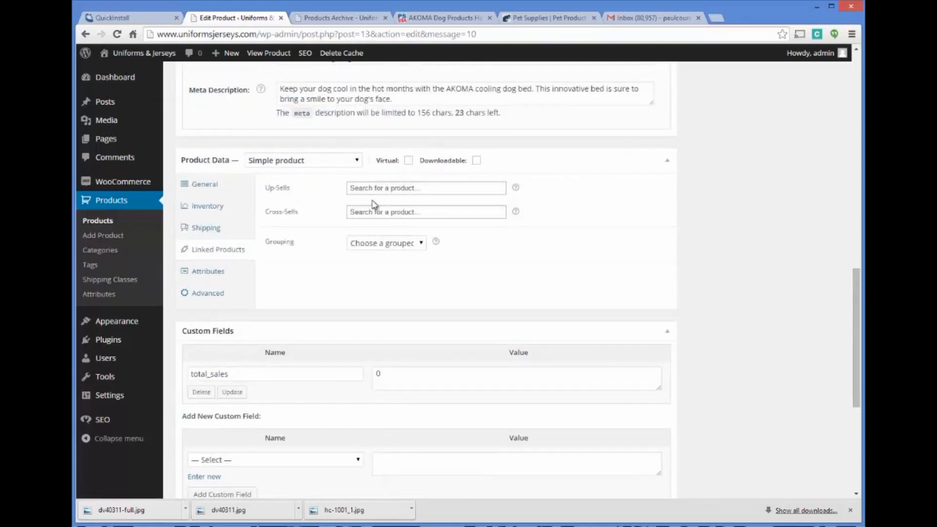
scroll(356, 272, up, 2)
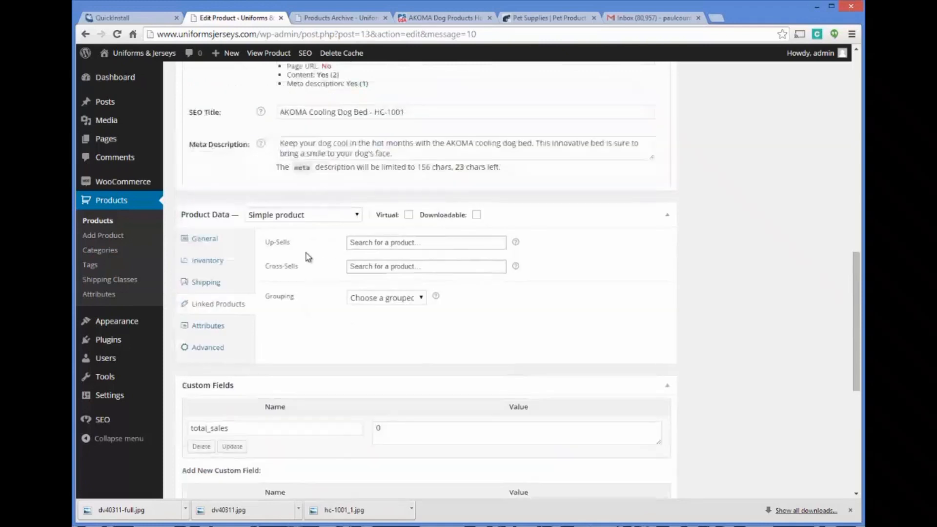
scroll(341, 248, down, 2)
Step: Examine the product's attribute settings and glance at the supplier's page for possible attributes
click(210, 272)
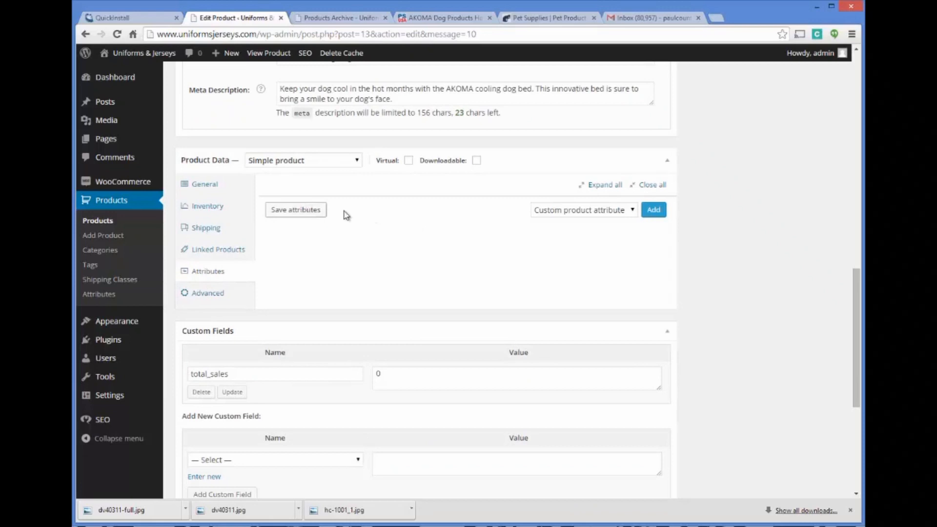
scroll(393, 236, up, 2)
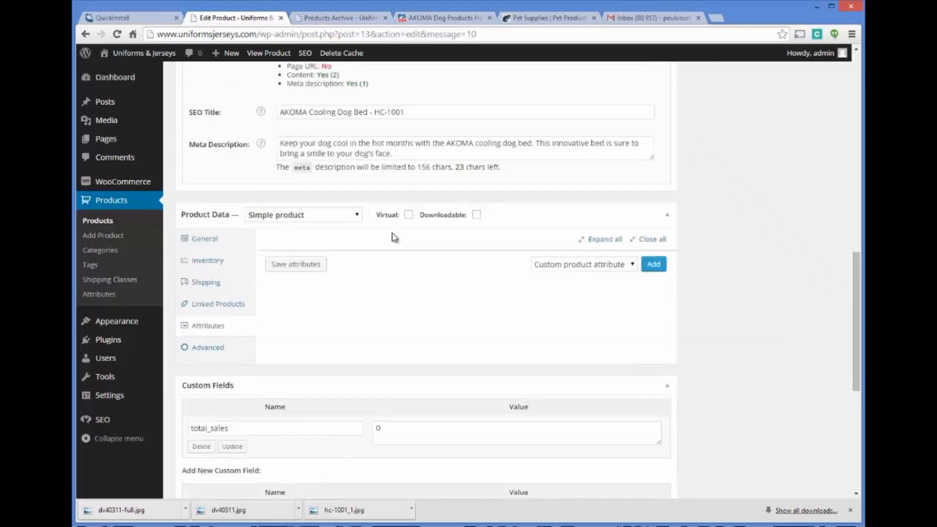
scroll(395, 237, down, 3)
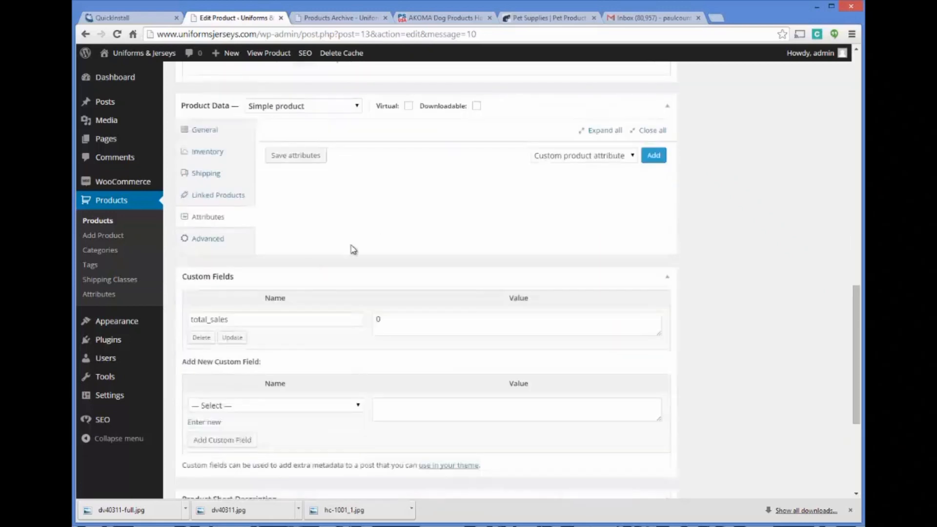
click(435, 21)
click(248, 20)
scroll(362, 205, down, 1)
scroll(373, 205, up, 2)
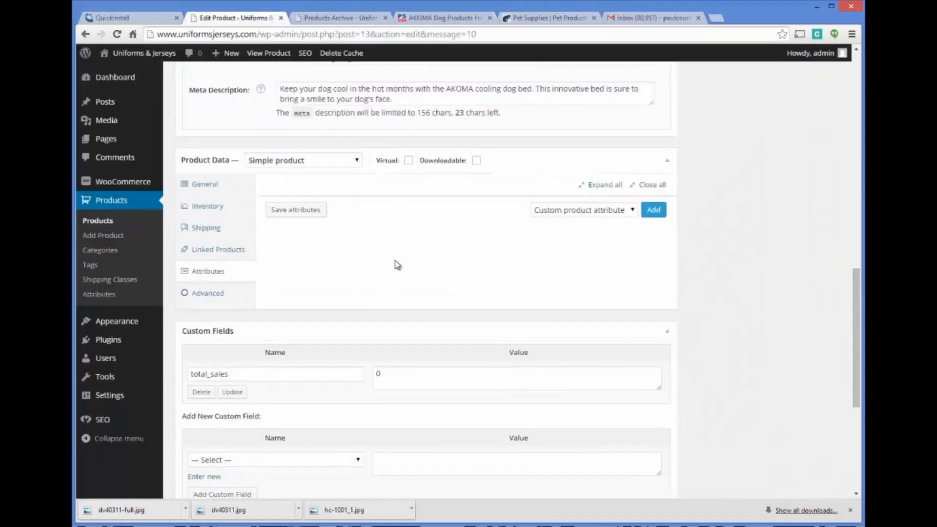
Step: Enable reviews in the product's advanced settings, leaving the purchase note empty
click(205, 294)
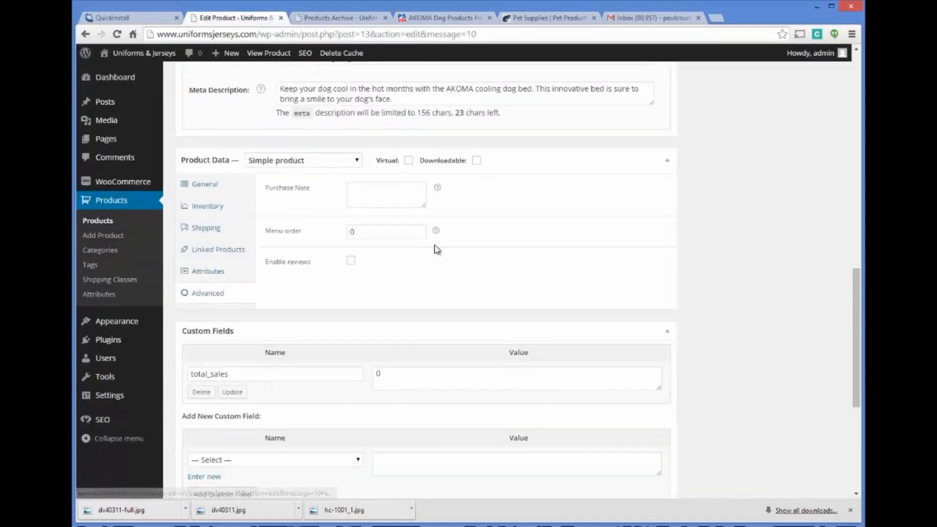
mouse_move(438, 190)
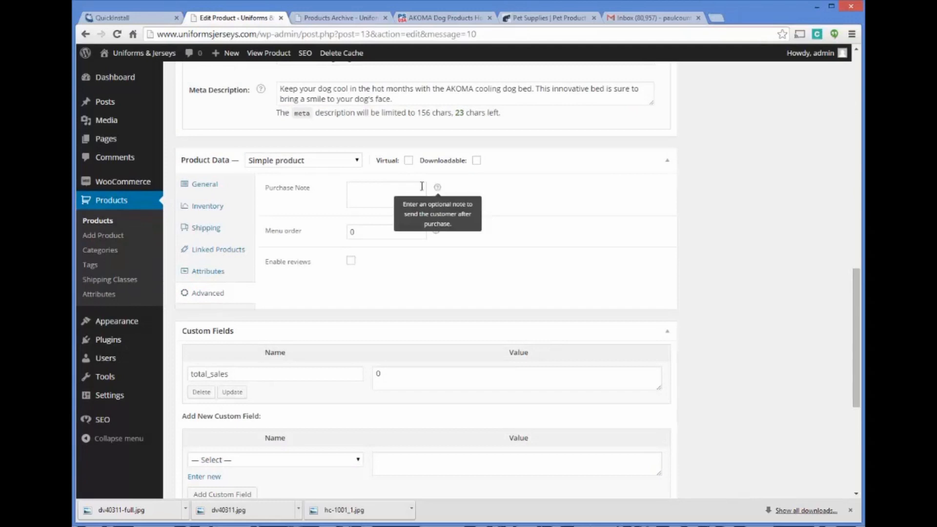
click(388, 190)
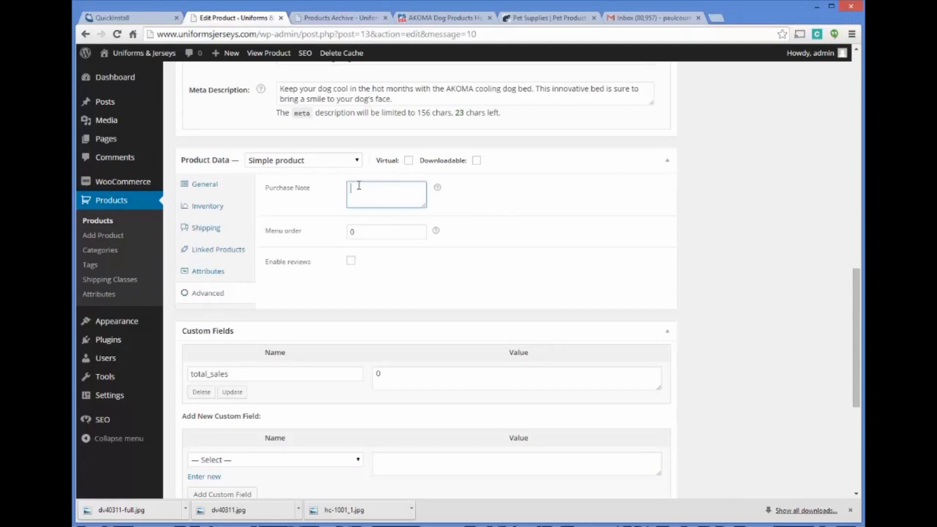
click(351, 261)
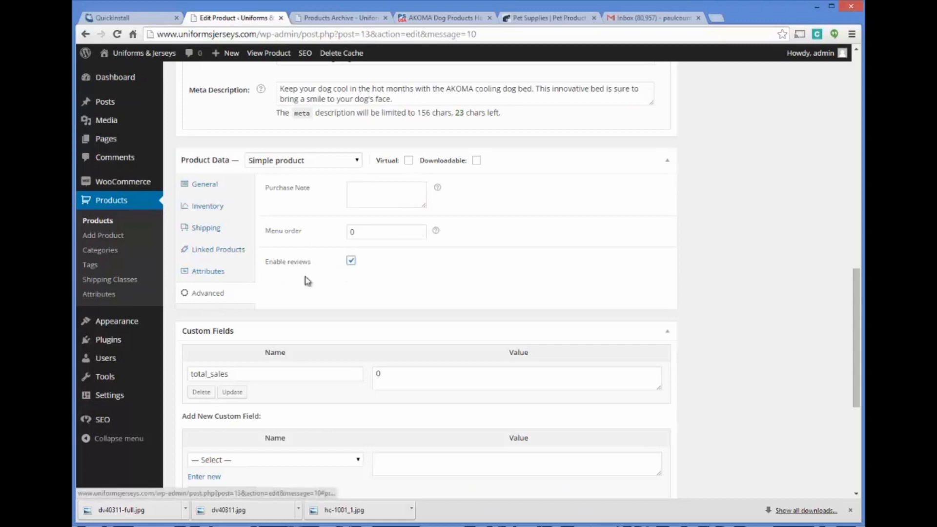
Step: Copy the opening sentence of the main description, ending in "a comfortable cushioned pad.", into the product short description
scroll(308, 281, down, 5)
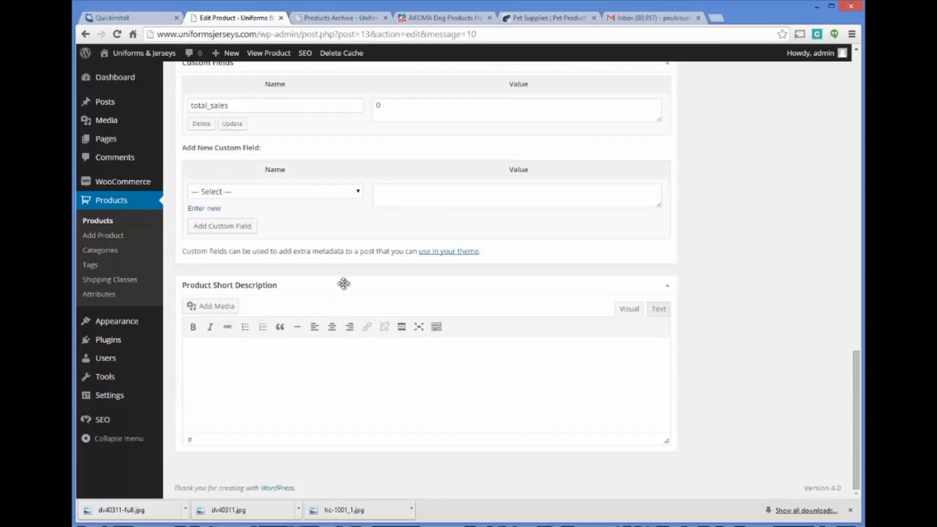
scroll(347, 283, up, 12)
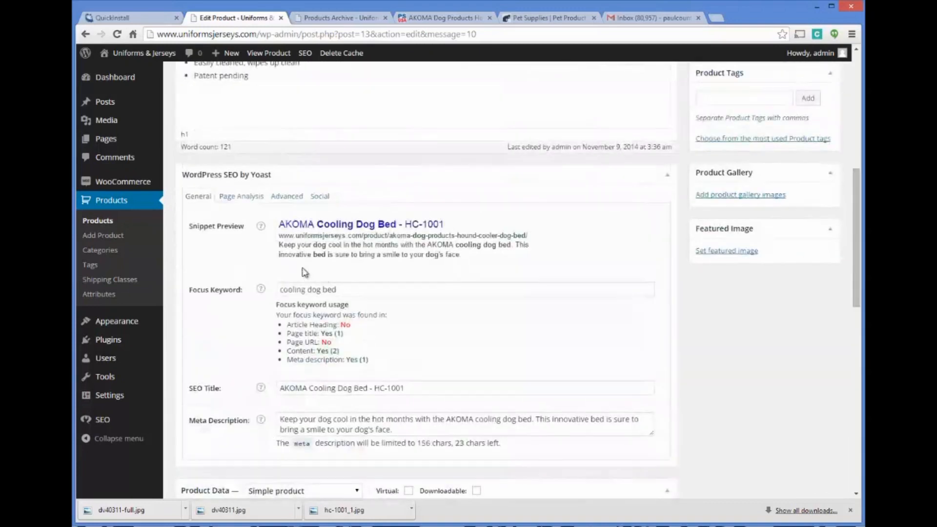
scroll(215, 200, up, 6)
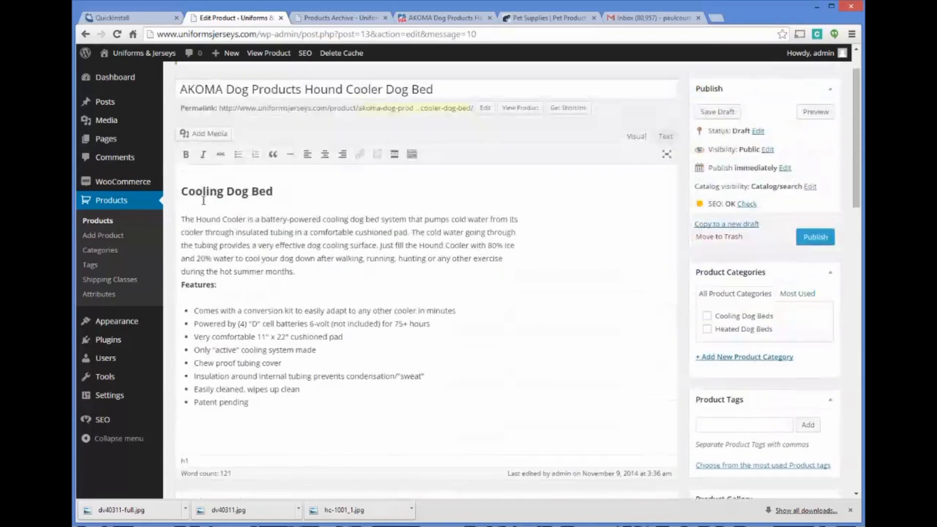
drag(182, 219, 414, 233)
key(ctrl+c)
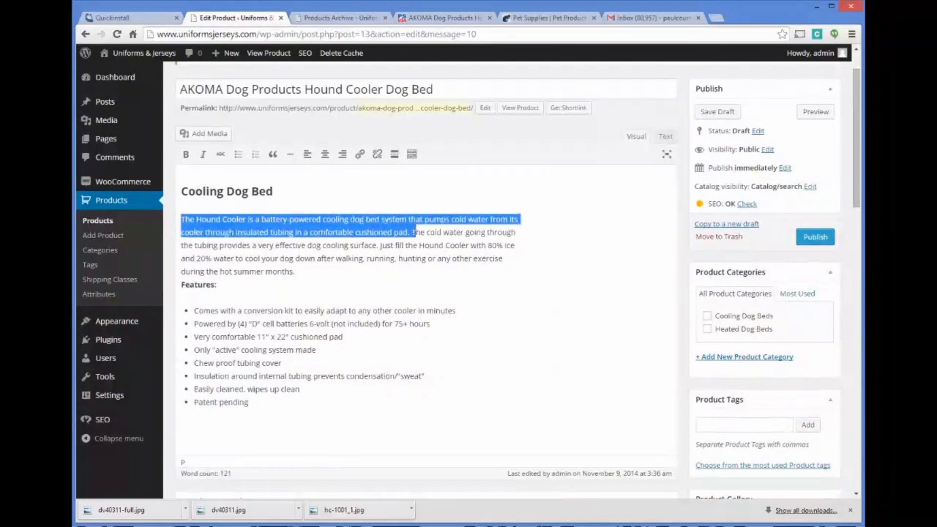
scroll(534, 337, down, 18)
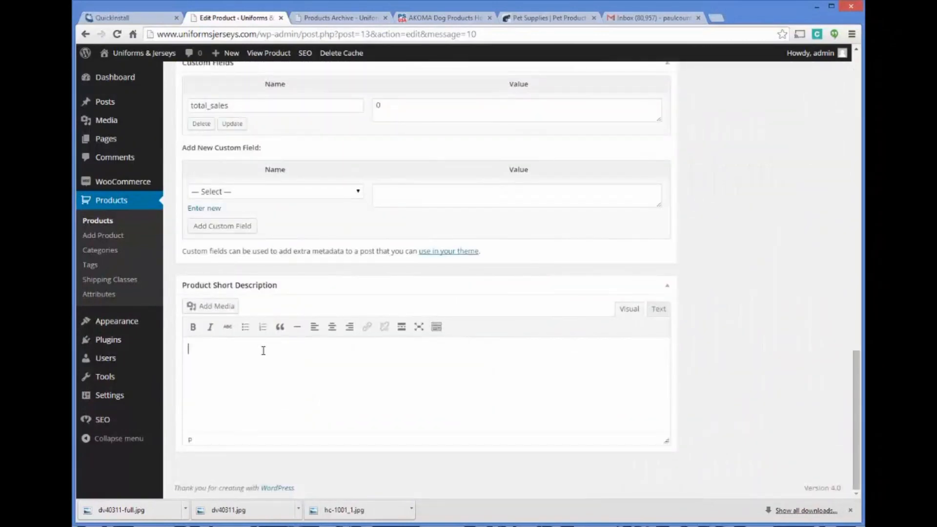
key(ctrl+v)
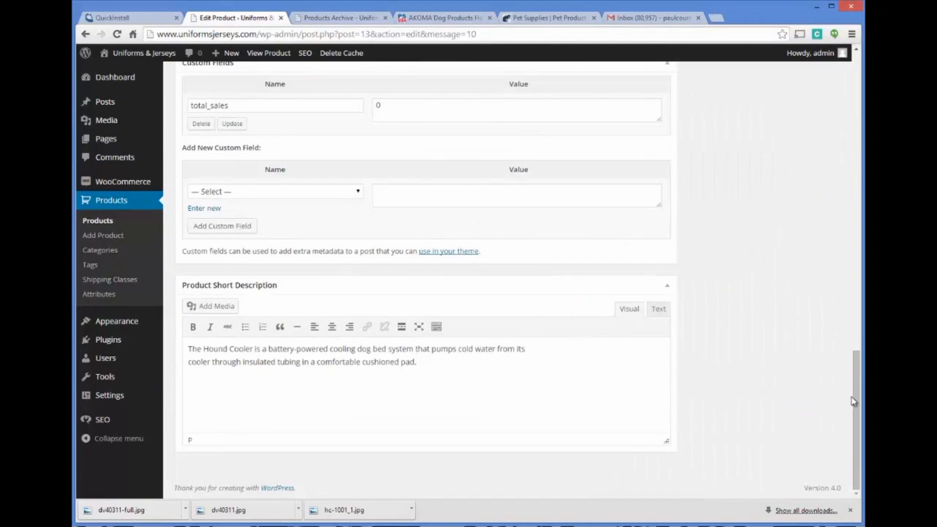
Step: Assign the product to the Cooling Dog Beds category
drag(854, 401, 858, 168)
scroll(854, 130, up, 2)
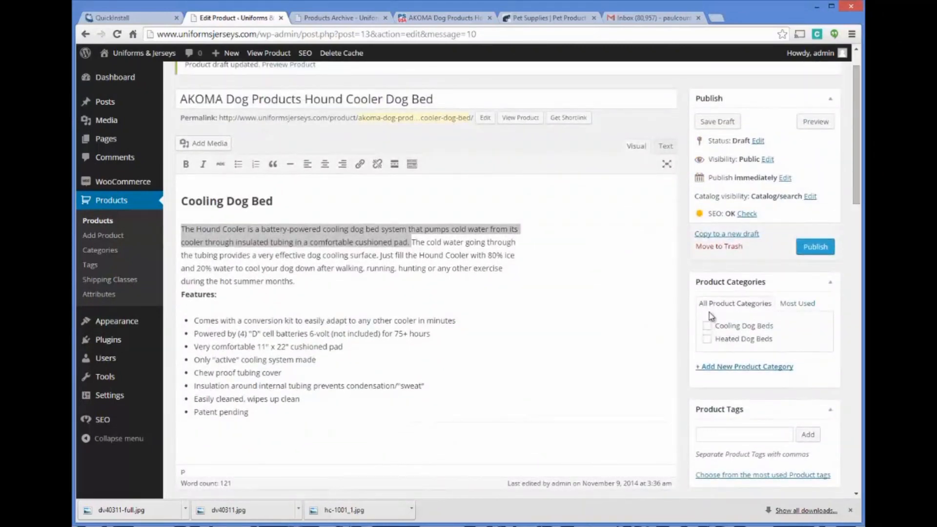
click(708, 327)
Step: Add the product tags "cooling dog beds" and "dog beds", and publish the product
click(758, 435)
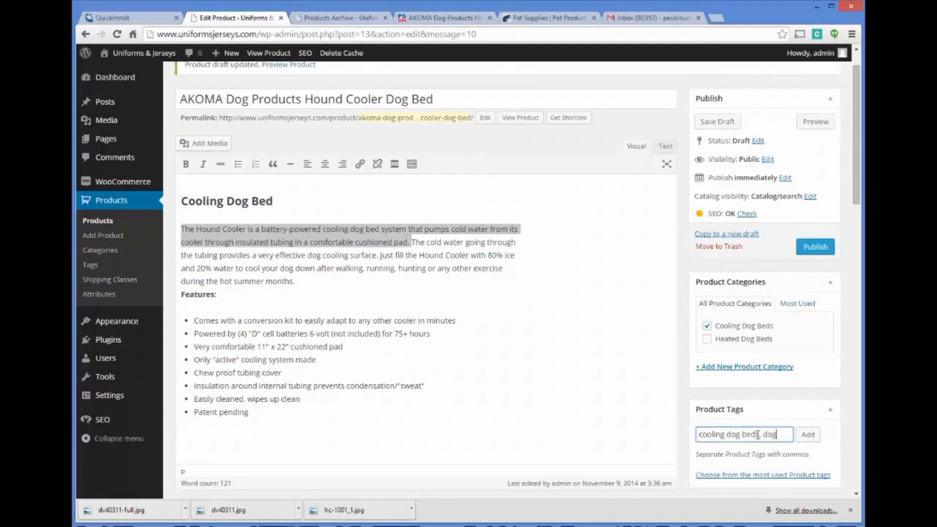
text(cooling dog beds, dog beds)
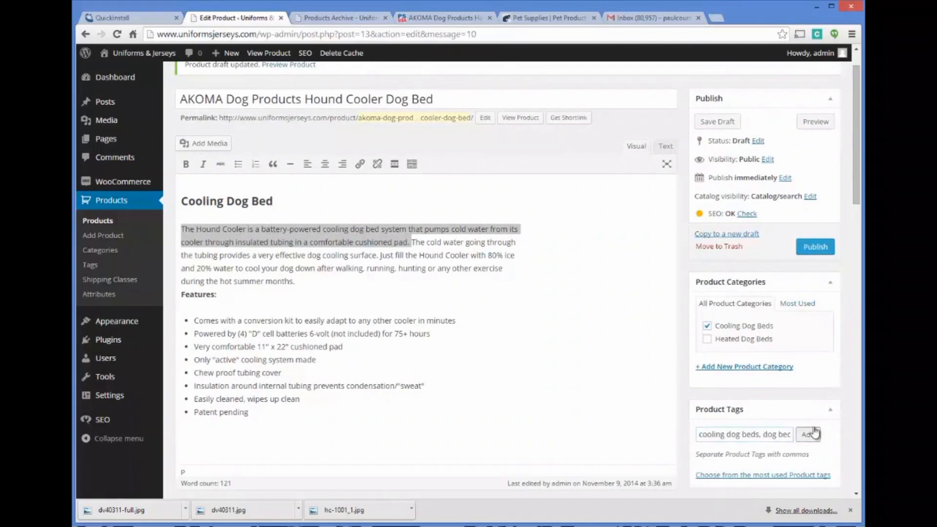
click(808, 434)
click(815, 247)
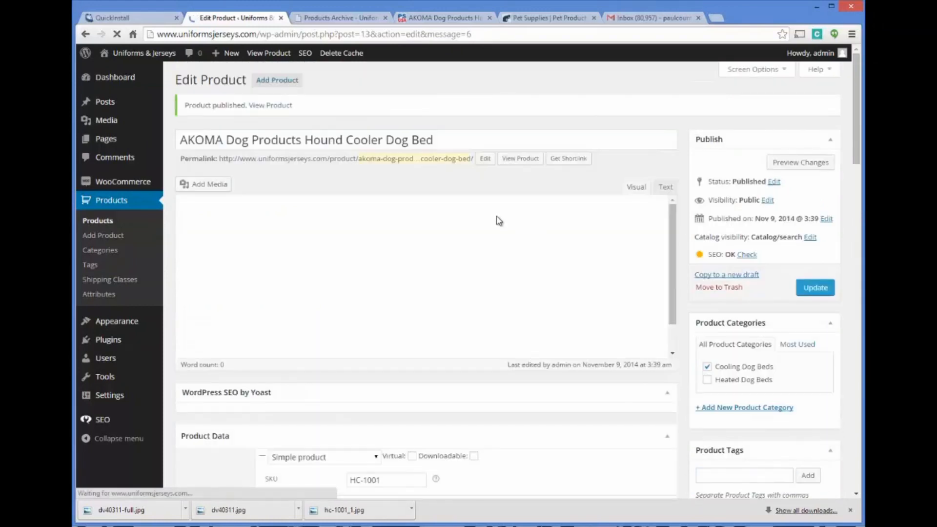
Step: Change the product's permalink slug to akoma-cooling-dog-bed and update the published product
click(485, 158)
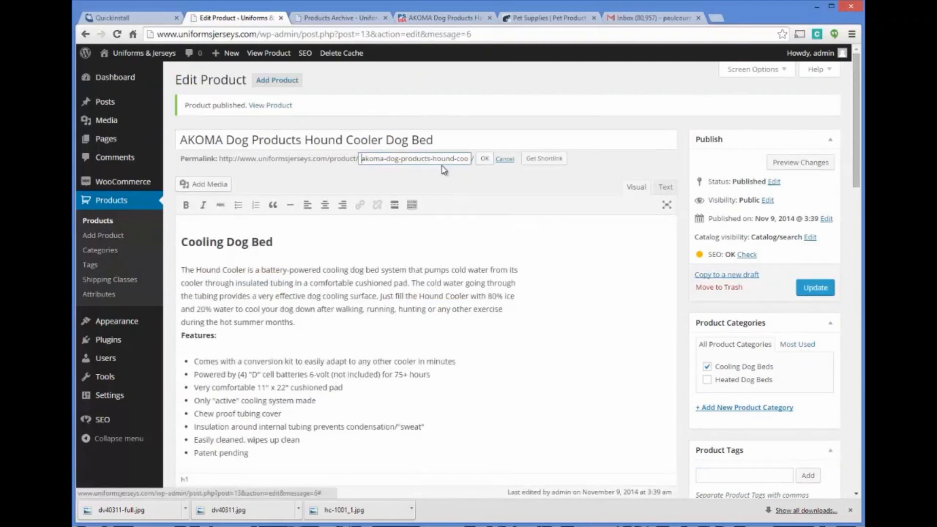
drag(409, 157, 569, 161)
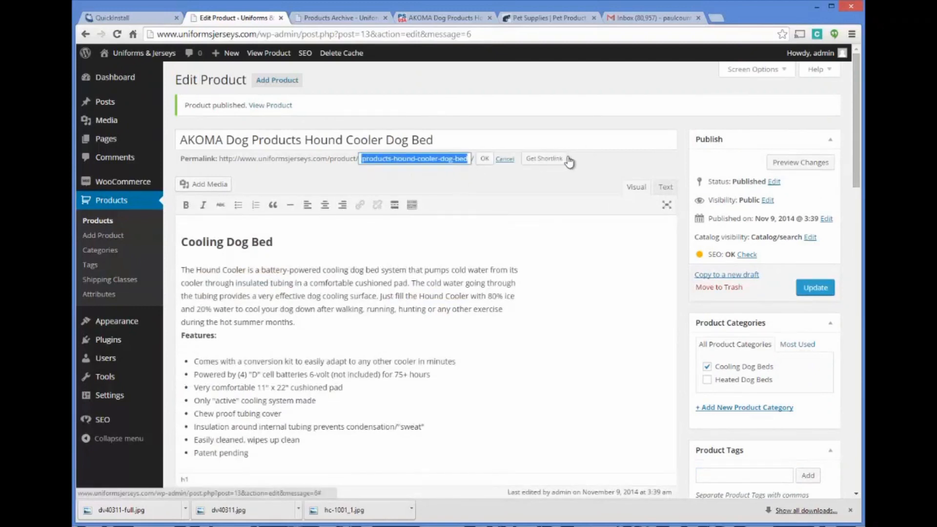
text(akoma-cooling)
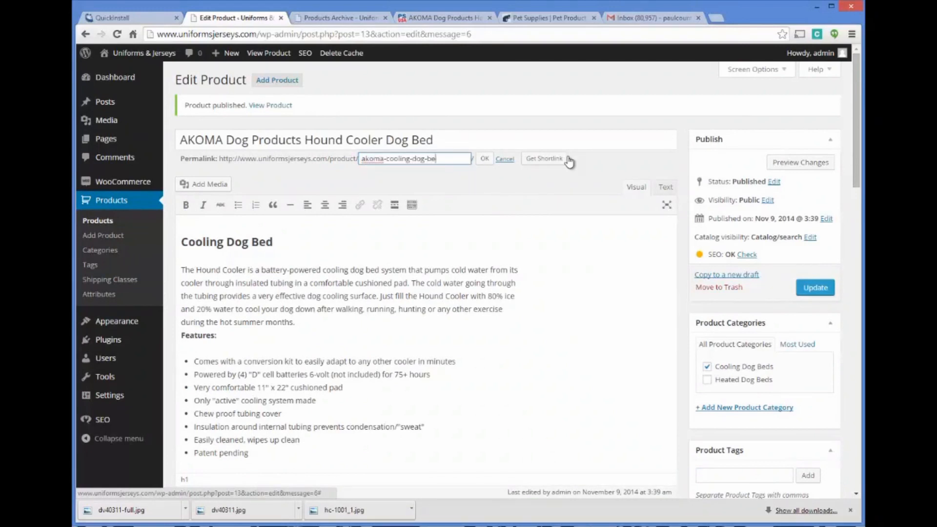
click(486, 160)
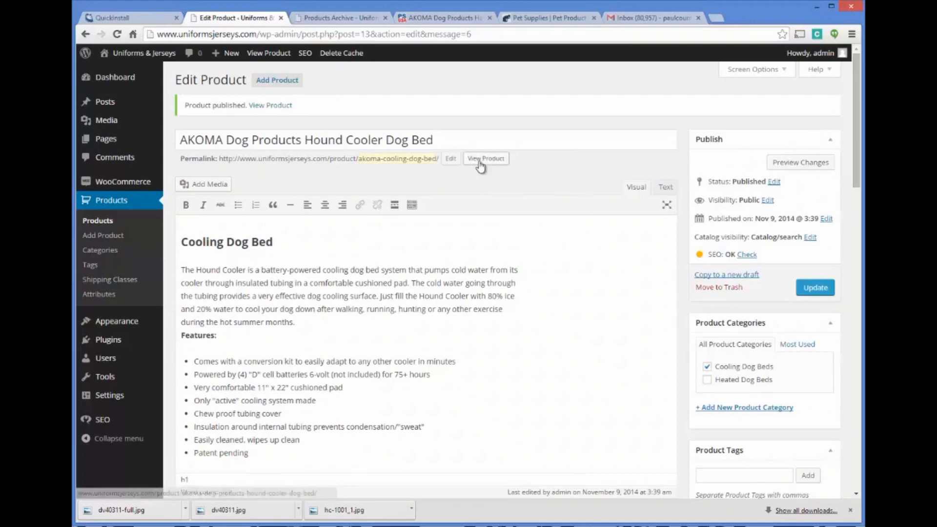
scroll(617, 258, down, 7)
scroll(617, 257, down, 1)
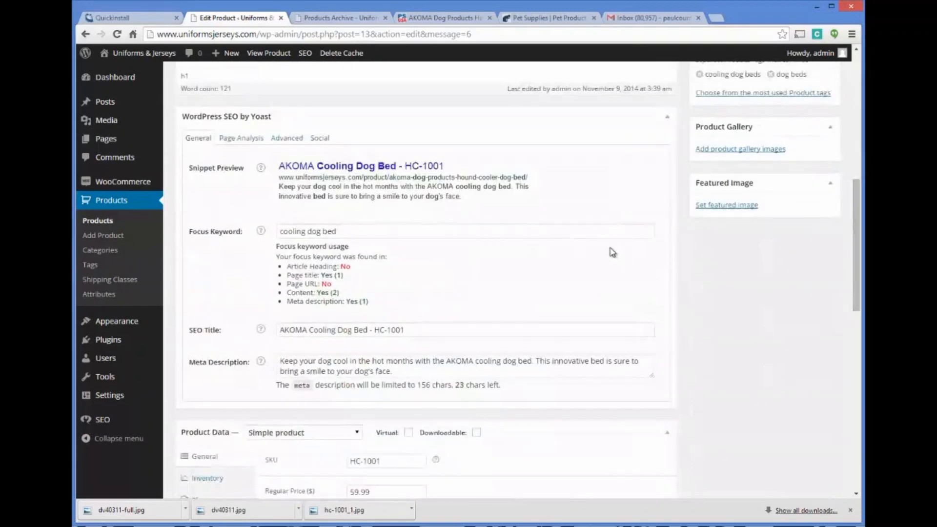
scroll(603, 249, up, 5)
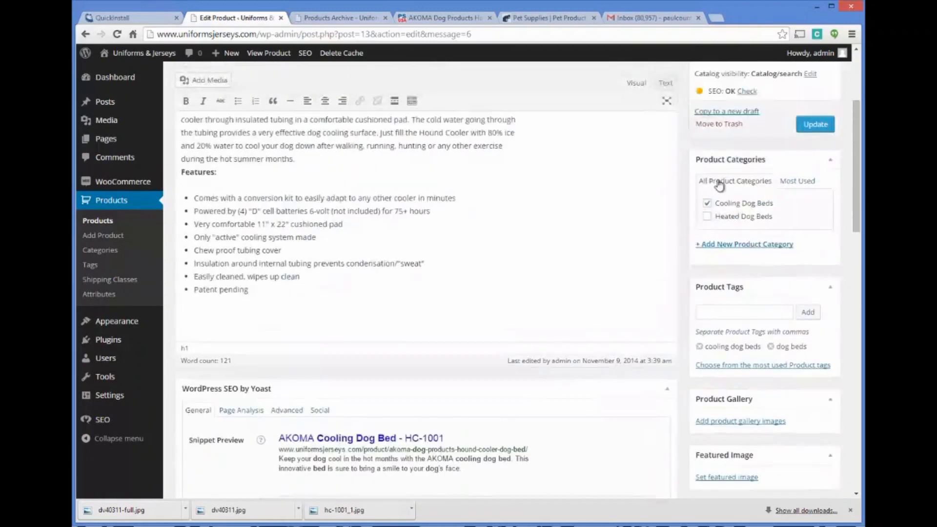
click(816, 124)
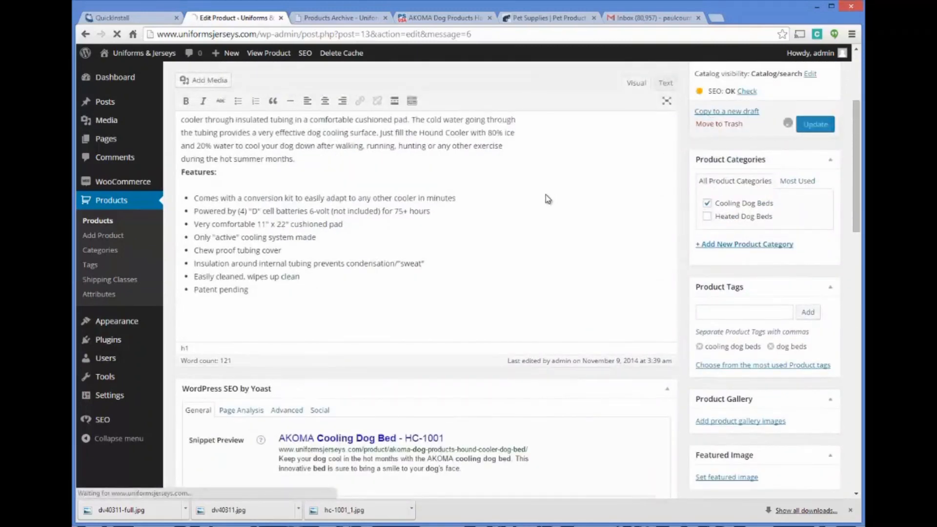
scroll(546, 195, up, 3)
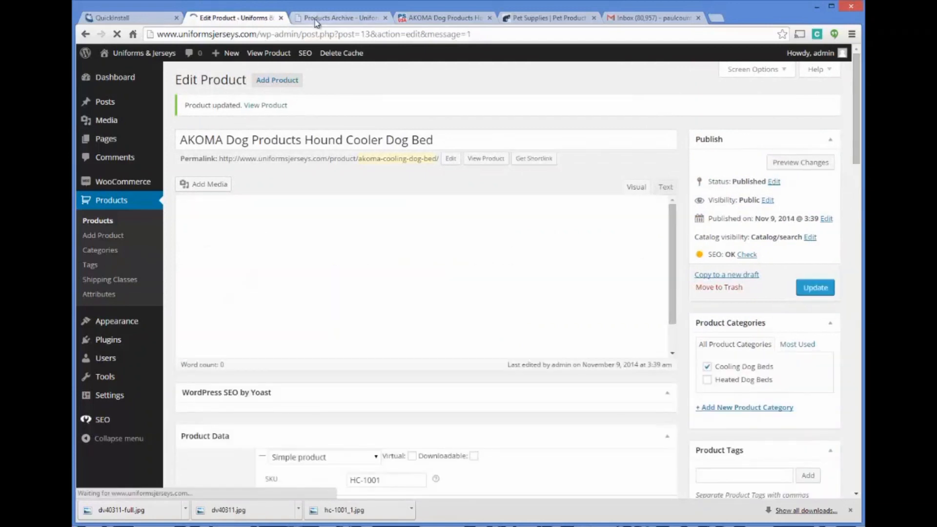
Step: Reload the storefront's shop page and open the AKOMA Dog Products Hound Cooler Dog Bed listing
click(317, 20)
click(273, 33)
key(Return)
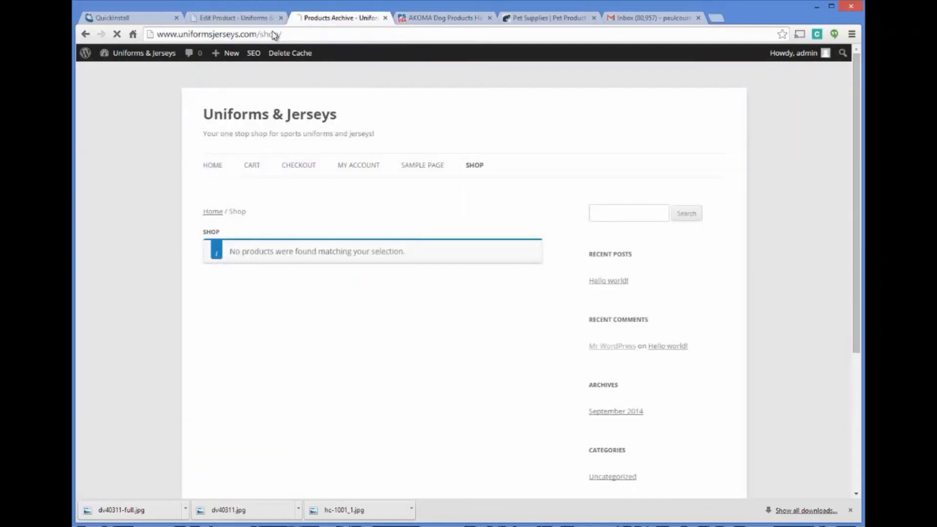
click(475, 169)
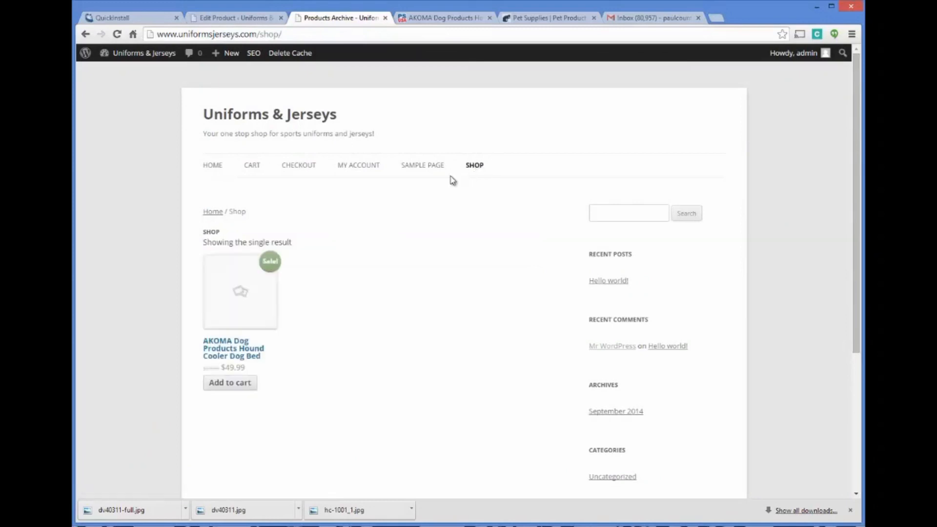
click(232, 349)
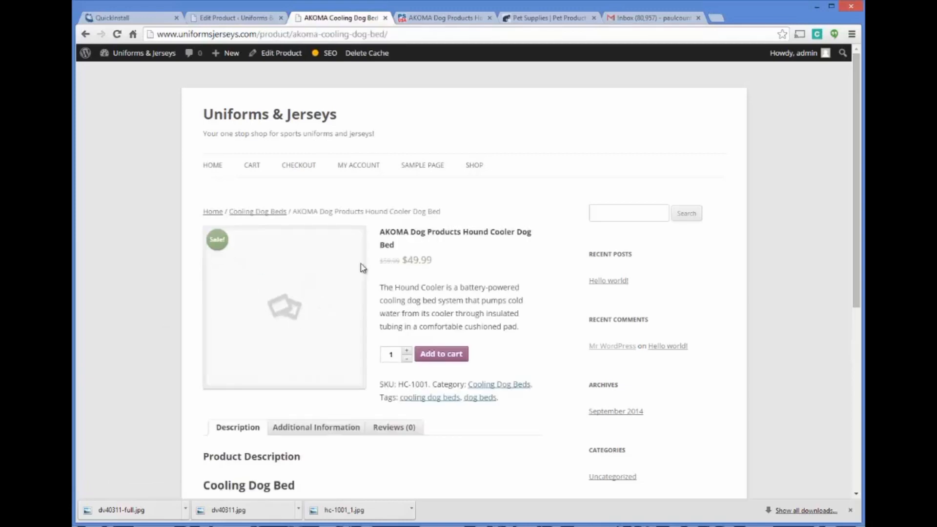
Step: Examine the live product page's description, tags and additional information on weight and dimensions
scroll(455, 262, down, 3)
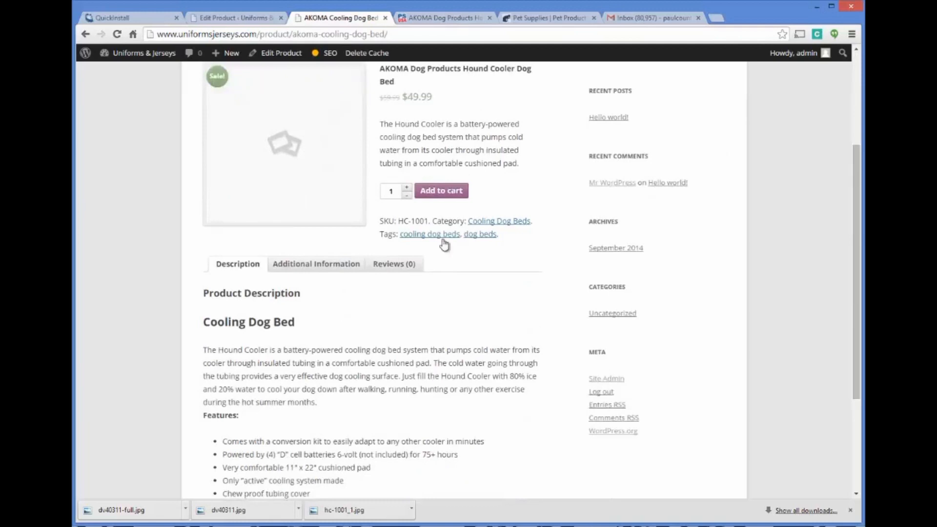
scroll(442, 243, down, 3)
scroll(427, 253, up, 3)
scroll(429, 252, down, 3)
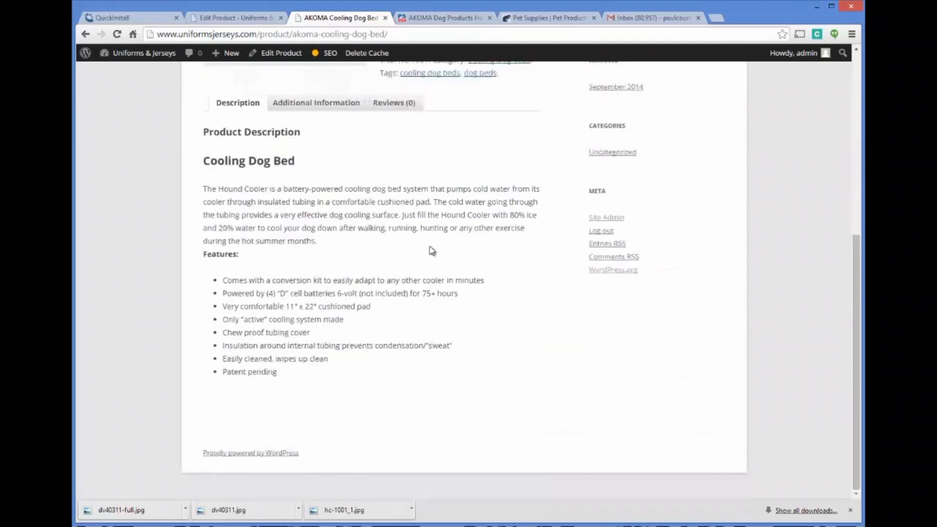
scroll(429, 252, up, 3)
click(350, 269)
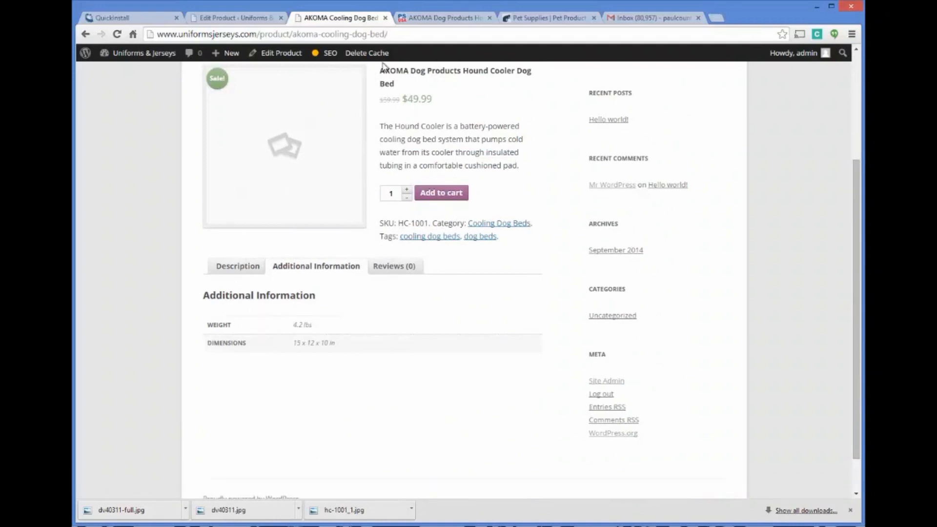
Step: Compare the supplier's page, the live product page and the edit screen, reviewing the product's settings down to the short description
click(424, 18)
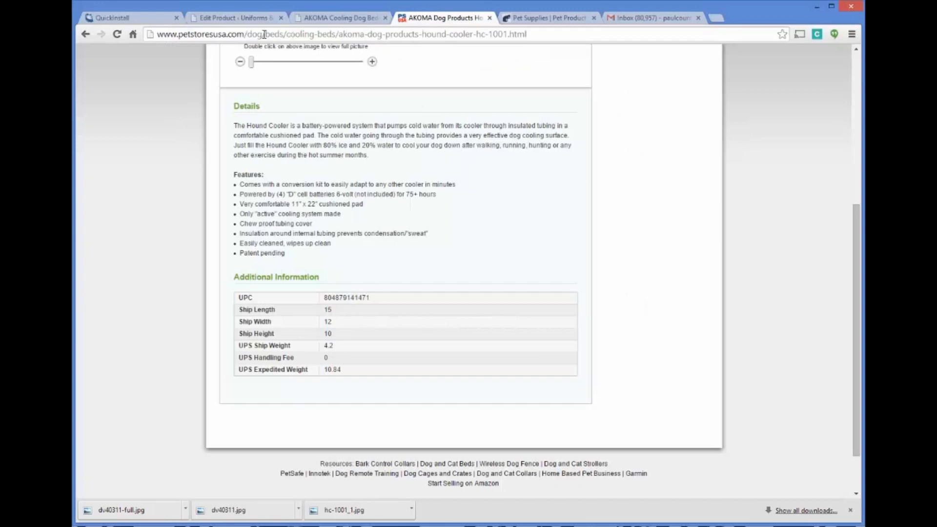
click(266, 19)
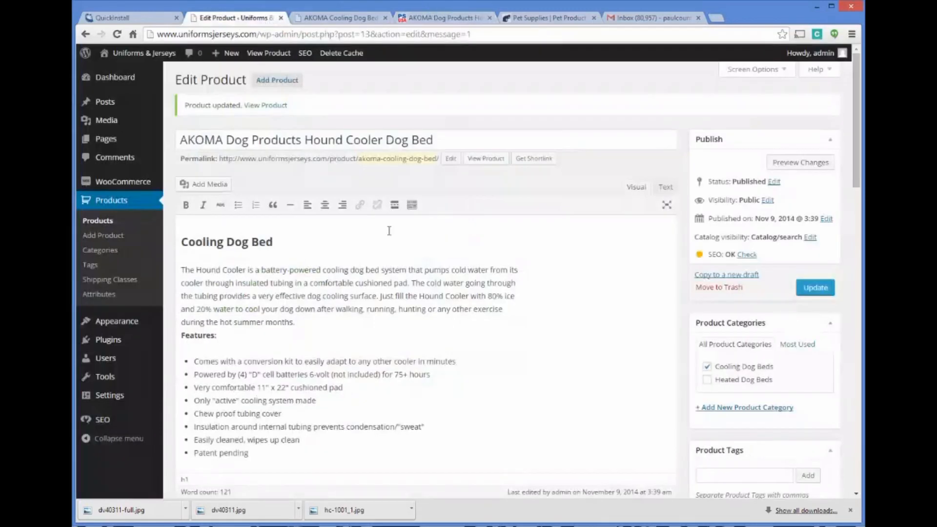
click(333, 20)
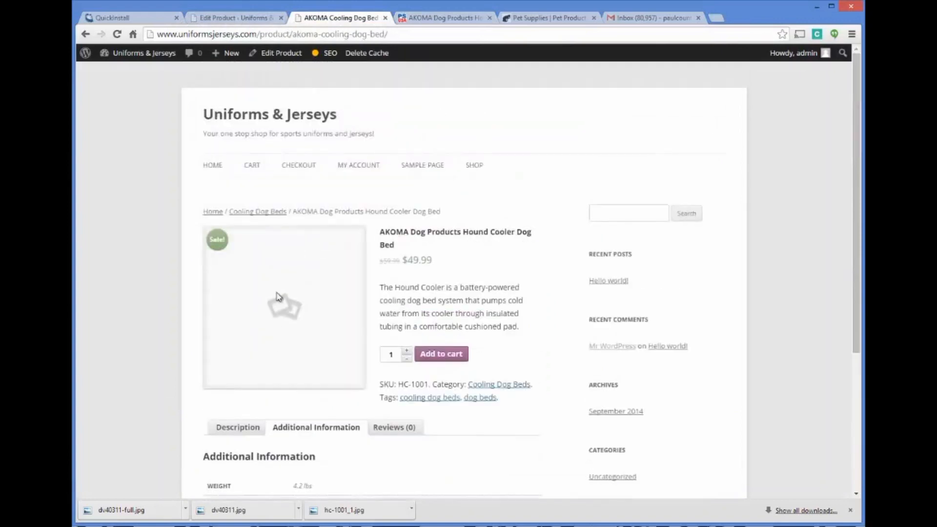
click(244, 20)
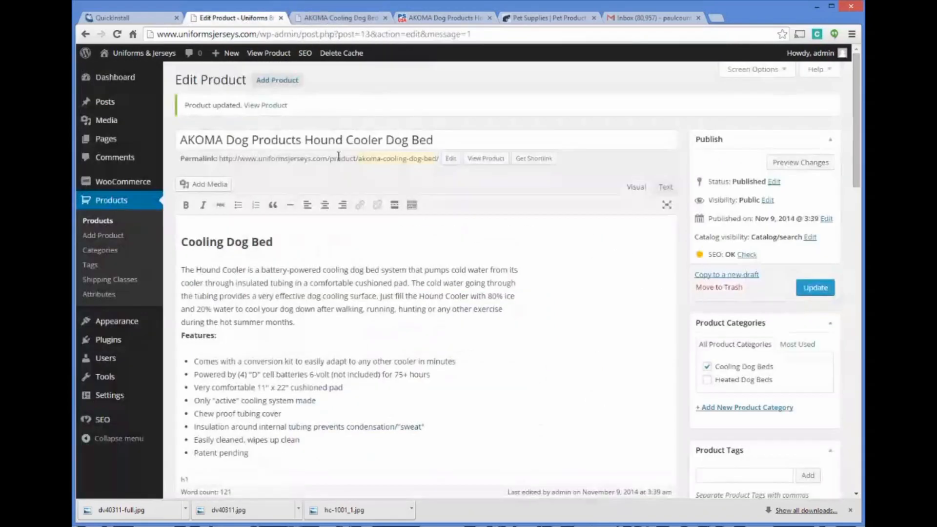
scroll(420, 248, down, 12)
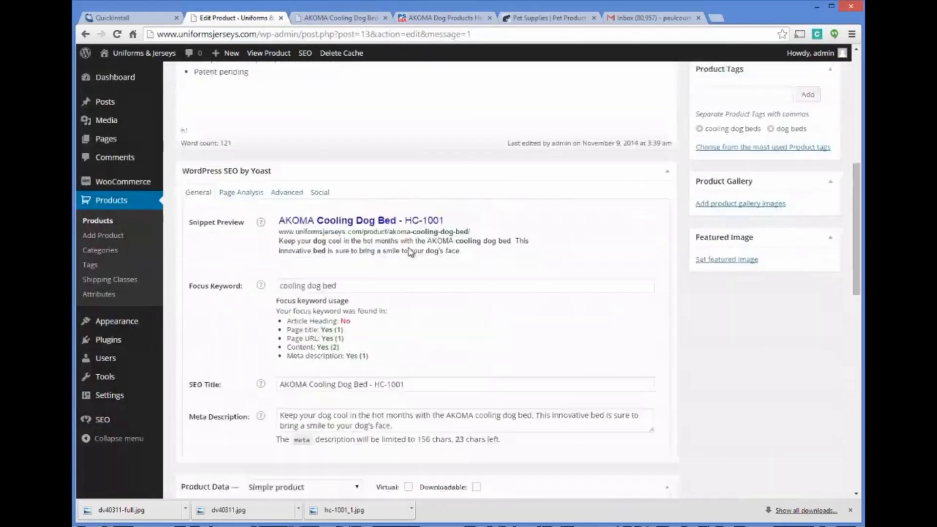
scroll(411, 252, down, 2)
scroll(259, 241, down, 3)
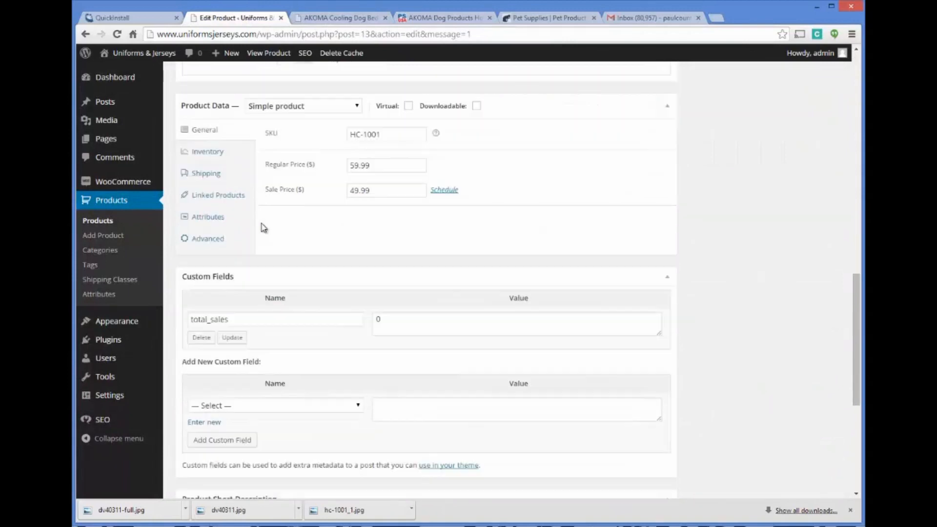
scroll(367, 217, down, 3)
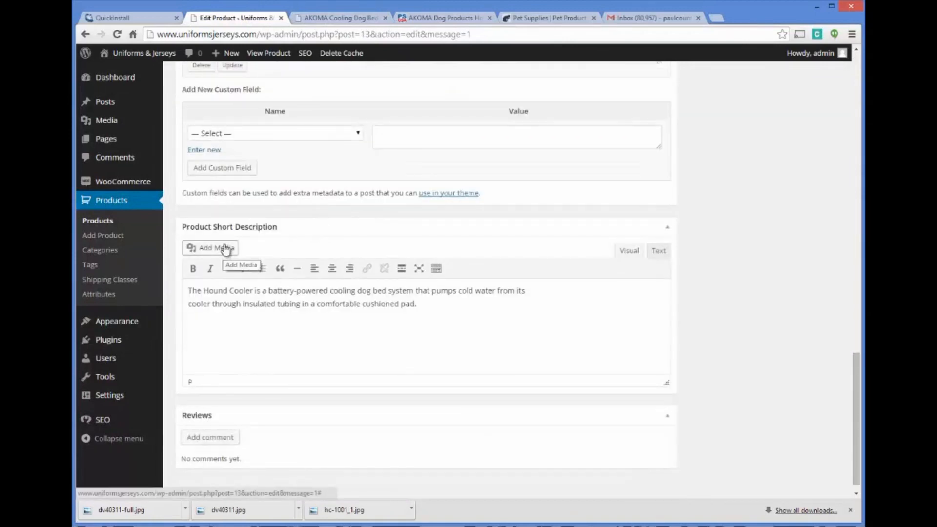
Step: Try inserting the image hc-1001_1.jpg into the main product description ahead of the Cooling Dog Bed heading
scroll(213, 227, up, 4)
scroll(213, 227, up, 15)
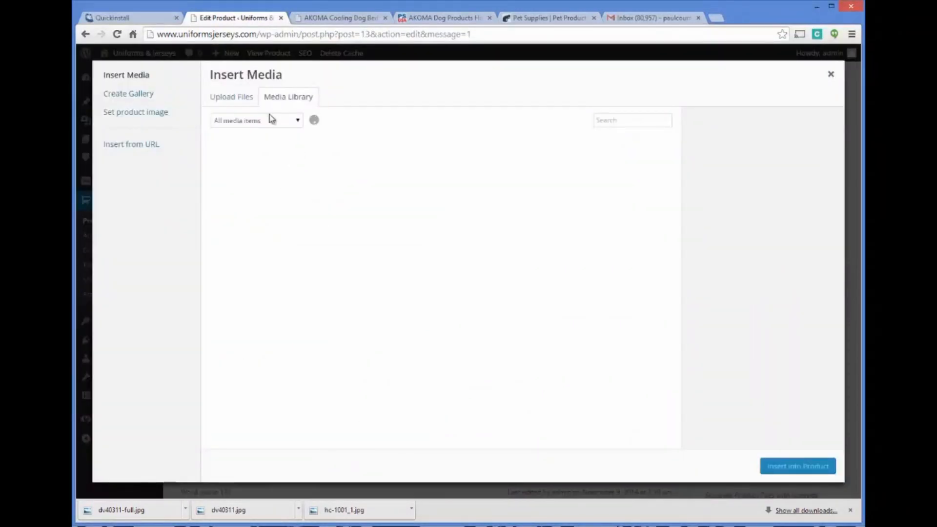
click(323, 173)
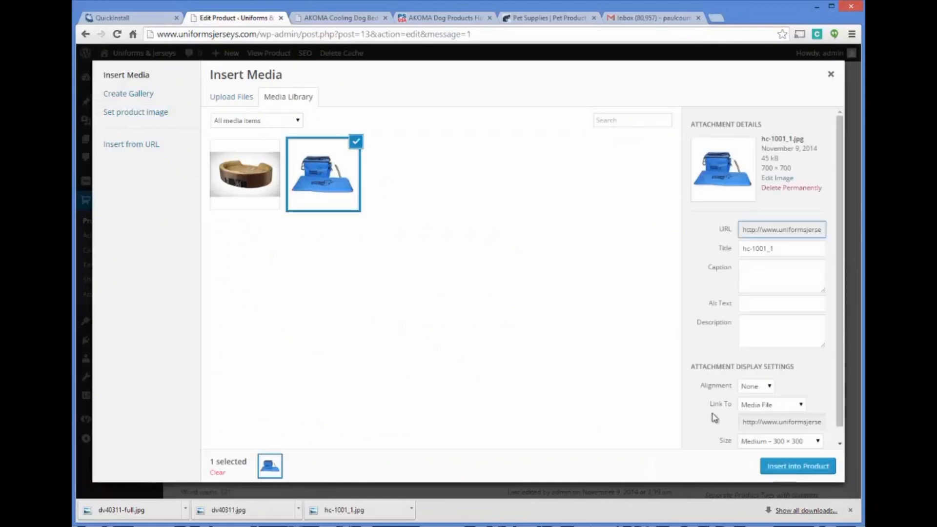
click(779, 466)
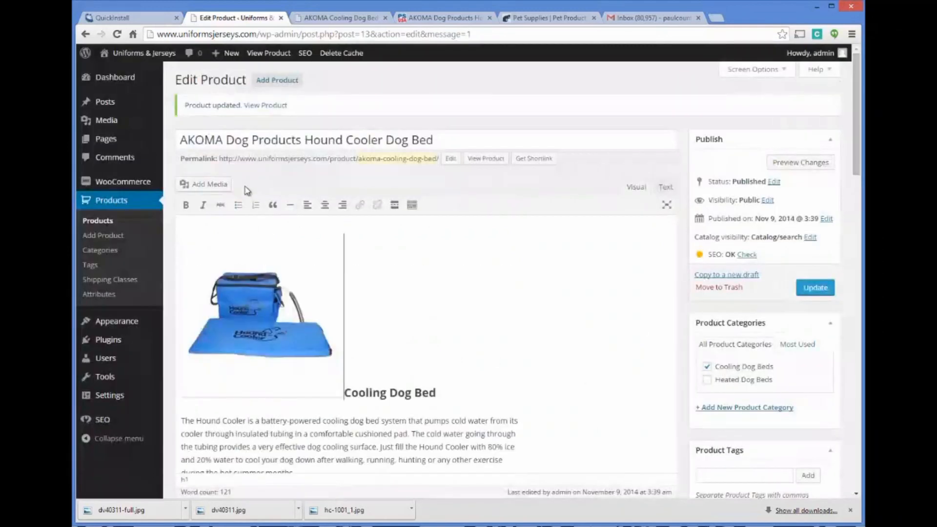
scroll(432, 290, down, 1)
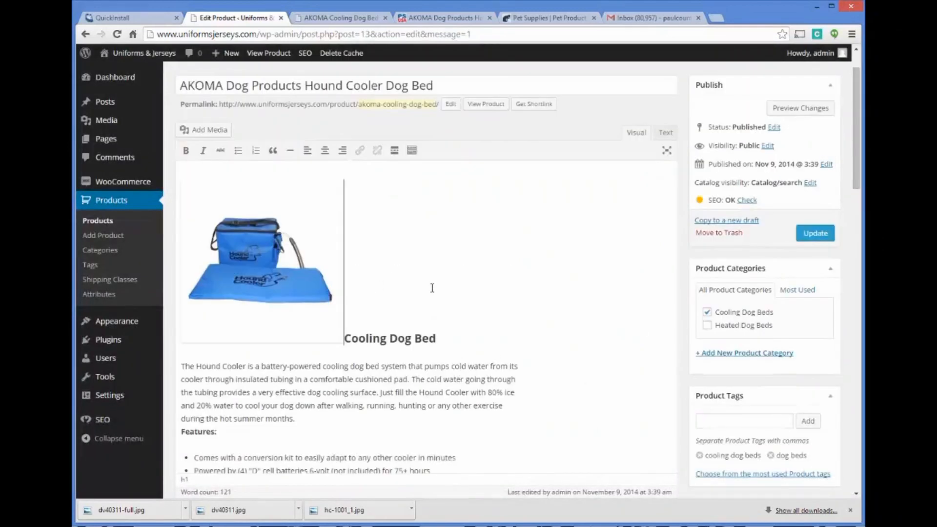
key(BackSpace)
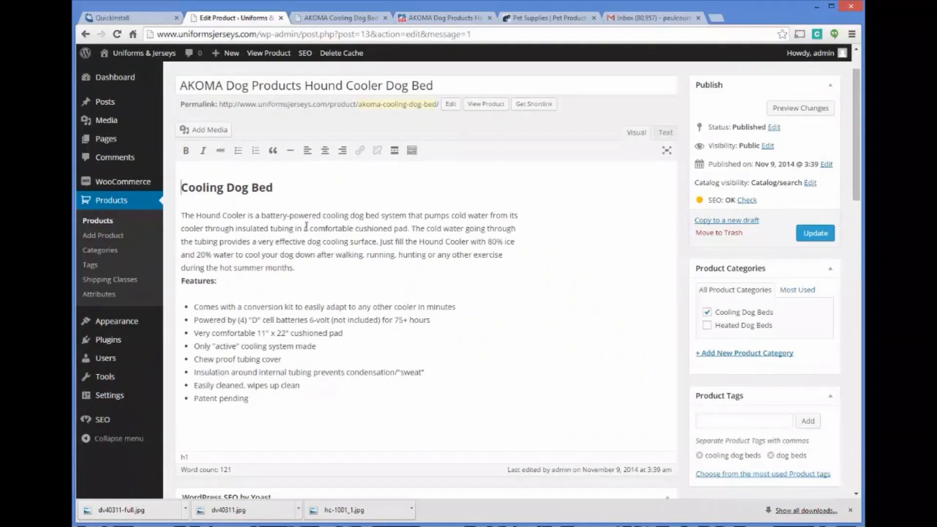
Step: Review the product's SEO, pricing, custom fields and short description, and check the image area on the live product page
scroll(306, 226, down, 2)
scroll(395, 207, down, 3)
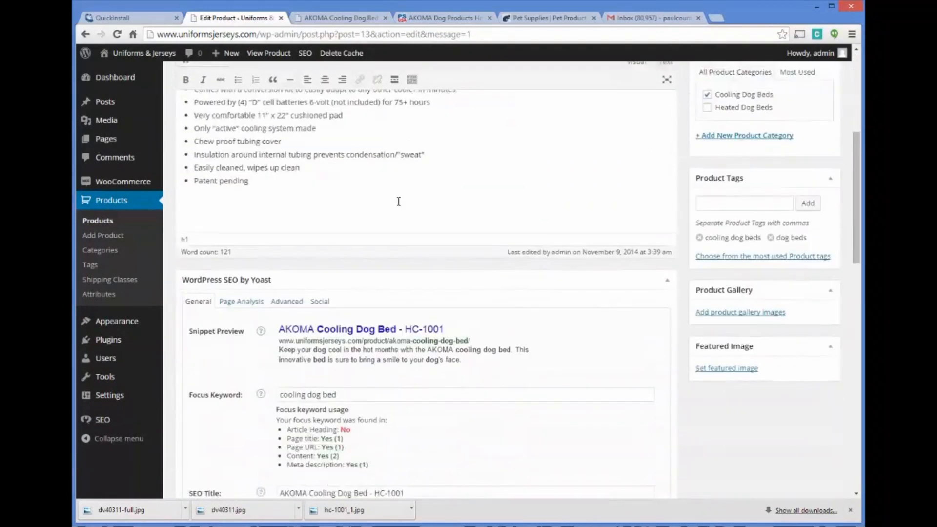
scroll(292, 259, down, 7)
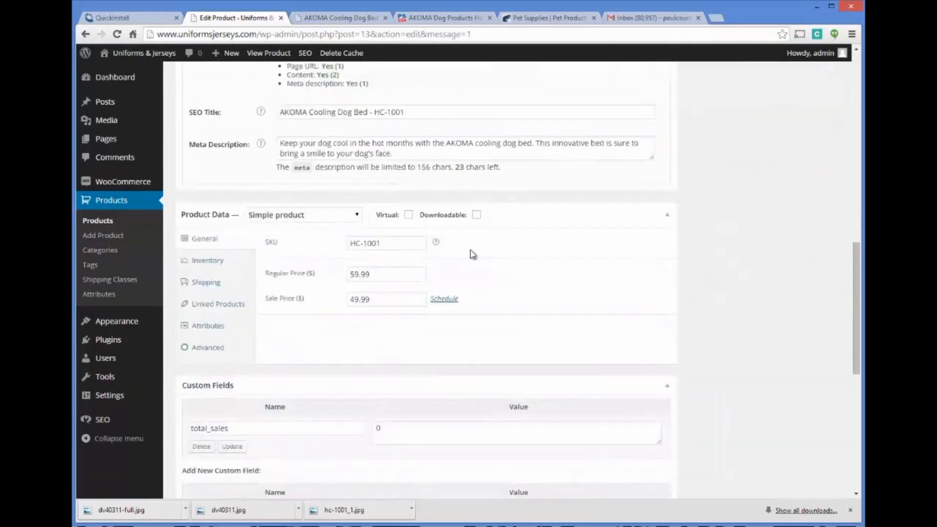
scroll(369, 260, down, 3)
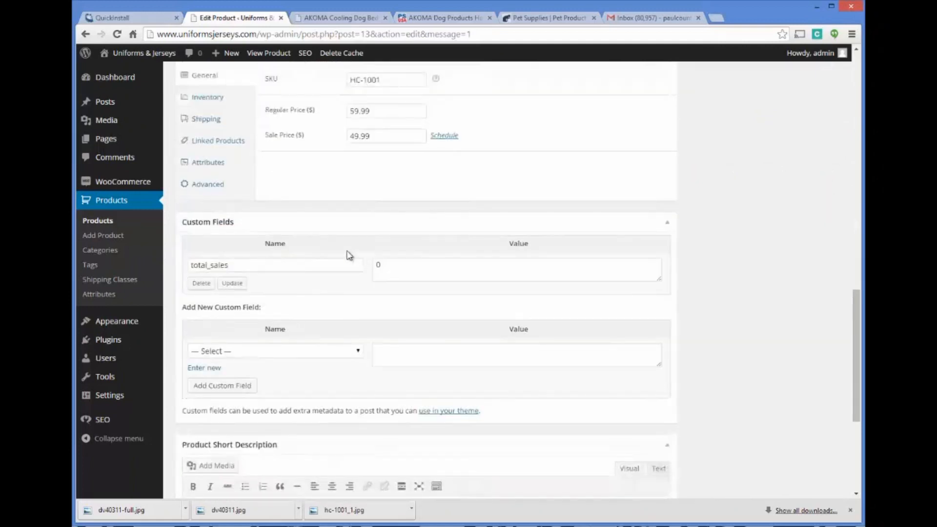
scroll(305, 276, down, 1)
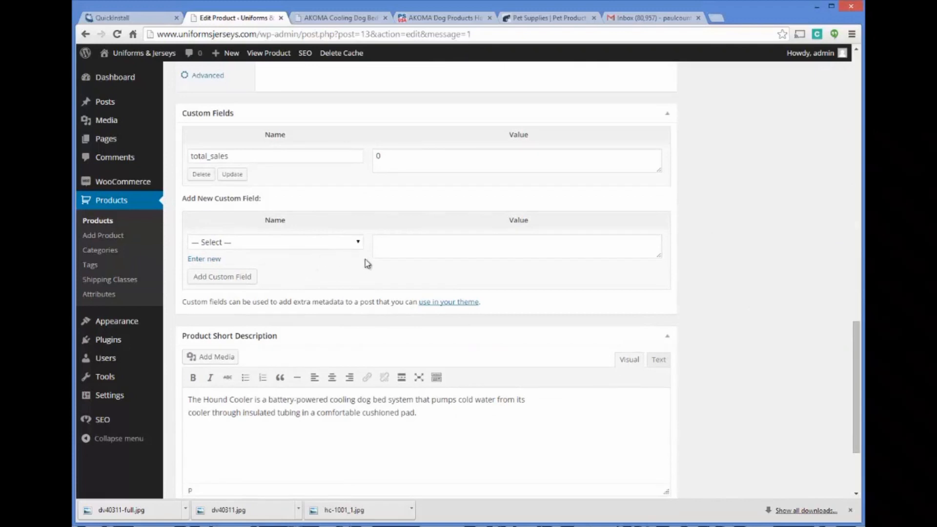
scroll(371, 266, down, 3)
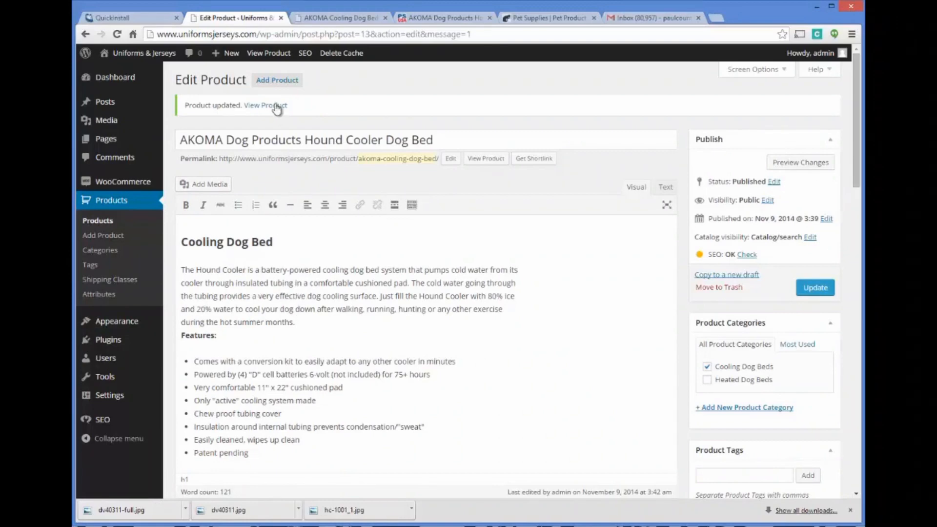
click(343, 19)
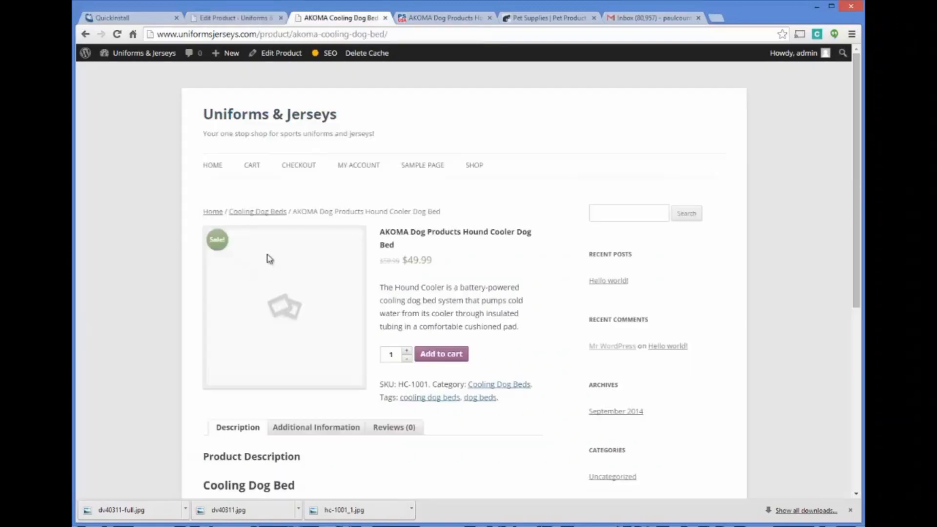
click(264, 18)
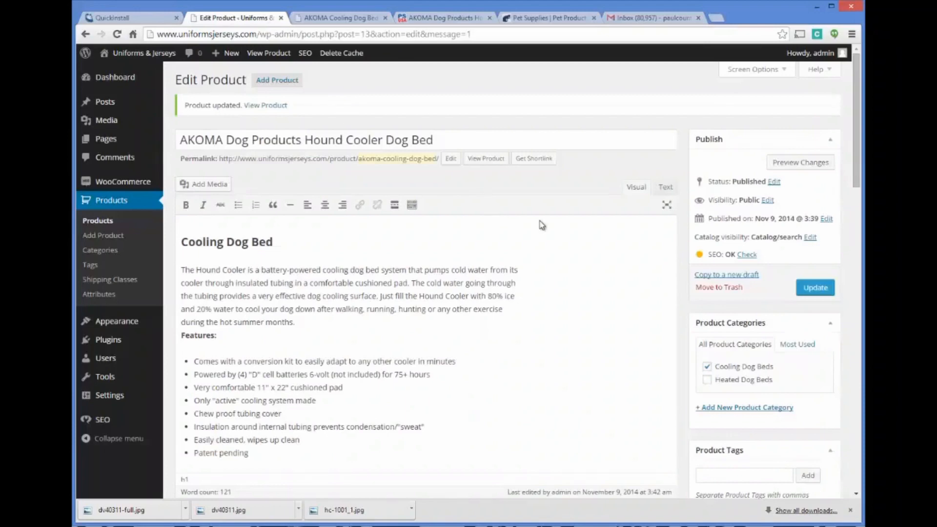
Step: Add hc-1001_1.jpg from the media library to the product gallery
scroll(620, 230, down, 6)
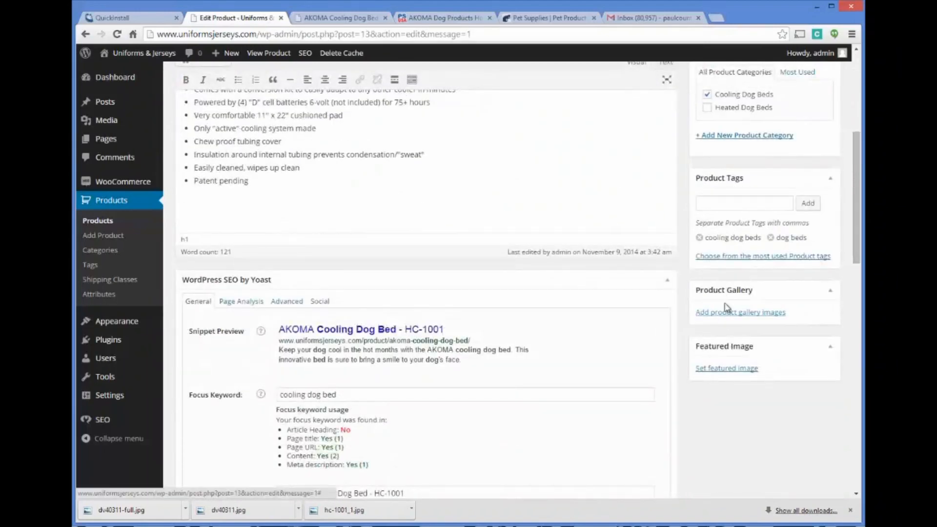
click(741, 312)
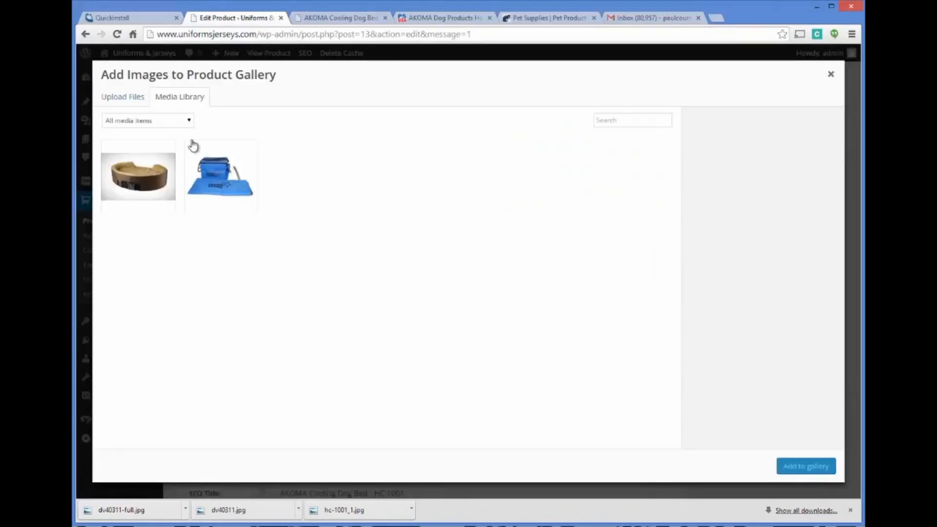
click(215, 169)
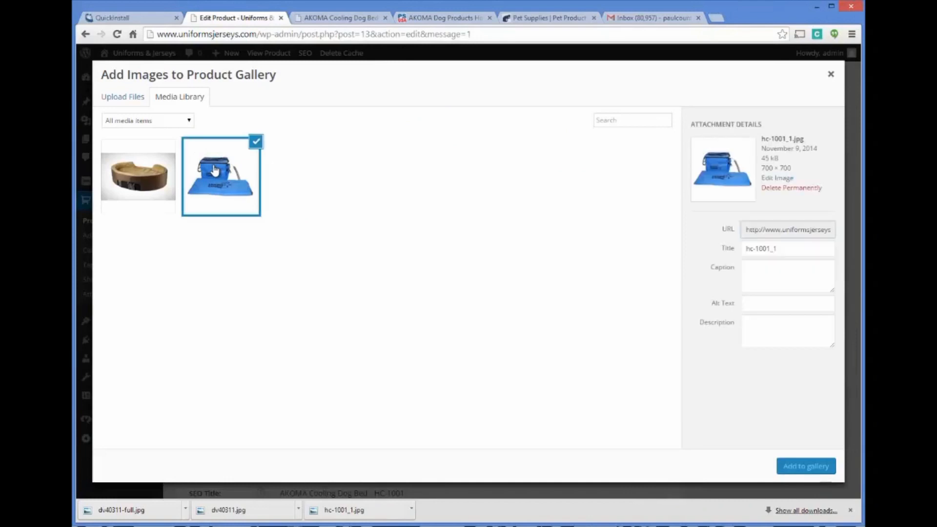
click(806, 466)
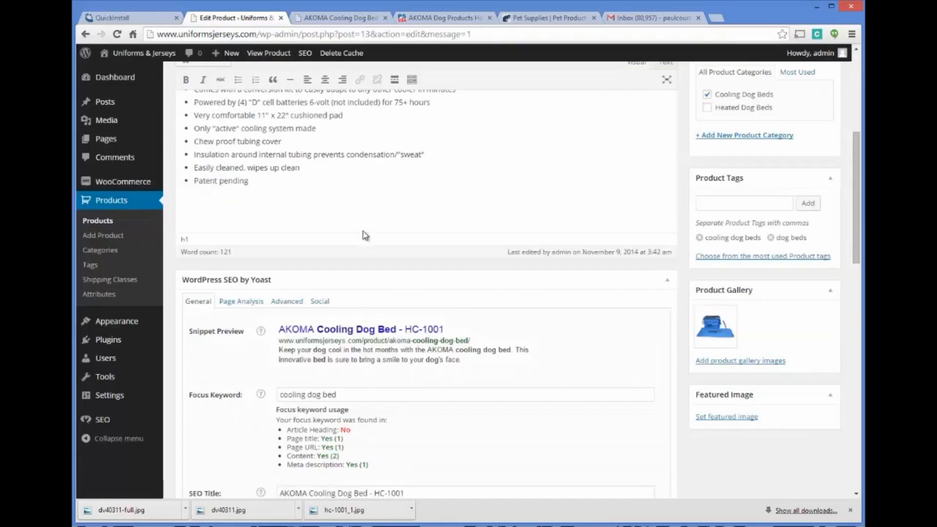
Step: Open the featured image selection and pick hc-1001_1.jpg from the media library
scroll(553, 297, down, 1)
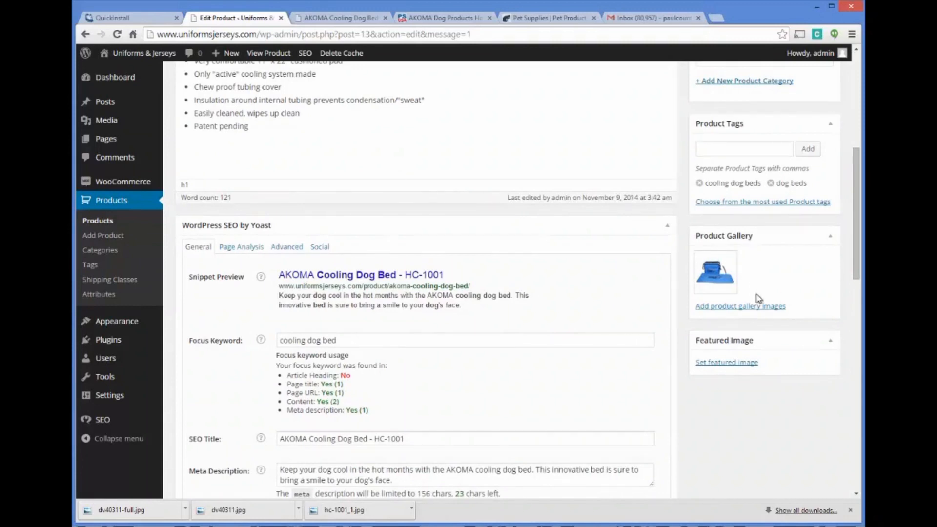
click(731, 364)
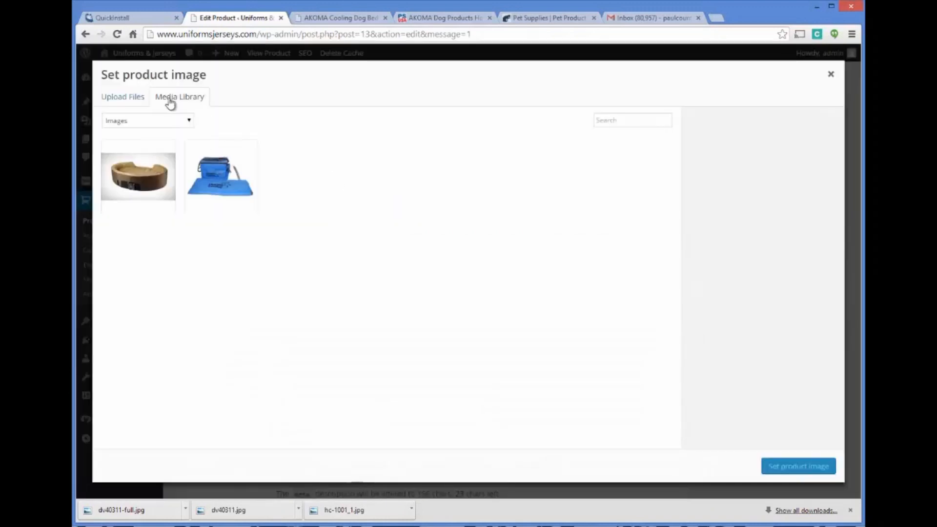
click(226, 188)
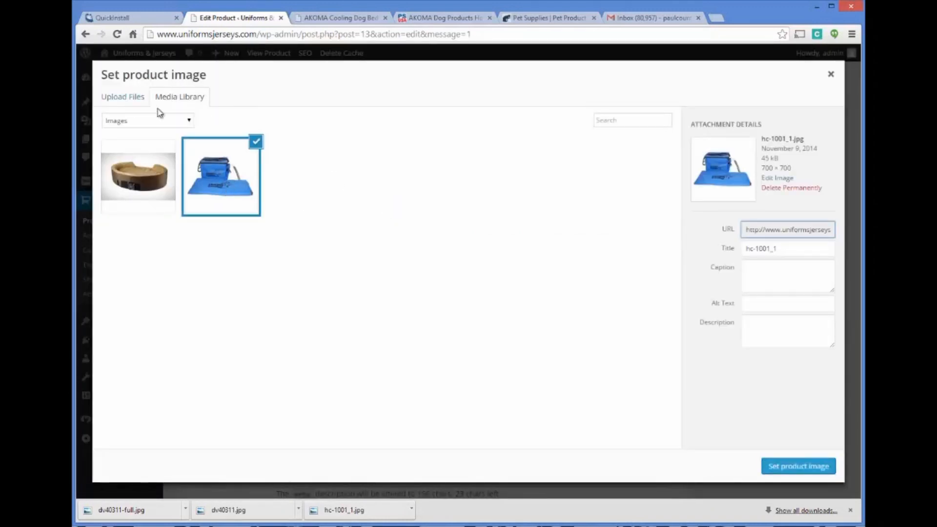
click(128, 96)
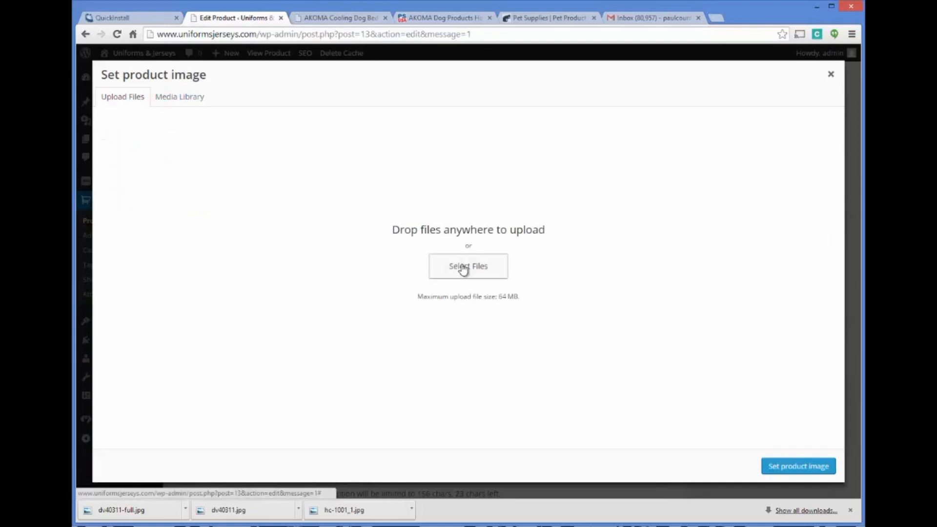
click(181, 98)
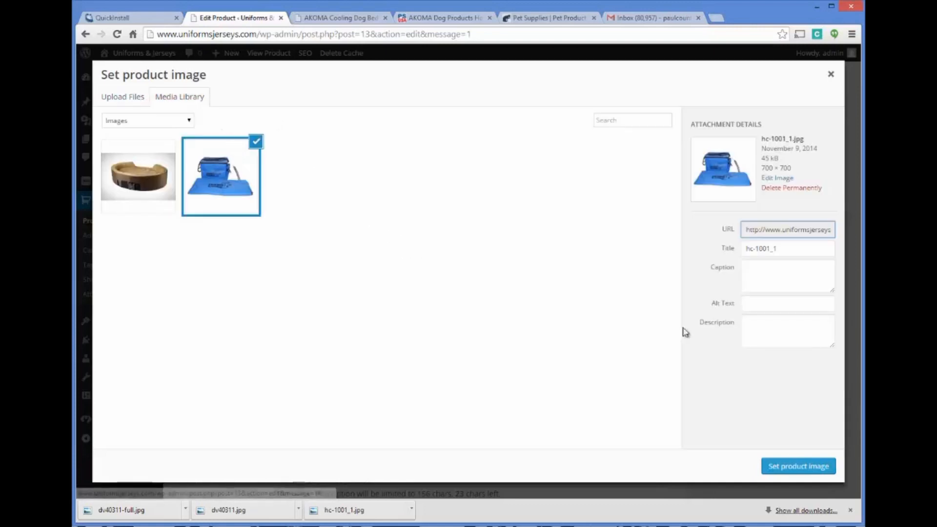
click(119, 100)
click(477, 268)
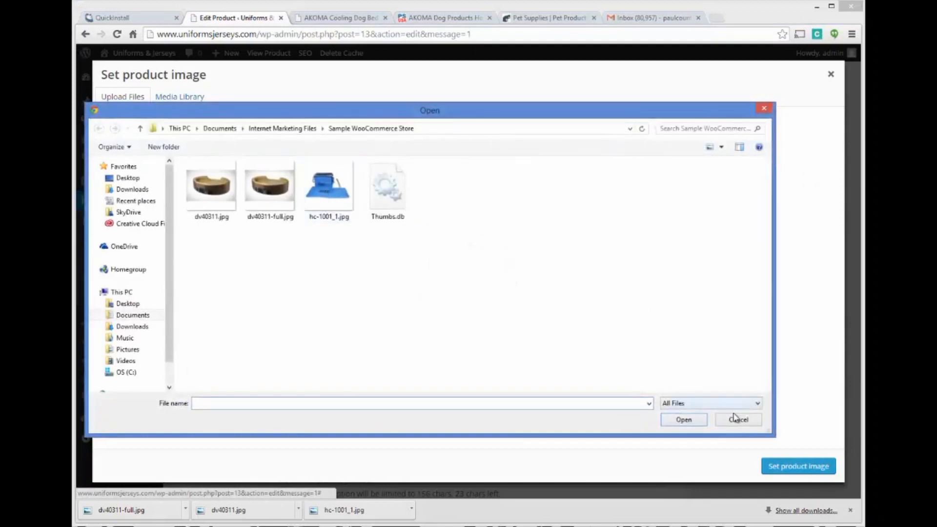
click(737, 420)
click(186, 97)
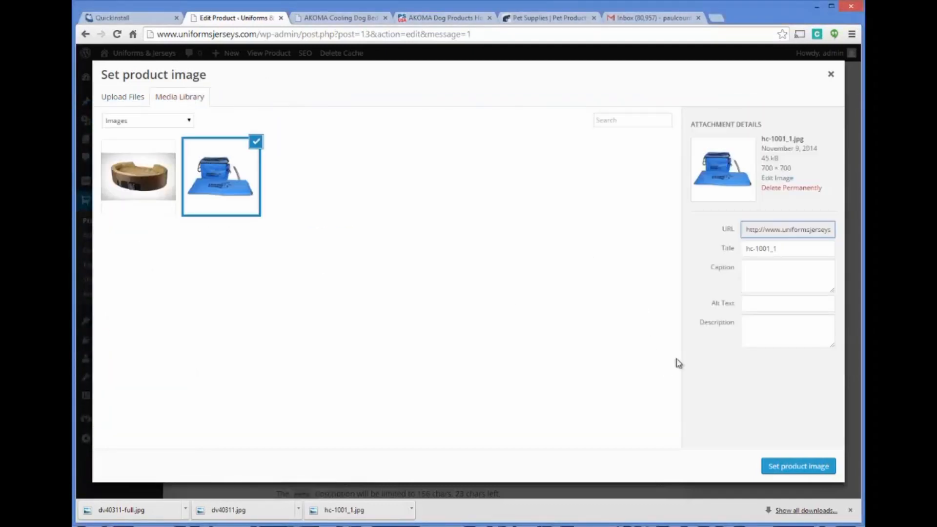
Step: Assign the selected Hound Cooler picture as the product's featured image and update the product
click(810, 464)
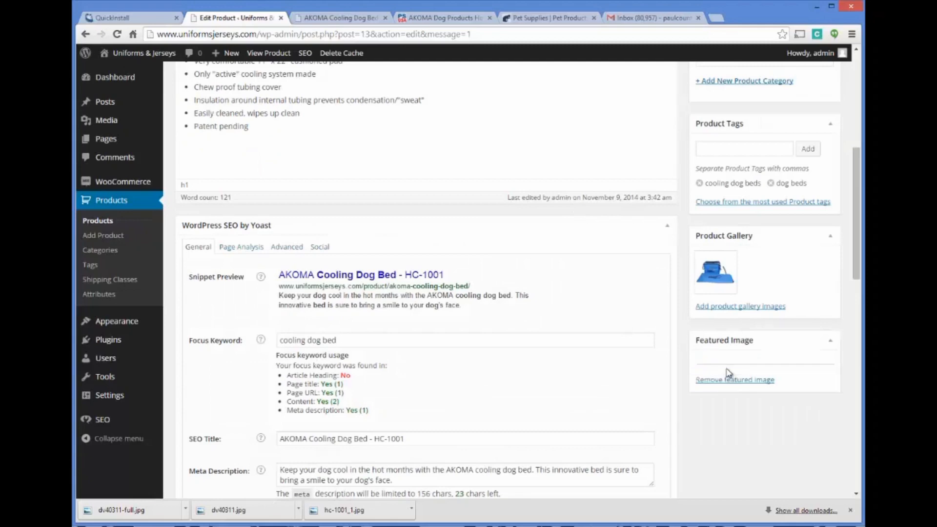
drag(854, 258, 854, 165)
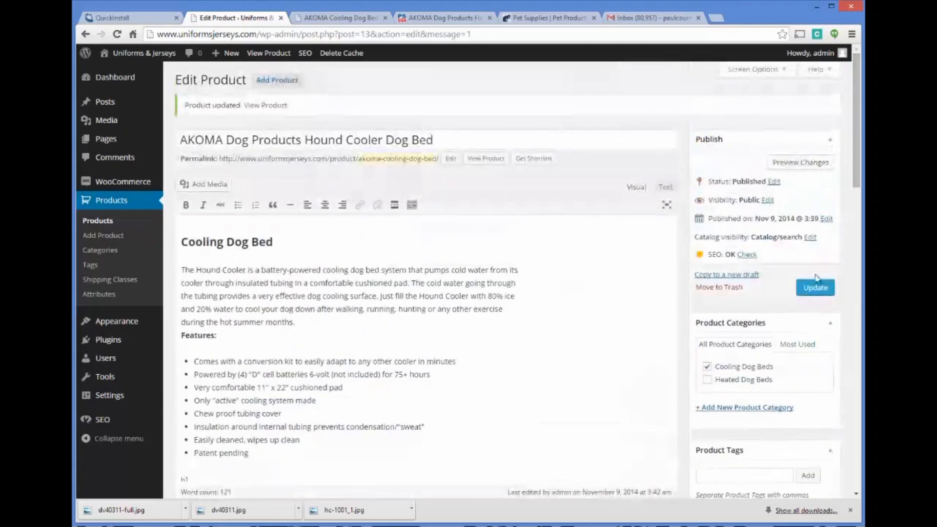
click(813, 289)
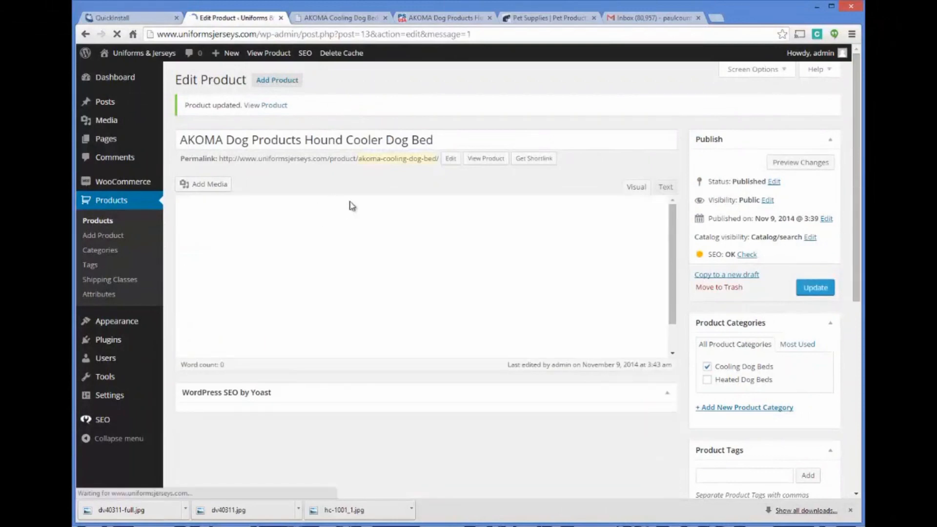
Step: Reload the live product page and examine its main image, gallery thumbnail, price, short description, tags and full description
click(352, 20)
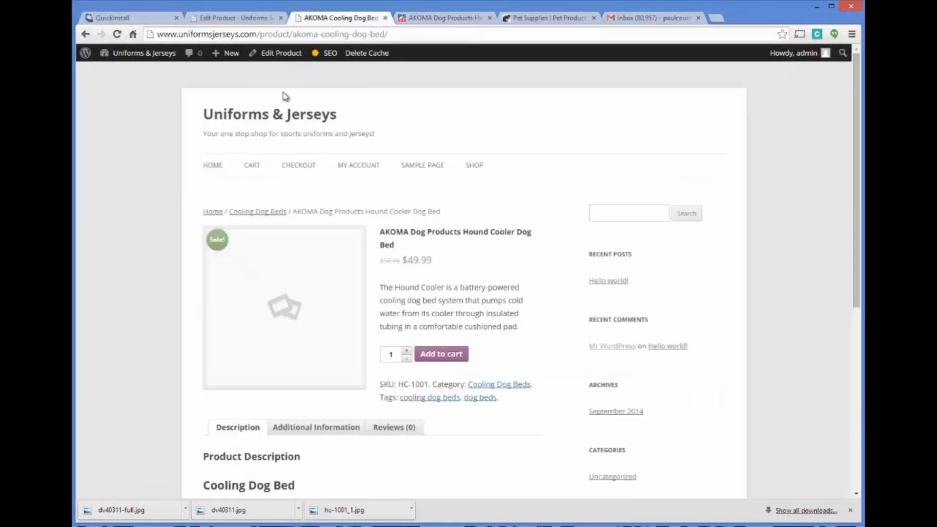
click(253, 35)
key(Return)
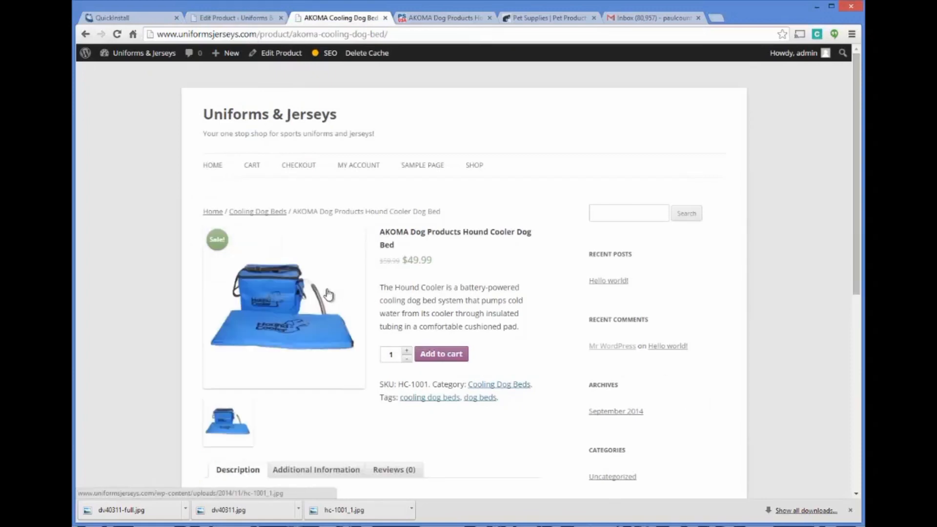
scroll(450, 223, down, 2)
scroll(449, 207, down, 1)
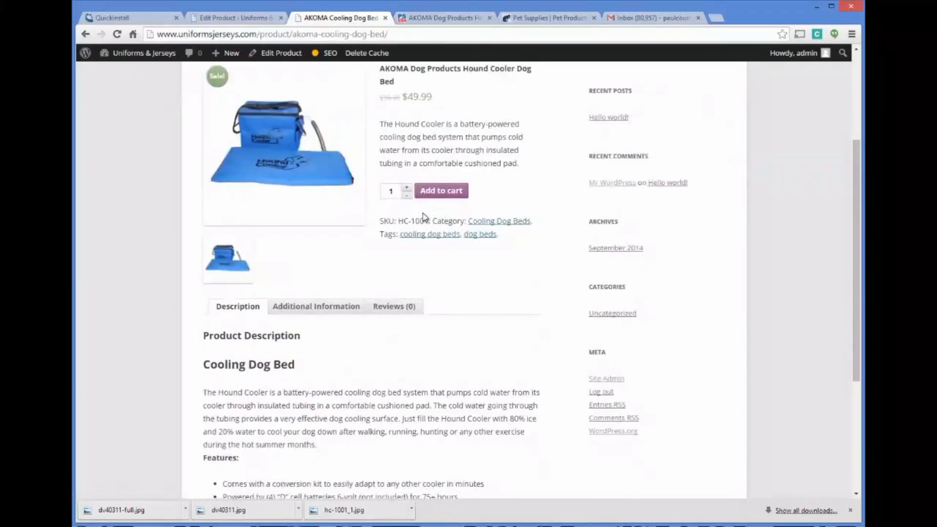
scroll(383, 199, up, 3)
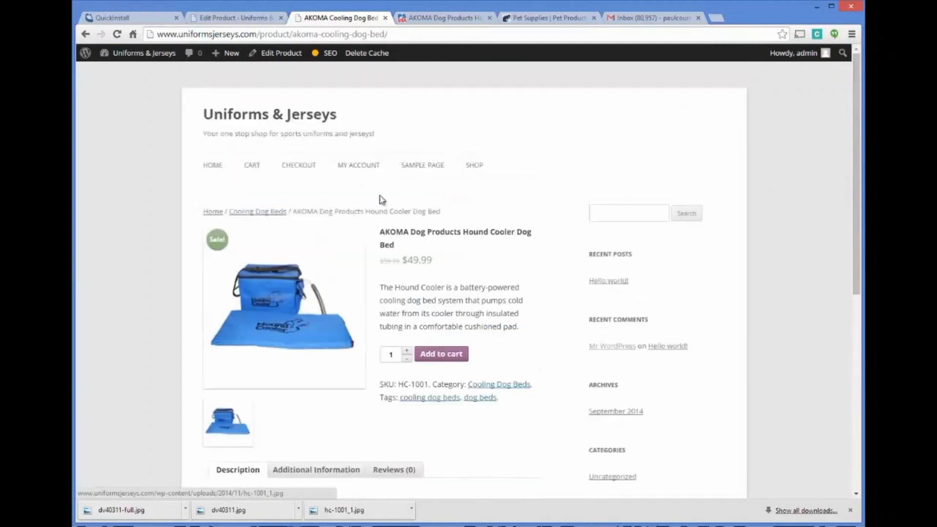
scroll(428, 193, down, 2)
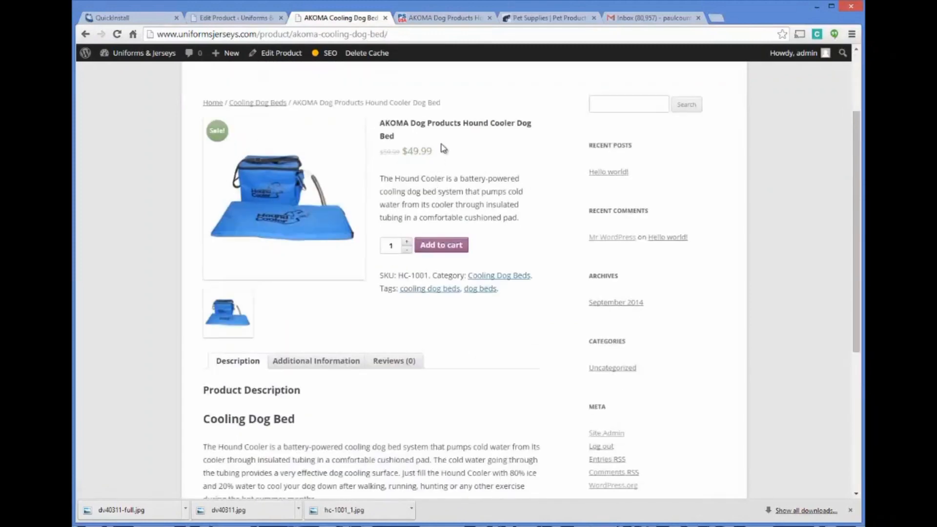
scroll(443, 149, down, 2)
scroll(485, 164, down, 3)
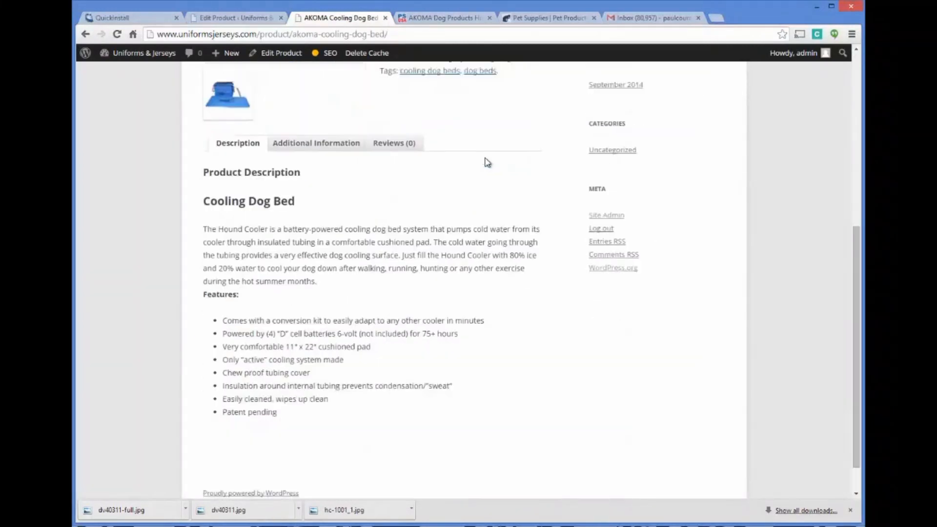
scroll(471, 184, up, 7)
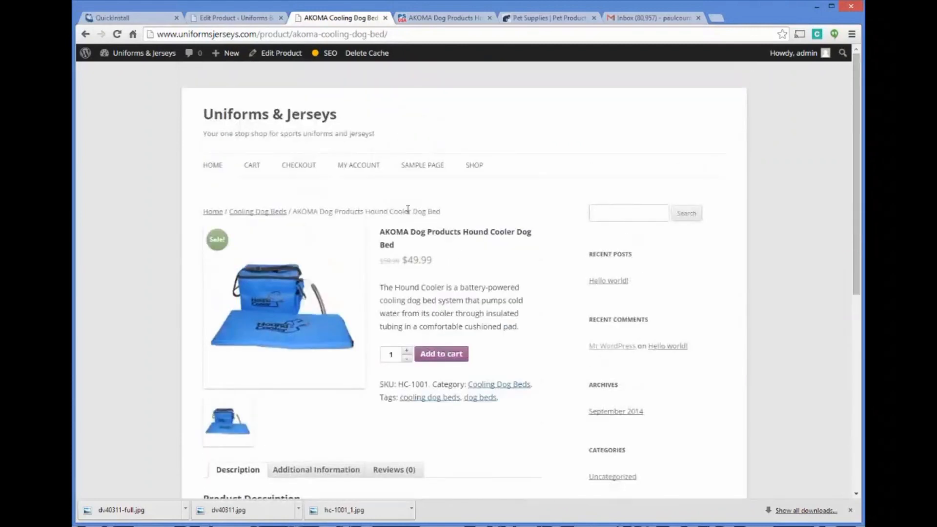
scroll(508, 205, down, 4)
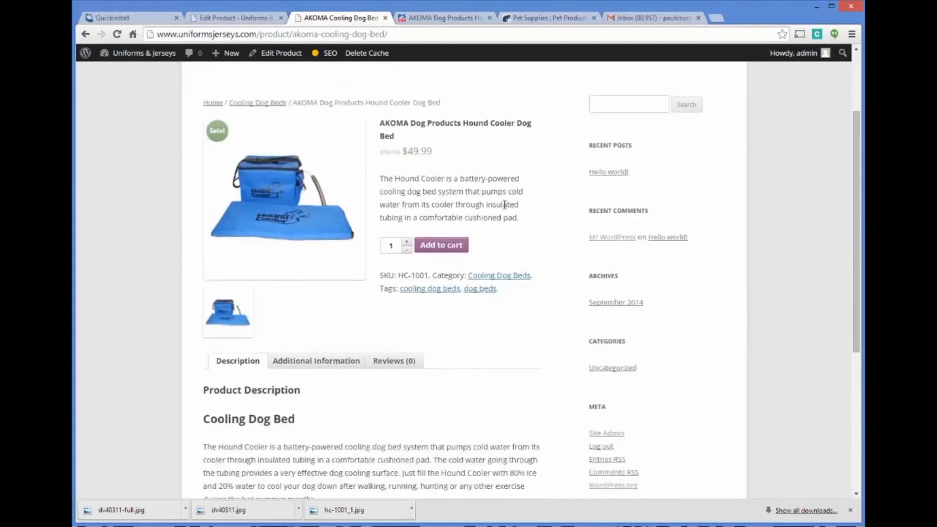
scroll(508, 190, up, 3)
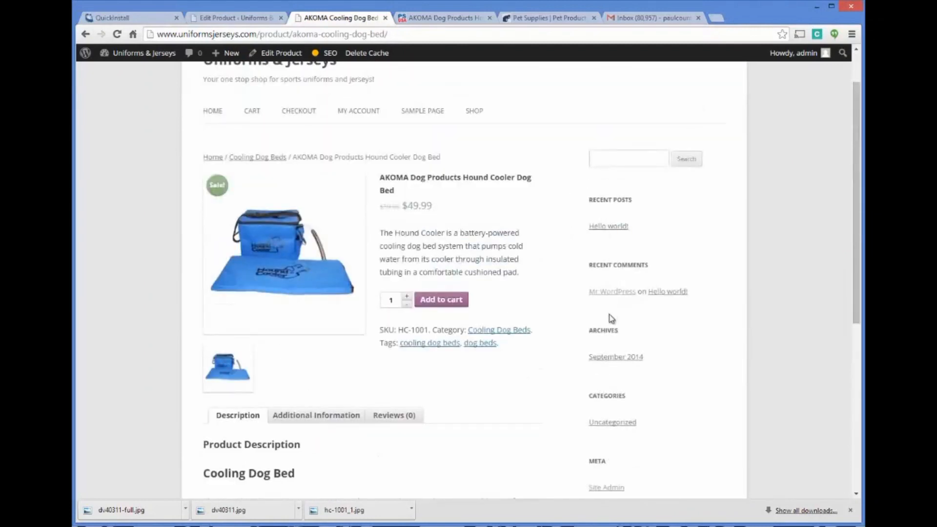
Step: Check how the Hound Cooler is presented on its product page, the Shop page and the Cooling Dog Beds category page
scroll(608, 315, down, 1)
scroll(586, 313, down, 2)
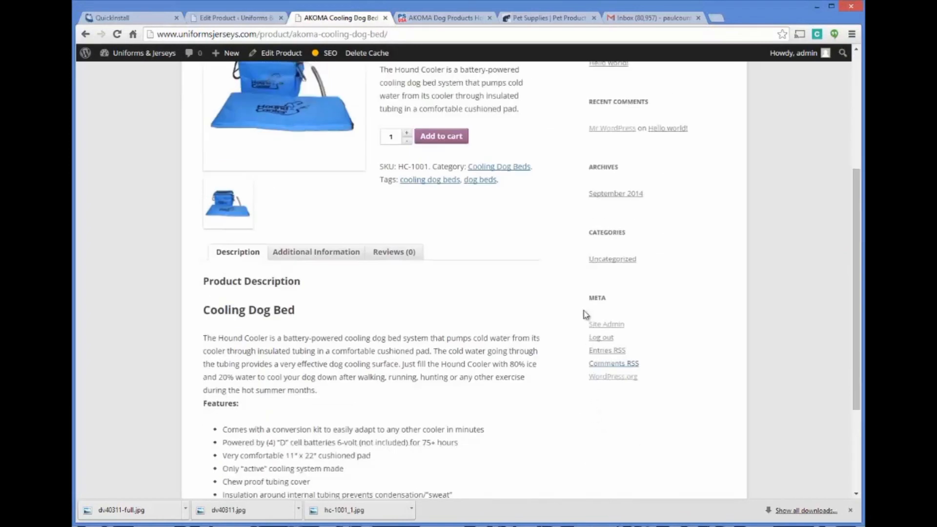
scroll(600, 328, up, 4)
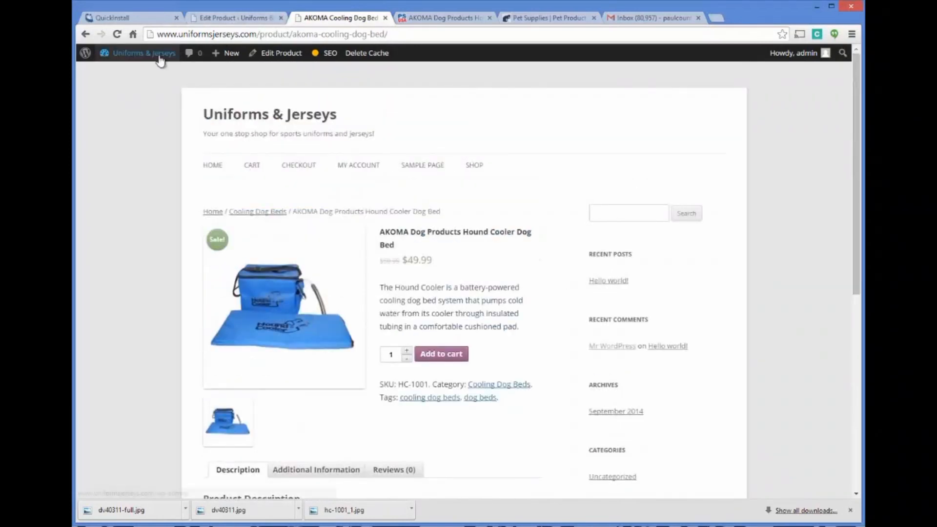
mouse_move(152, 59)
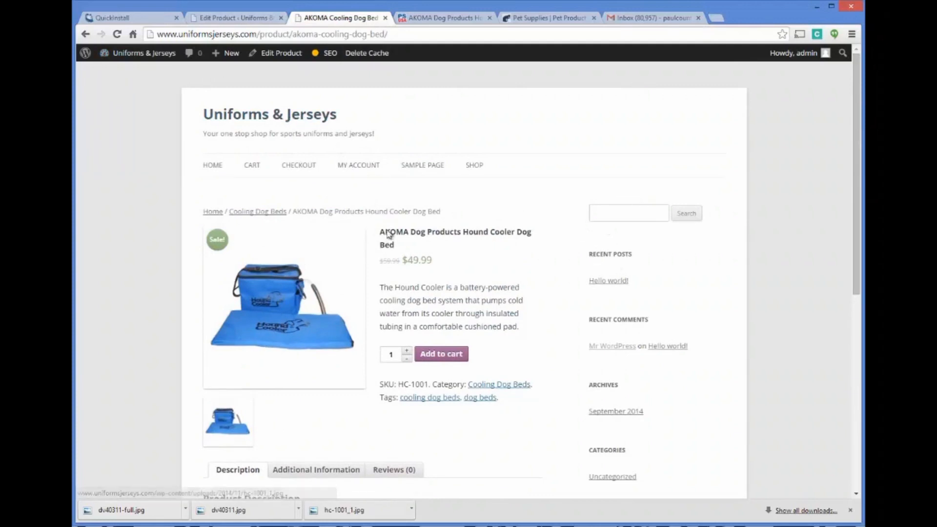
click(272, 212)
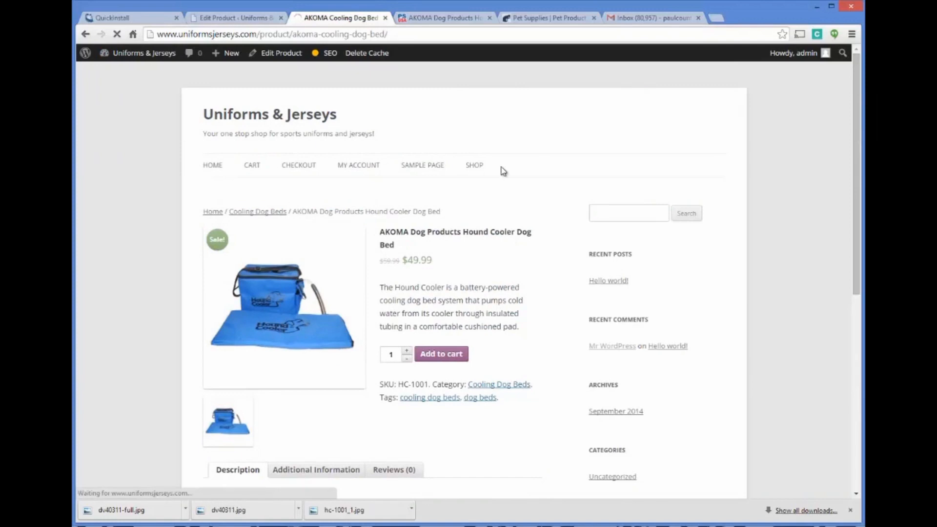
click(474, 168)
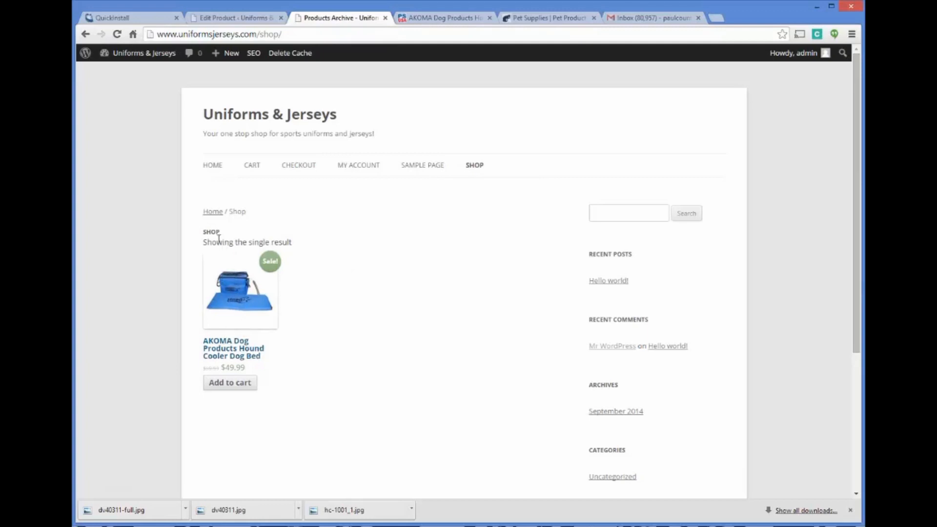
click(231, 267)
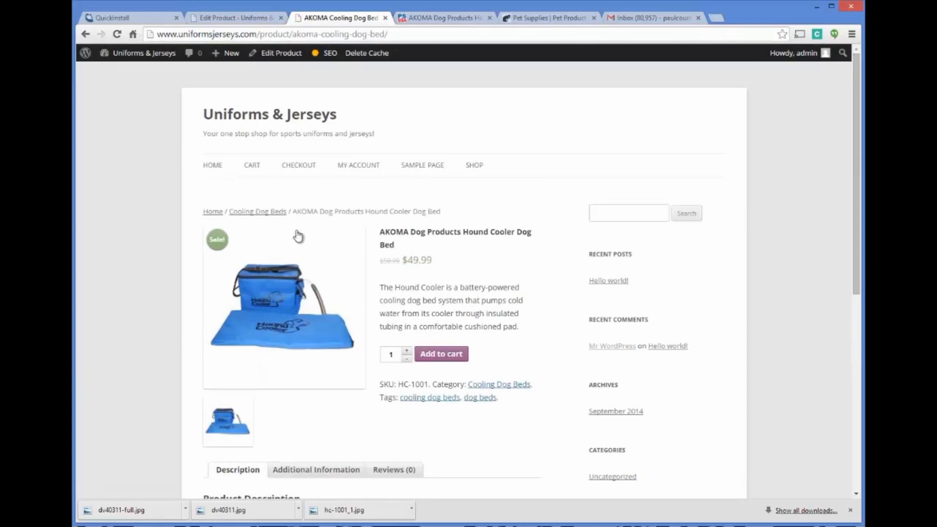
click(252, 212)
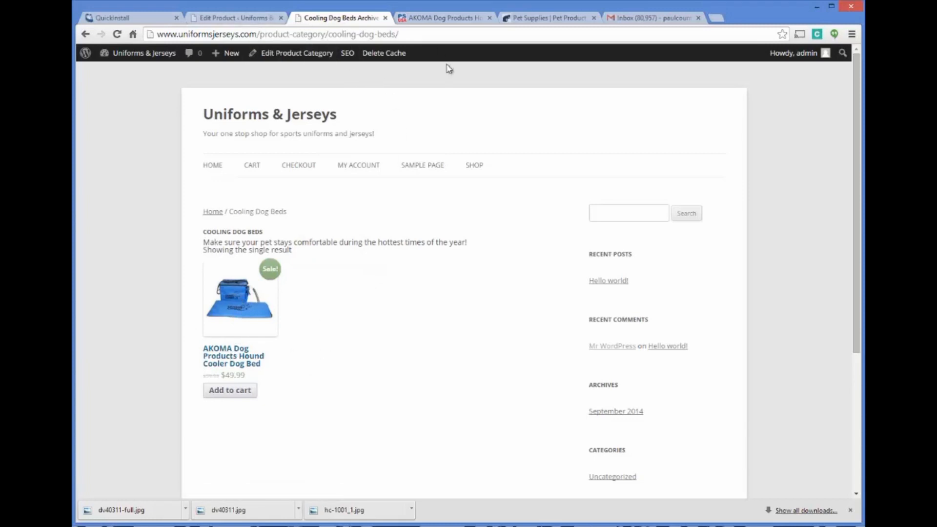
Step: Remove the Recent Posts, Recent Comments, Archives and Meta widgets from the site's Main Sidebar
click(249, 17)
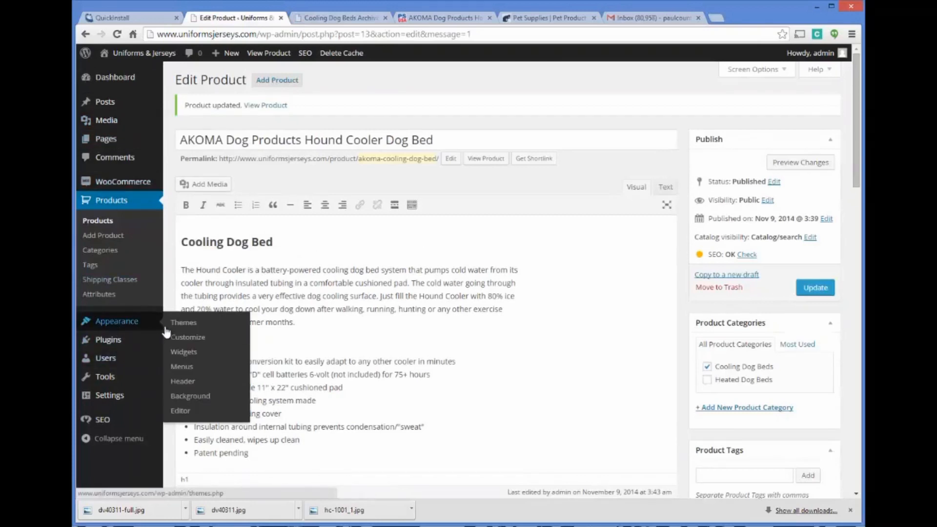
click(184, 352)
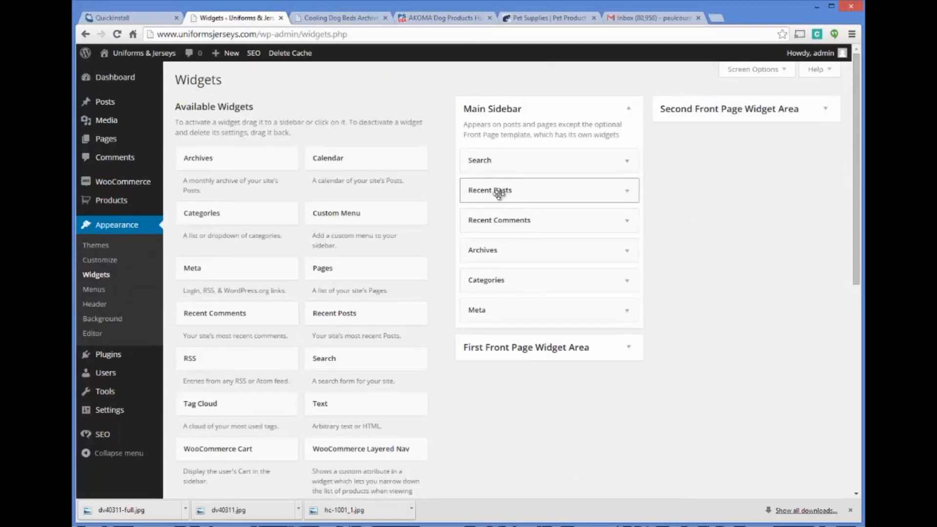
mouse_move(500, 192)
mouse_down()
mouse_move(394, 184)
mouse_move(203, 200)
mouse_move(218, 347)
mouse_move(496, 190)
mouse_move(505, 200)
mouse_move(508, 188)
mouse_up()
drag(503, 191, 205, 312)
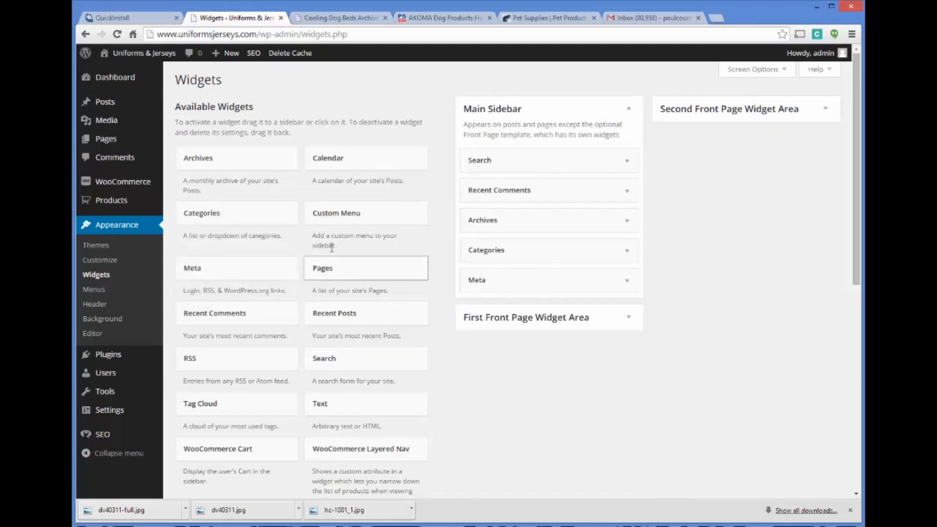
drag(498, 194, 239, 276)
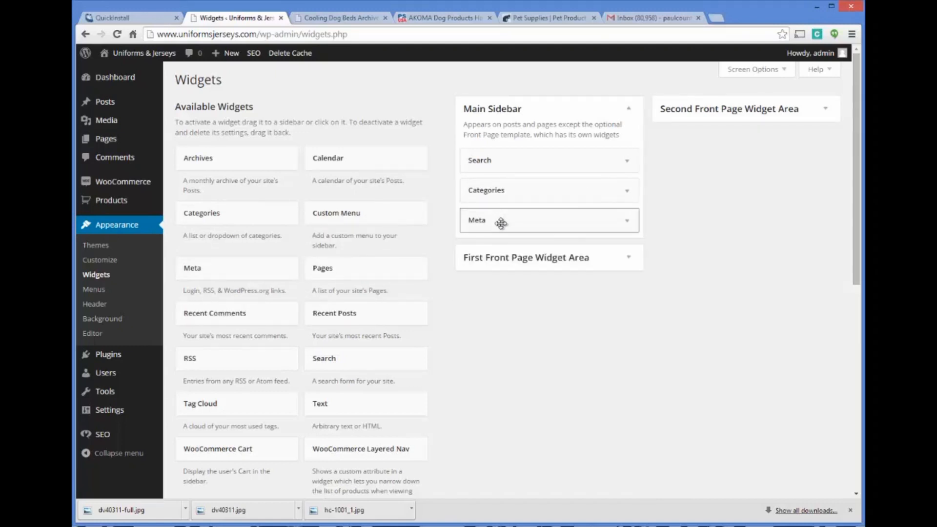
drag(502, 223, 212, 307)
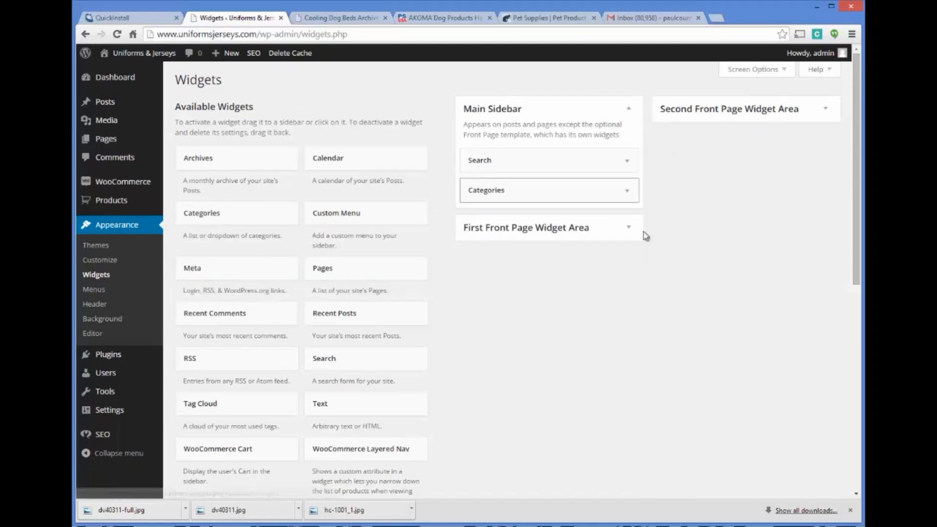
Step: Reload the live Cooling Dog Beds category page to check its sidebar
click(342, 19)
click(334, 34)
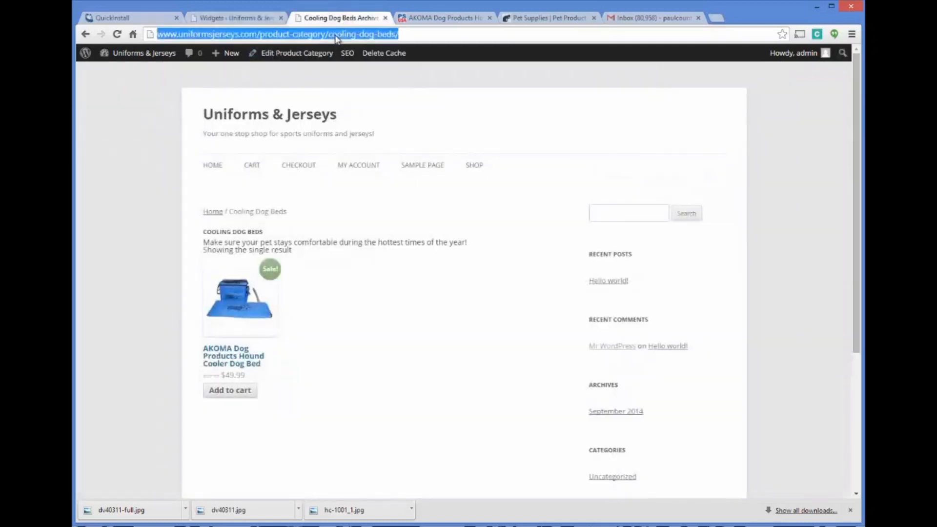
key(Return)
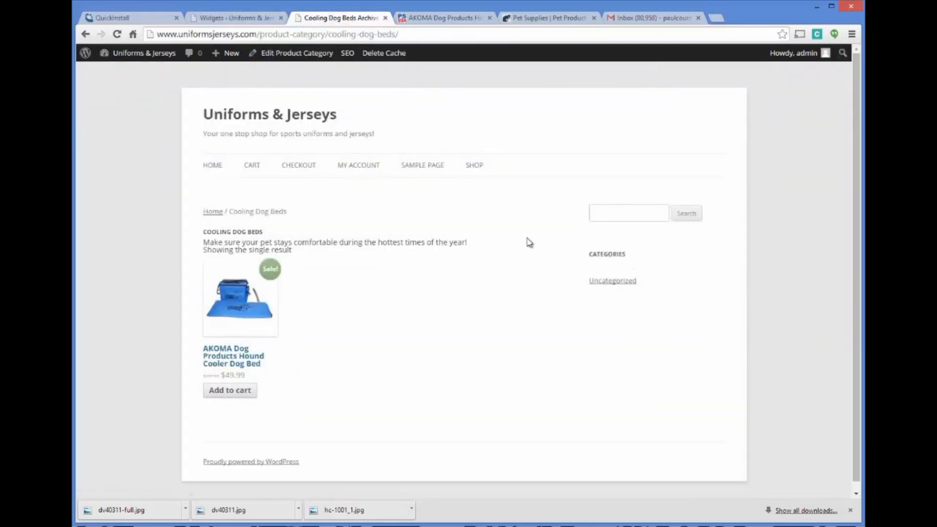
Step: Add an empty Text widget to the Main Sidebar between the Search and Categories widgets
click(260, 19)
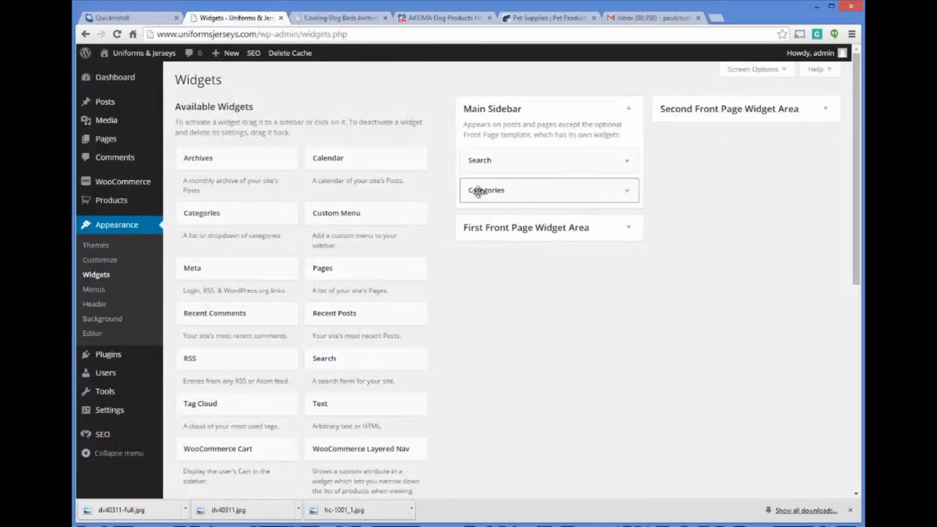
scroll(421, 274, down, 2)
scroll(422, 274, down, 2)
scroll(397, 282, up, 3)
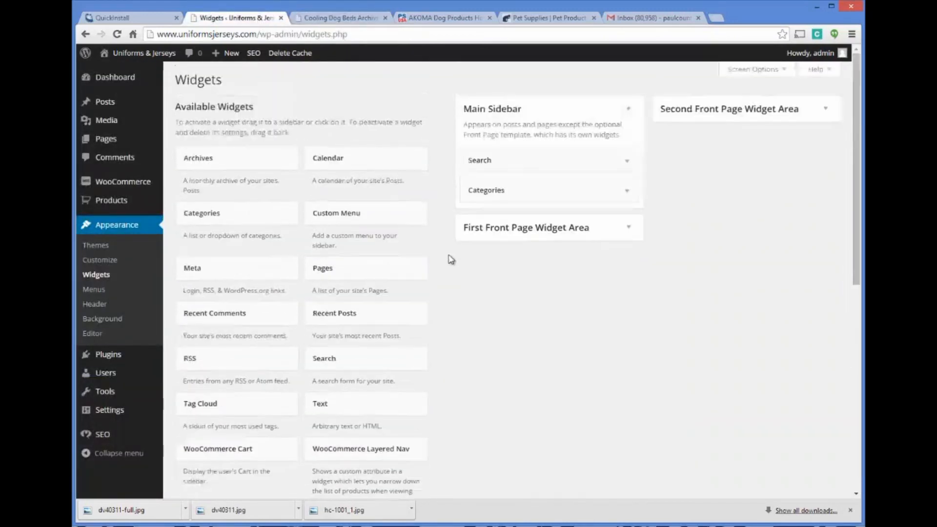
scroll(476, 310, down, 3)
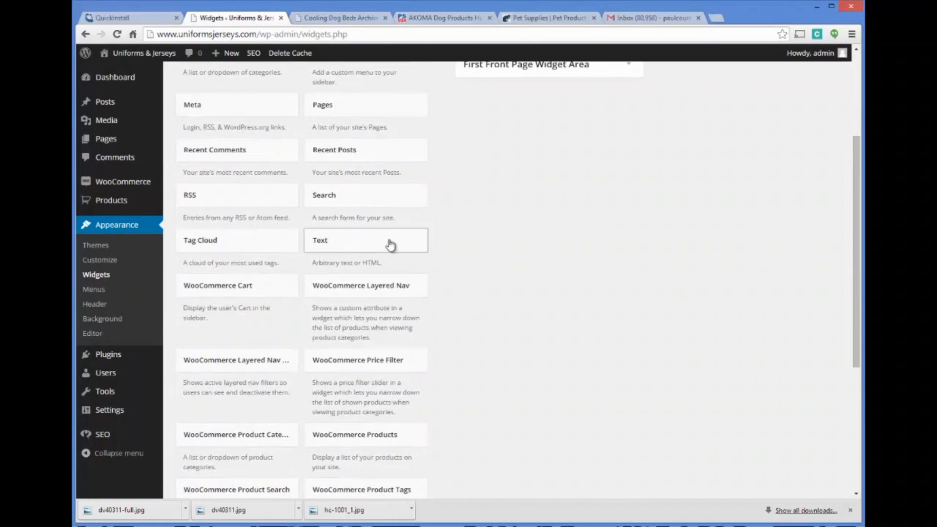
drag(389, 245, 516, 93)
click(472, 158)
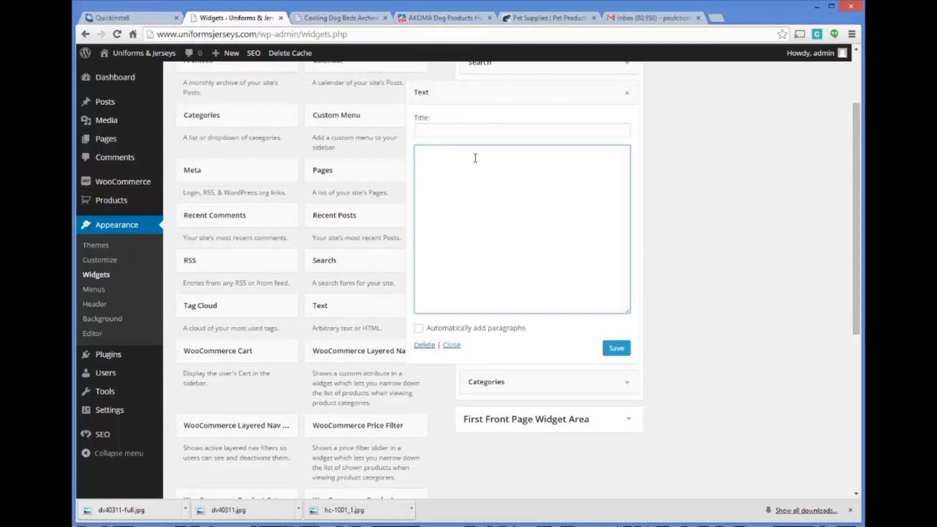
scroll(470, 166, up, 2)
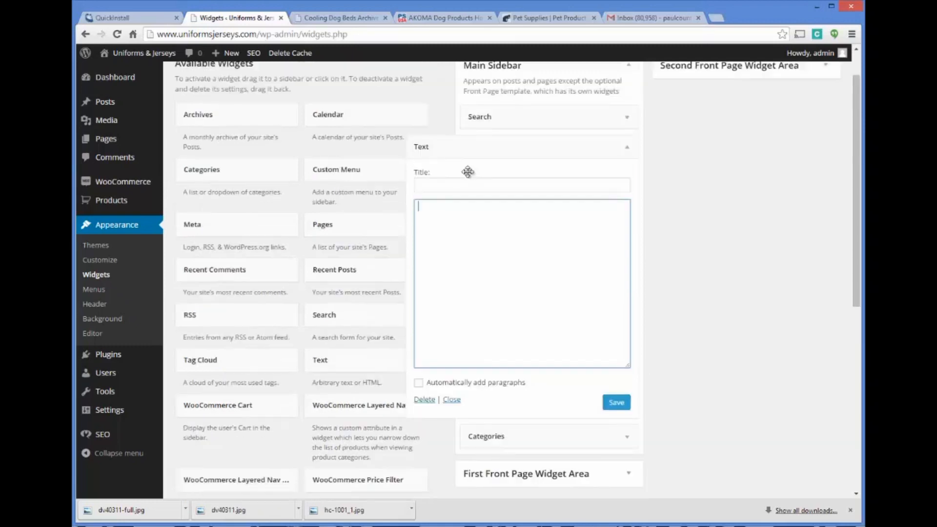
Step: View the live Hound Cooler product page from the category listing and examine its layout, sidebar and description
click(351, 19)
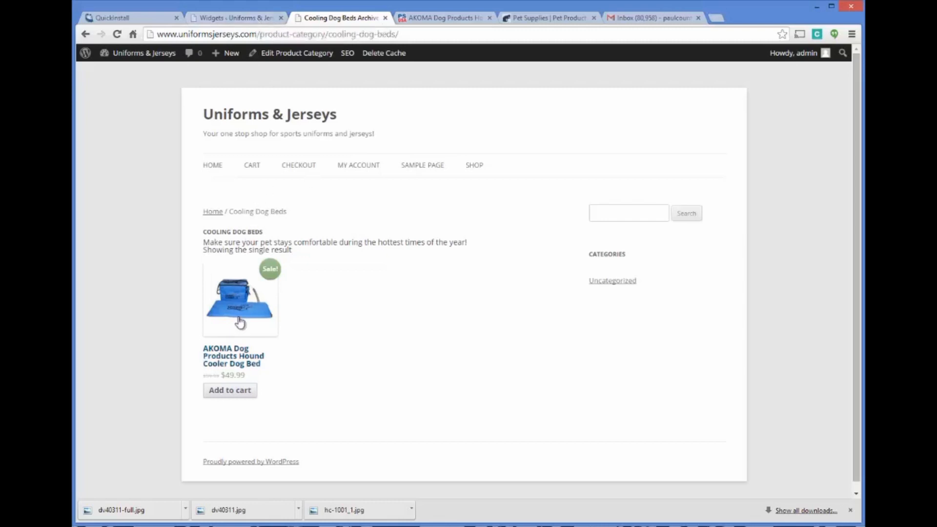
click(246, 356)
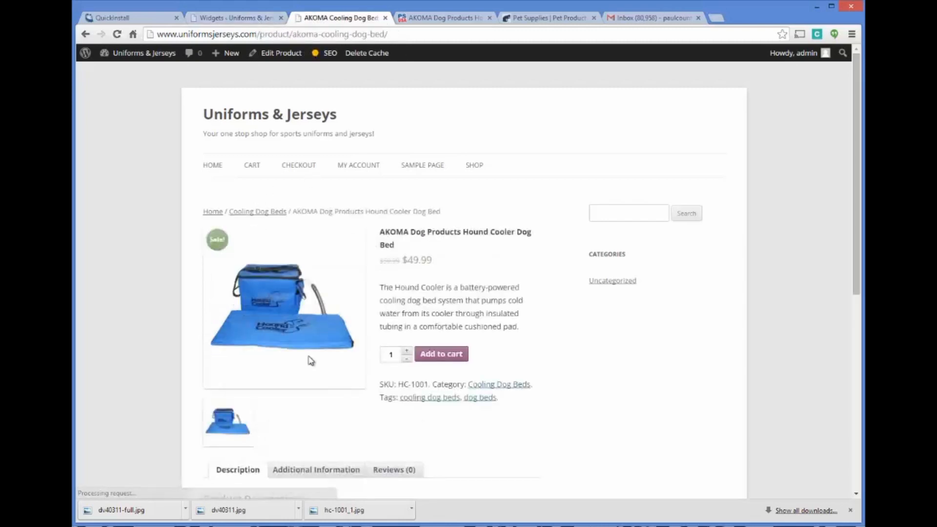
scroll(522, 210, down, 1)
scroll(520, 206, down, 6)
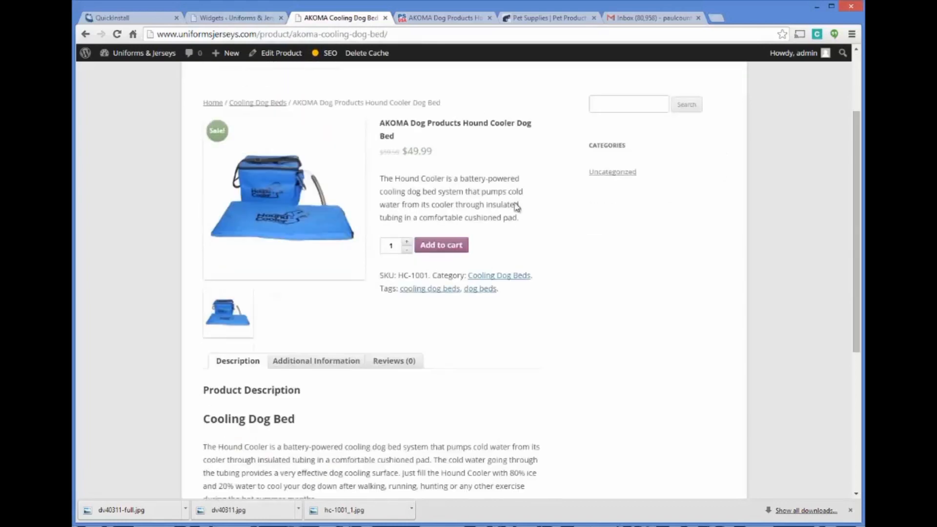
scroll(517, 214, up, 8)
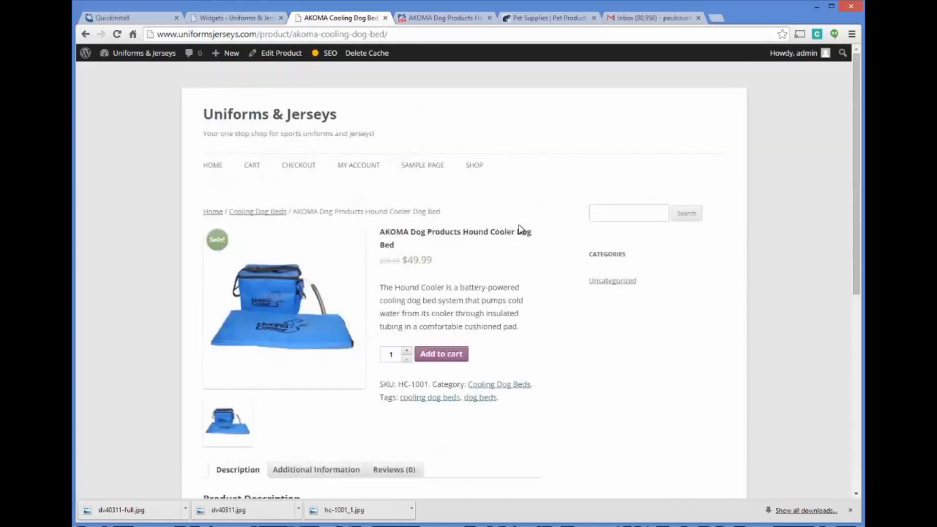